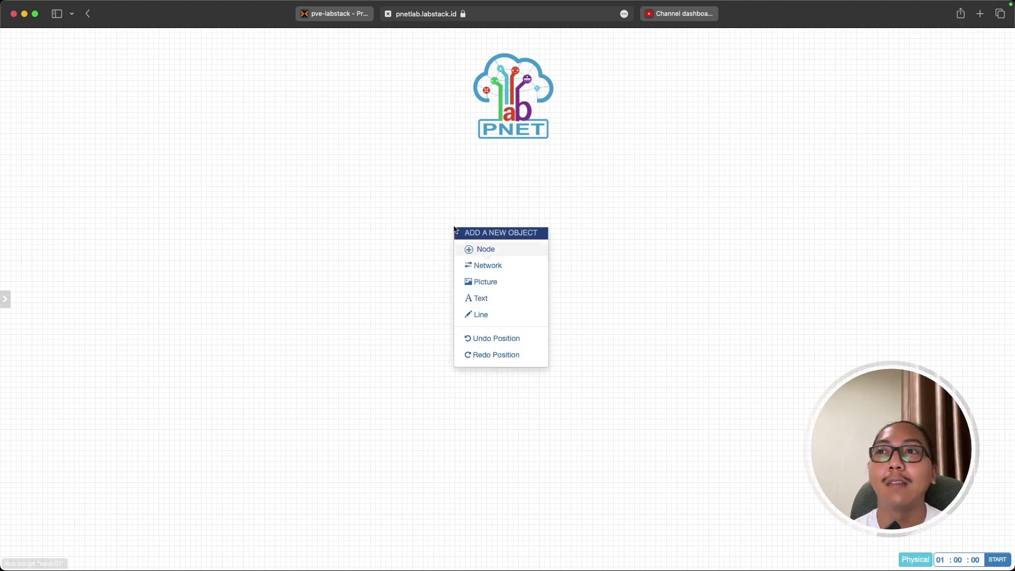
Add a MikroTik RouterOS node named R-1 to the lab.
{"action": "left_click", "coordinate": [339, 227]}
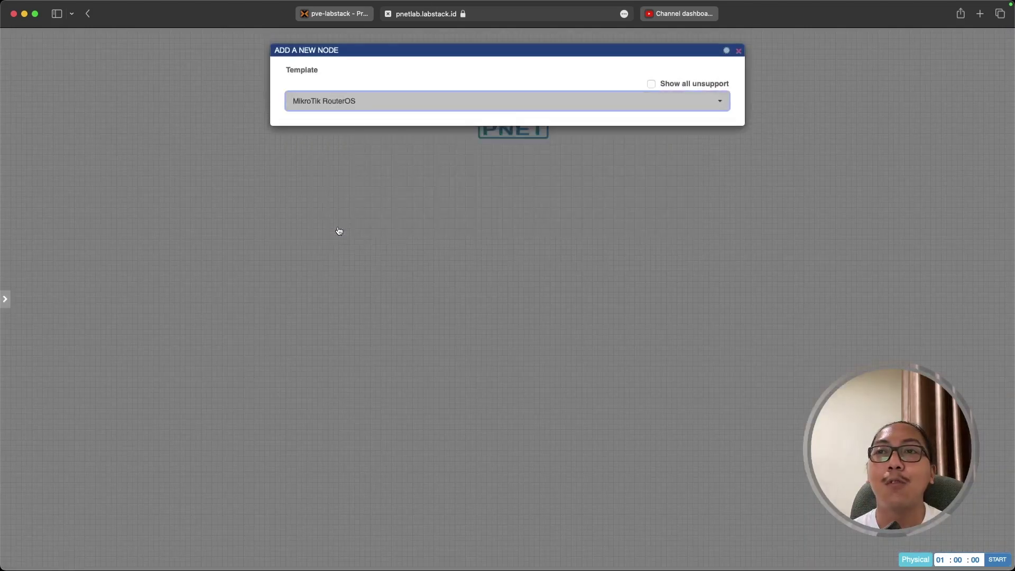
{"action": "double_click", "coordinate": [320, 179]}
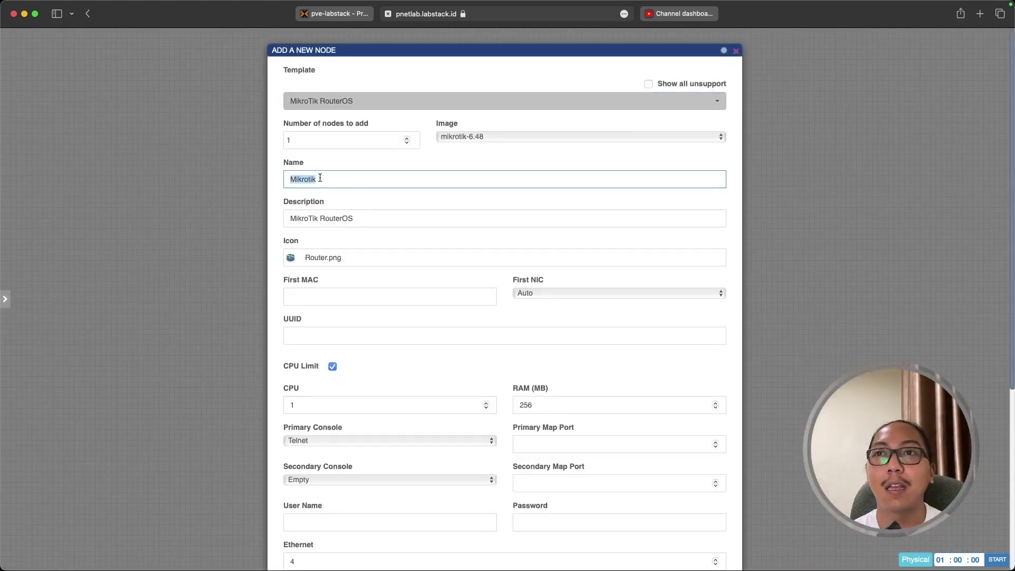
{"action": "type", "text": "R-1"}
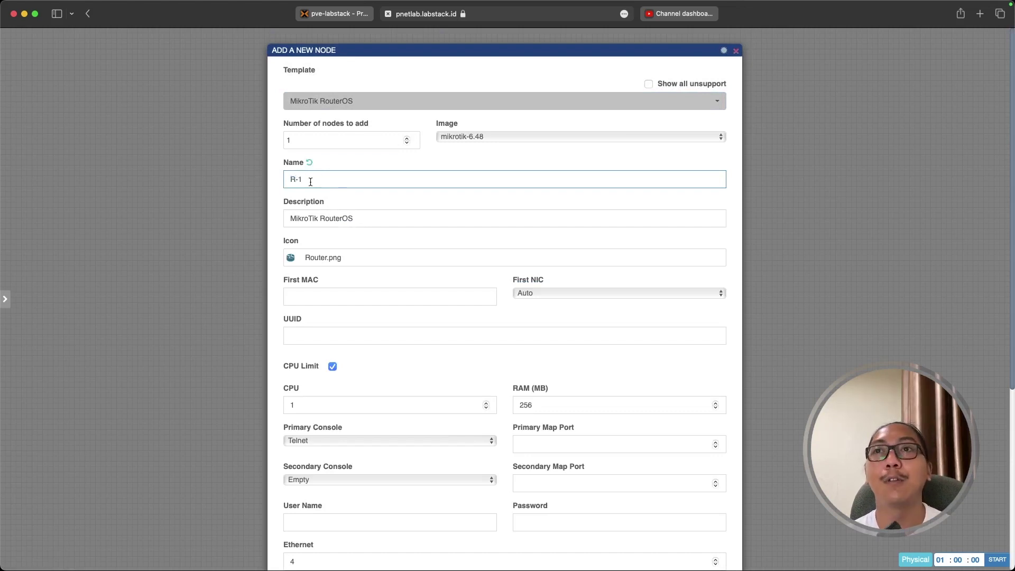
{"action": "scroll", "coordinate": [386, 468], "scroll_direction": "down", "scroll_amount": 10}
{"action": "left_click", "coordinate": [481, 535]}
Add a Virtual PC (VPCS) node named CLIENT and place it right of R-1.
{"action": "right_click", "coordinate": [567, 321]}
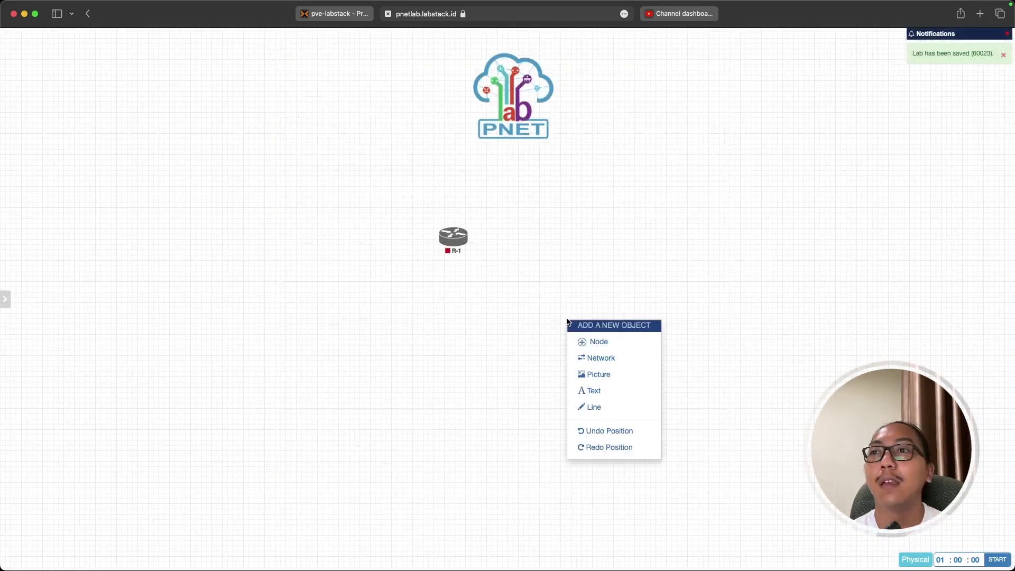
{"action": "left_click", "coordinate": [617, 342]}
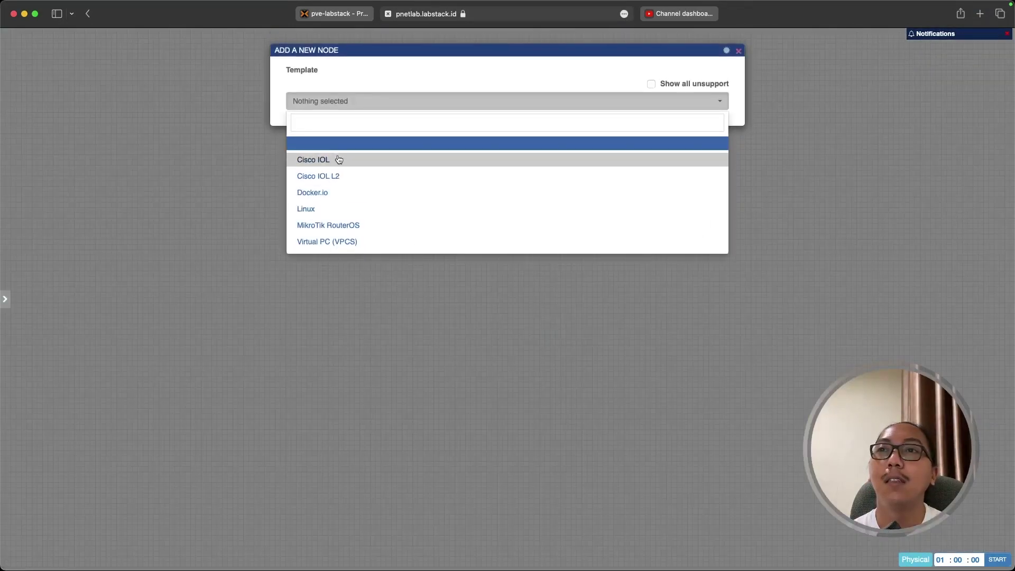
{"action": "left_click", "coordinate": [360, 244]}
{"action": "double_click", "coordinate": [303, 181]}
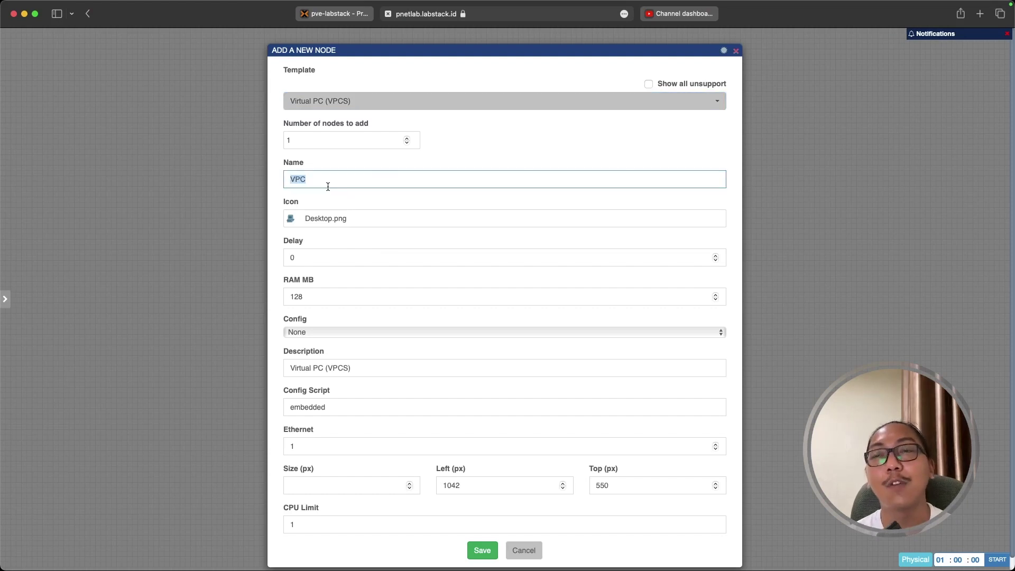
{"action": "type", "text": "CLIENT"}
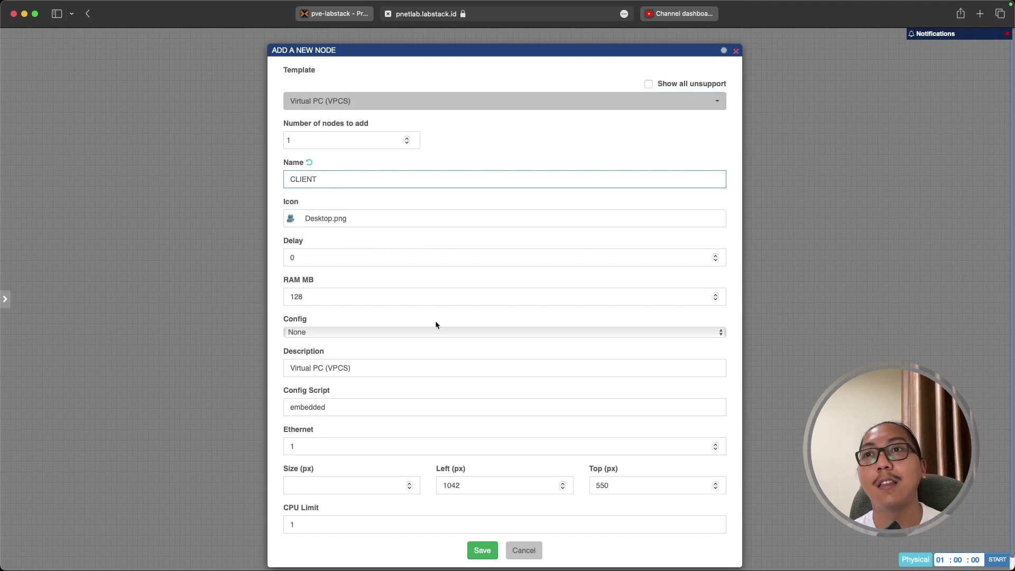
{"action": "scroll", "coordinate": [436, 321], "scroll_direction": "down", "scroll_amount": 1}
{"action": "left_click", "coordinate": [482, 535]}
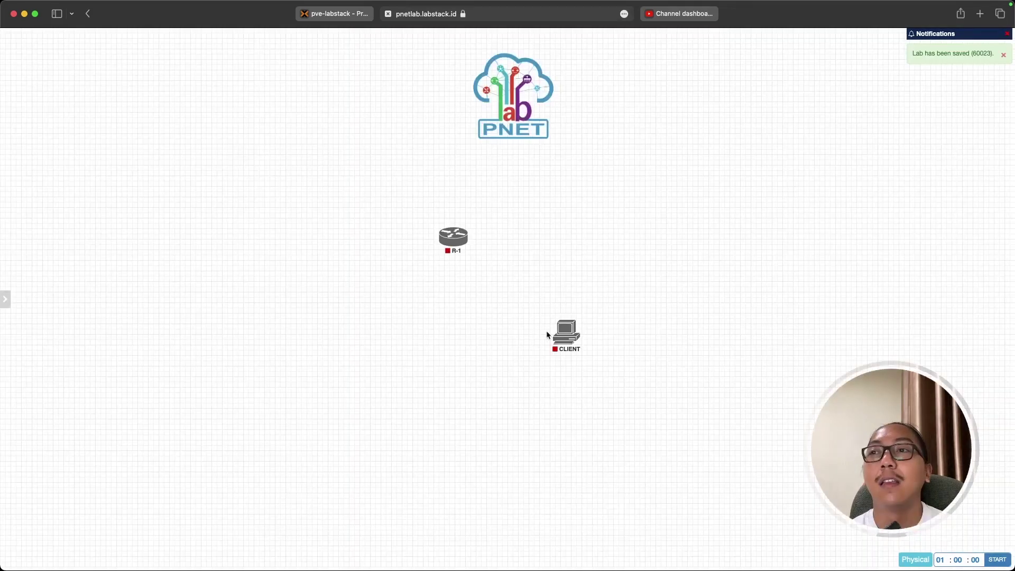
{"action": "left_click_drag", "start_coordinate": [570, 342], "coordinate": [614, 246]}
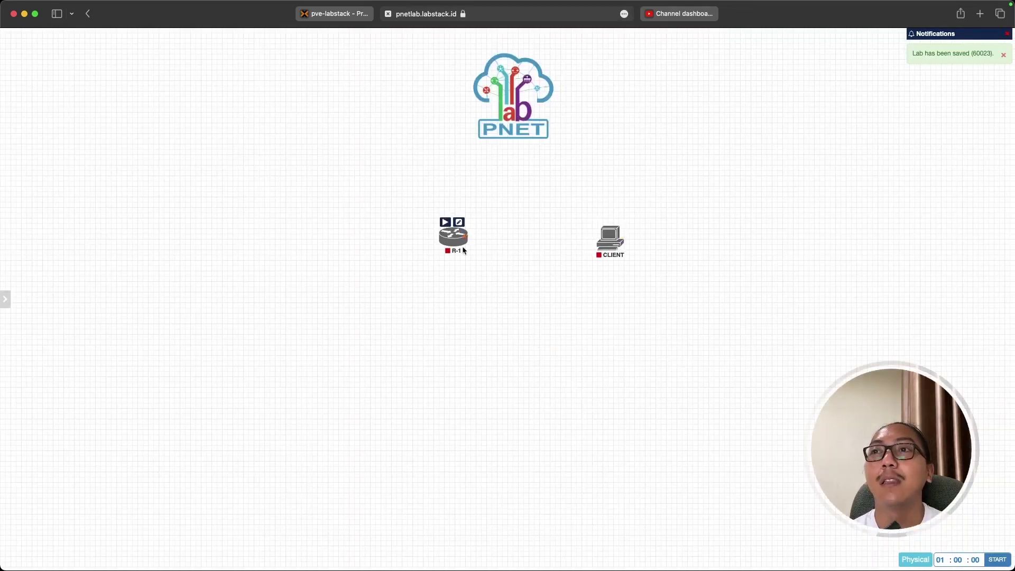
Link R-1's eth2 to CLIENT's eth0, then nudge R-1 slightly down-left.
{"action": "left_click_drag", "start_coordinate": [464, 237], "coordinate": [608, 241]}
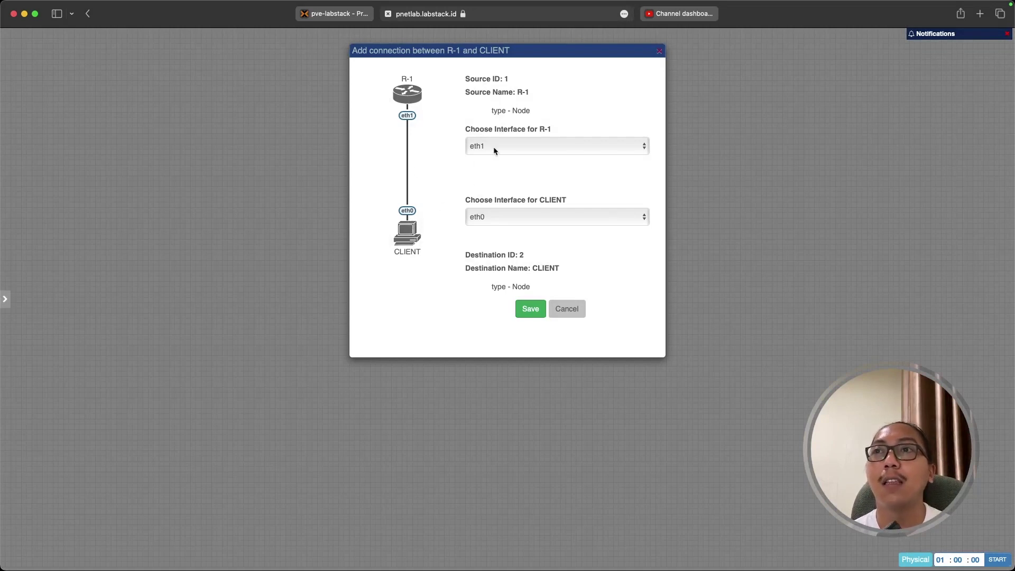
{"action": "left_click", "coordinate": [521, 141]}
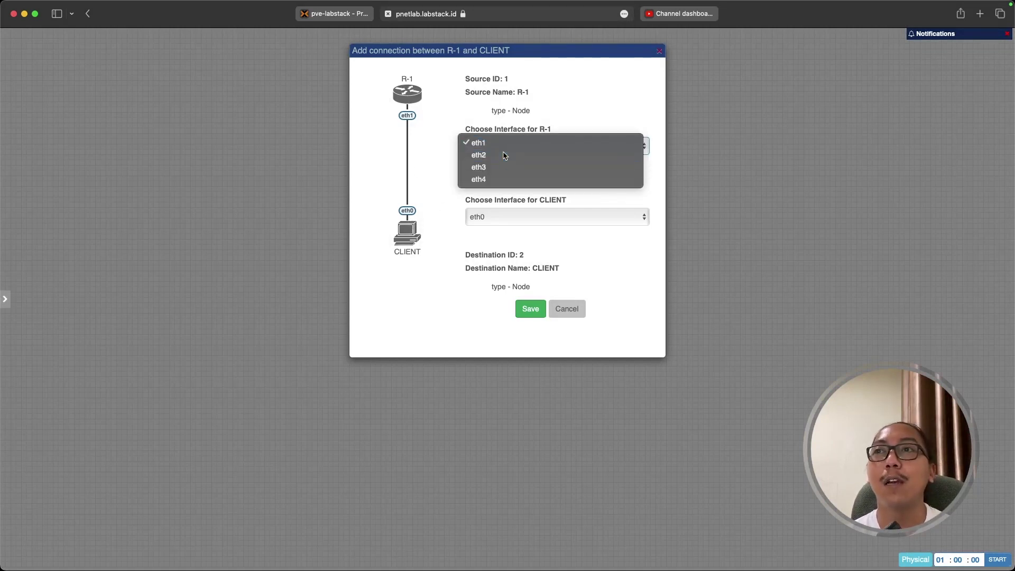
{"action": "left_click", "coordinate": [499, 152]}
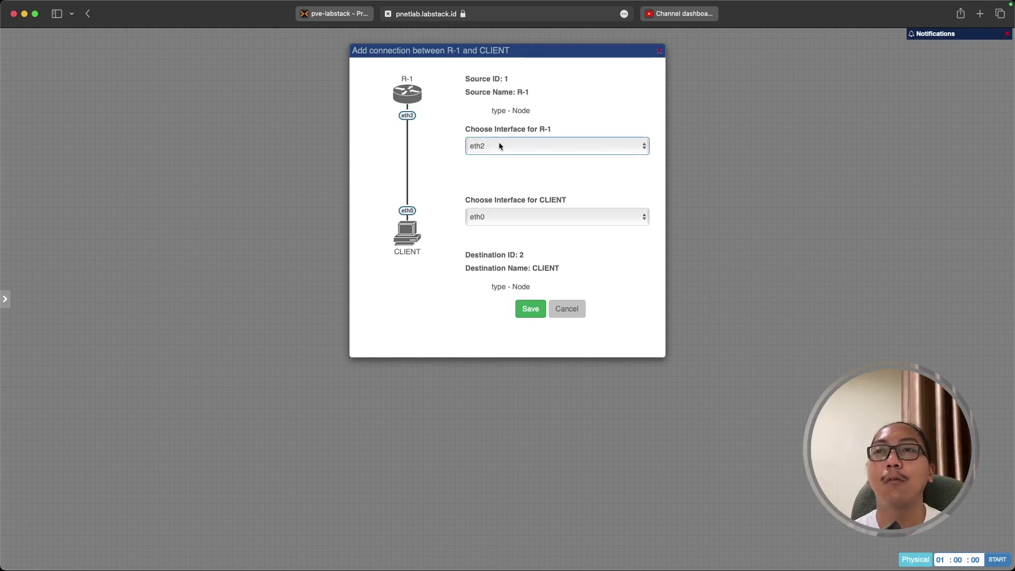
{"action": "left_click", "coordinate": [499, 144]}
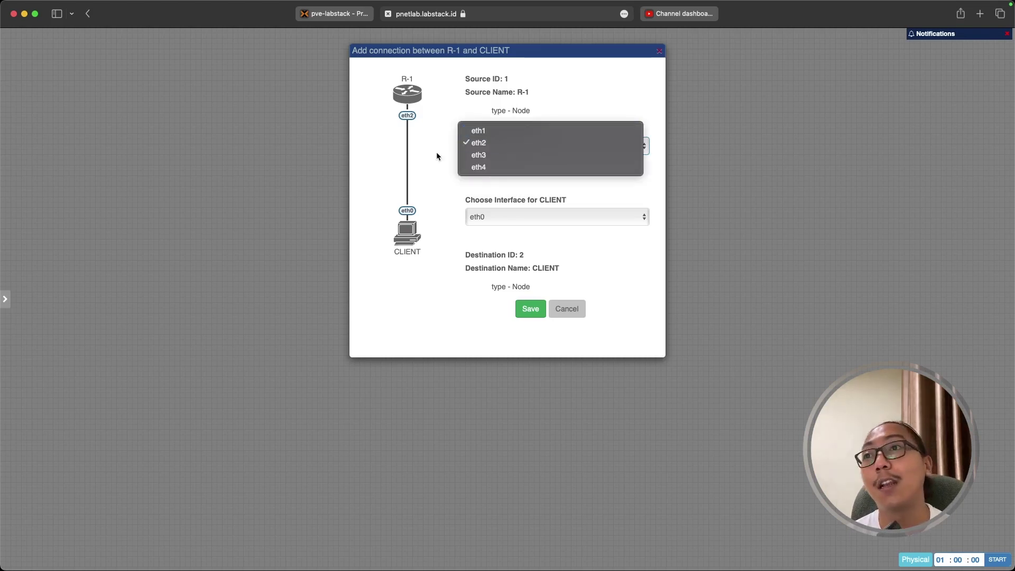
{"action": "left_click", "coordinate": [445, 150]}
{"action": "left_click", "coordinate": [537, 315]}
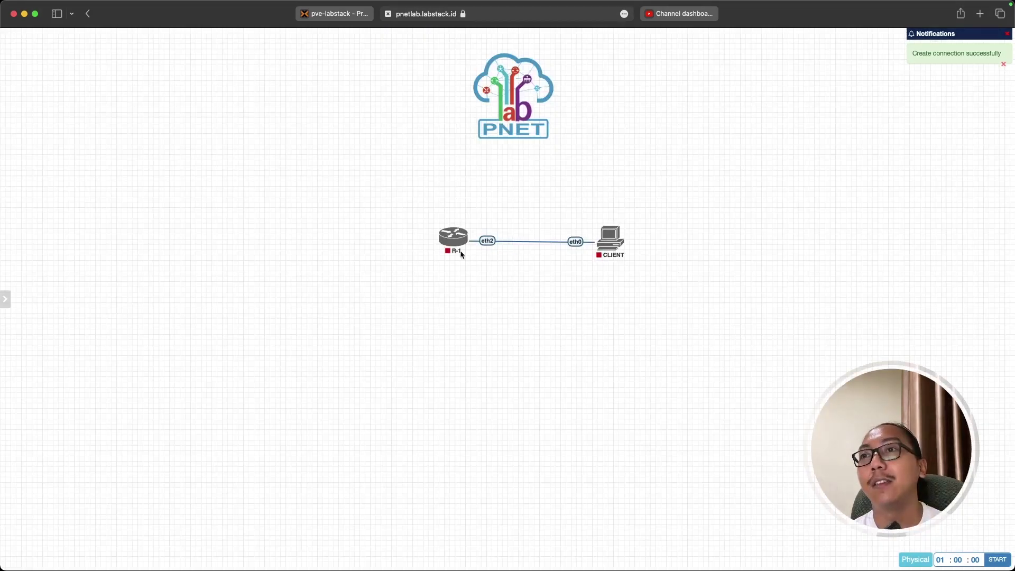
{"action": "mouse_move", "coordinate": [452, 246]}
{"action": "left_click_drag", "start_coordinate": [452, 246], "coordinate": [448, 249]}
{"action": "right_click", "coordinate": [281, 298]}
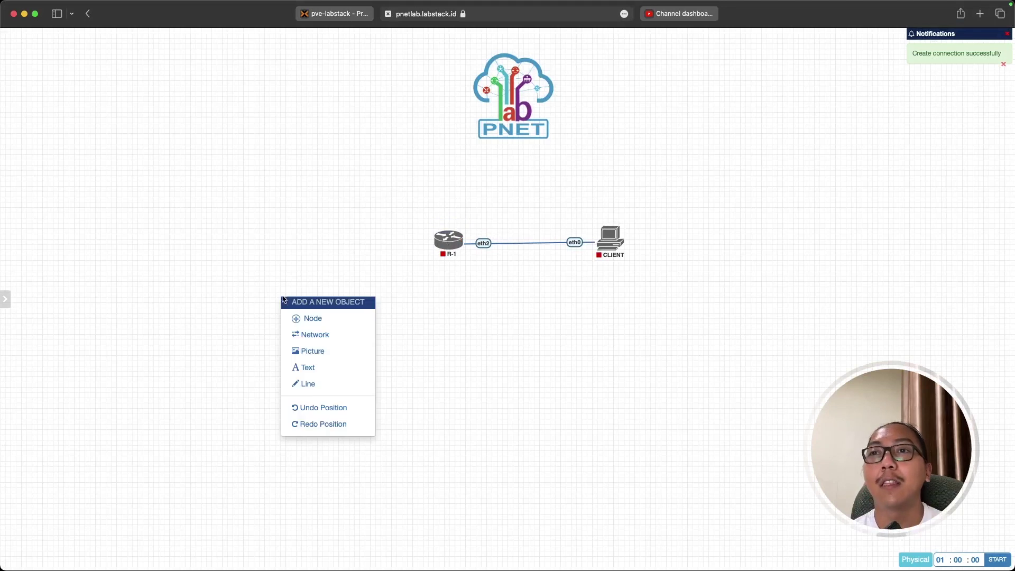
Add a new network of type Management(Cloud0) to the canvas.
{"action": "left_click", "coordinate": [428, 291]}
{"action": "left_click_drag", "start_coordinate": [408, 204], "coordinate": [651, 294]}
{"action": "left_click", "coordinate": [553, 313]}
{"action": "right_click", "coordinate": [377, 294]}
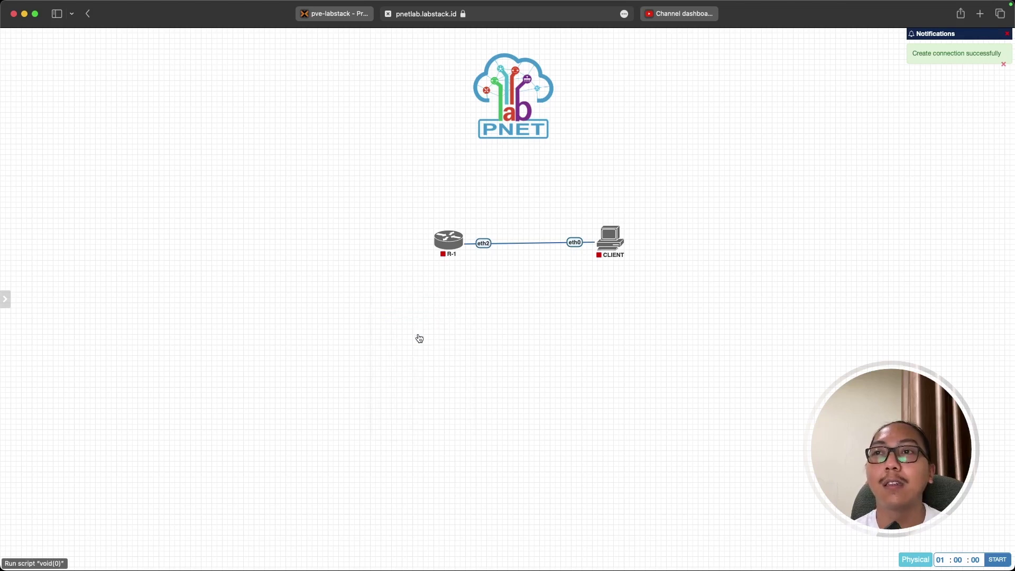
{"action": "left_click", "coordinate": [419, 337]}
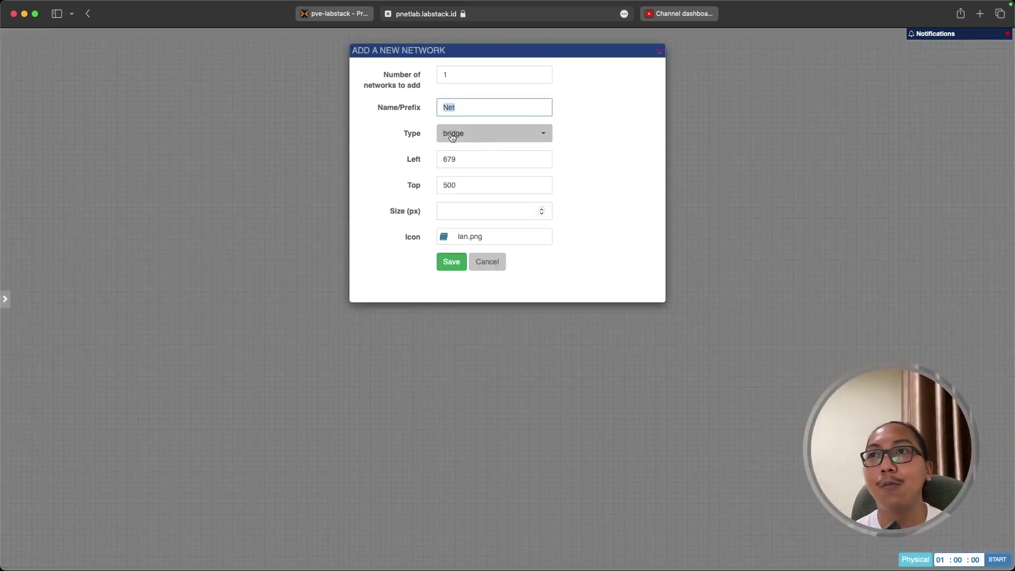
{"action": "left_click", "coordinate": [476, 138]}
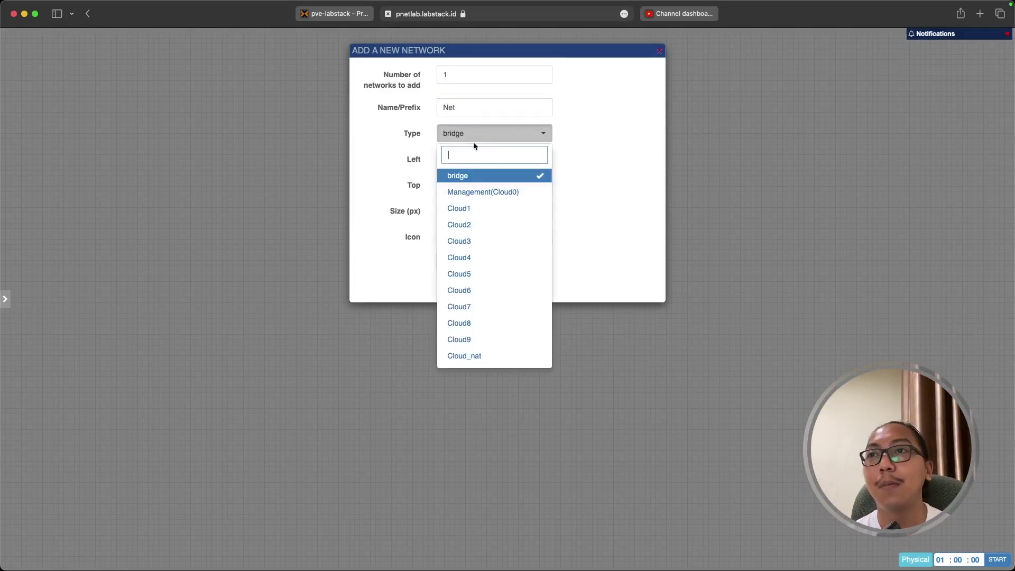
{"action": "left_click", "coordinate": [474, 194]}
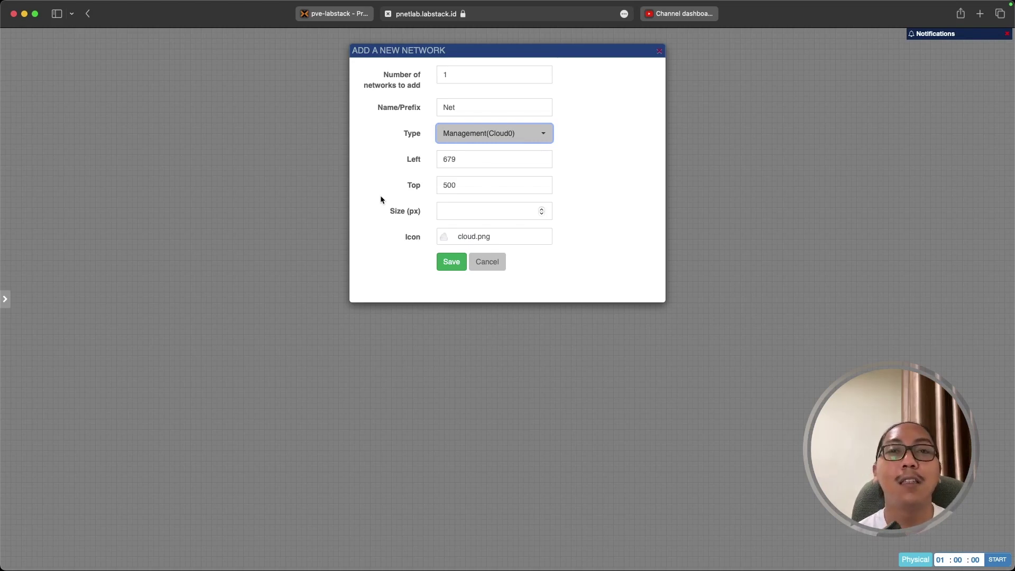
Name the network Internet, place it left of R-1, and link R-1's eth1 to it.
{"action": "double_click", "coordinate": [463, 109]}
{"action": "type", "text": "Intern"}
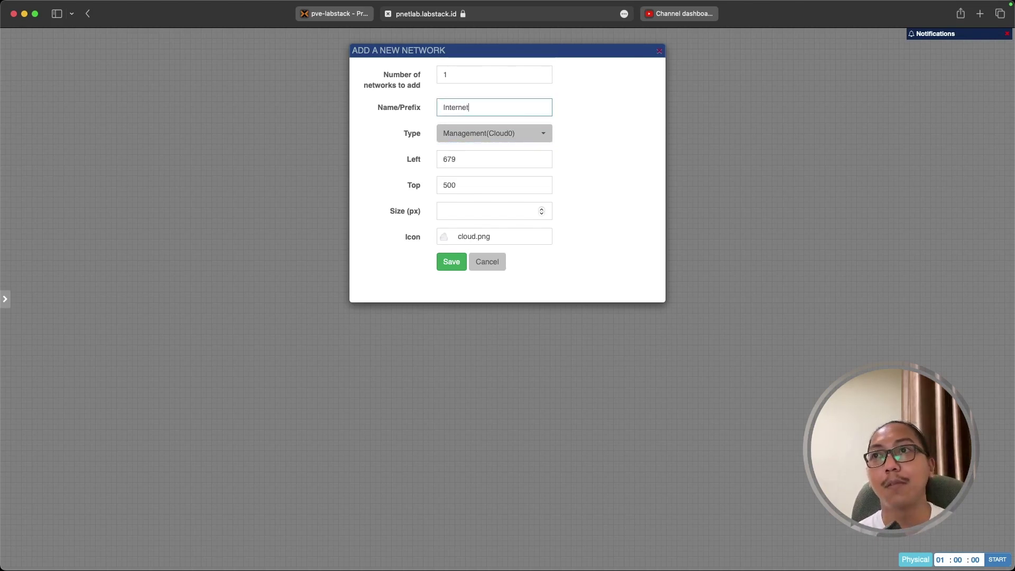
{"action": "left_click", "coordinate": [452, 262]}
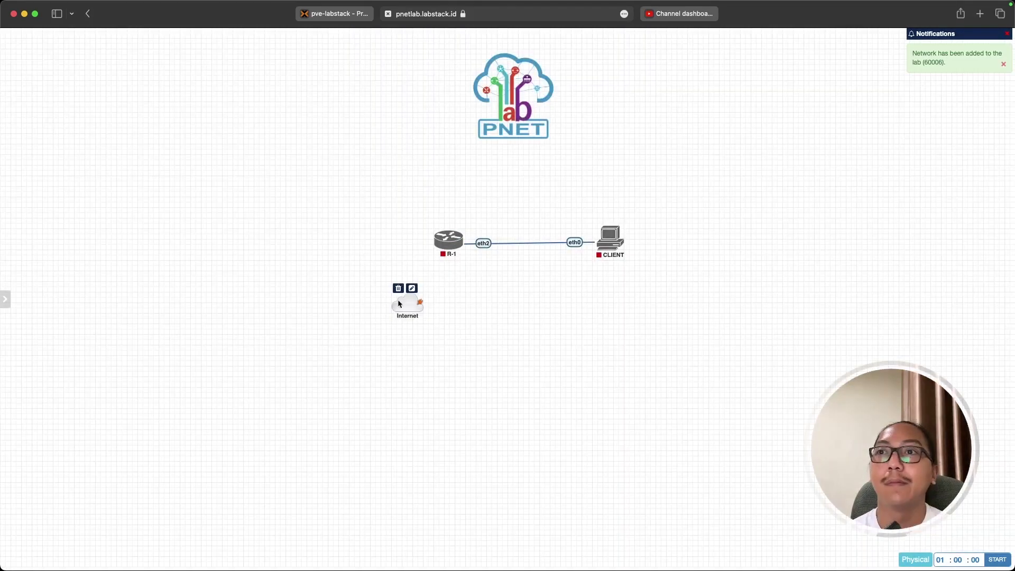
{"action": "left_click_drag", "start_coordinate": [333, 276], "coordinate": [281, 246]}
{"action": "left_click_drag", "start_coordinate": [455, 241], "coordinate": [303, 244]}
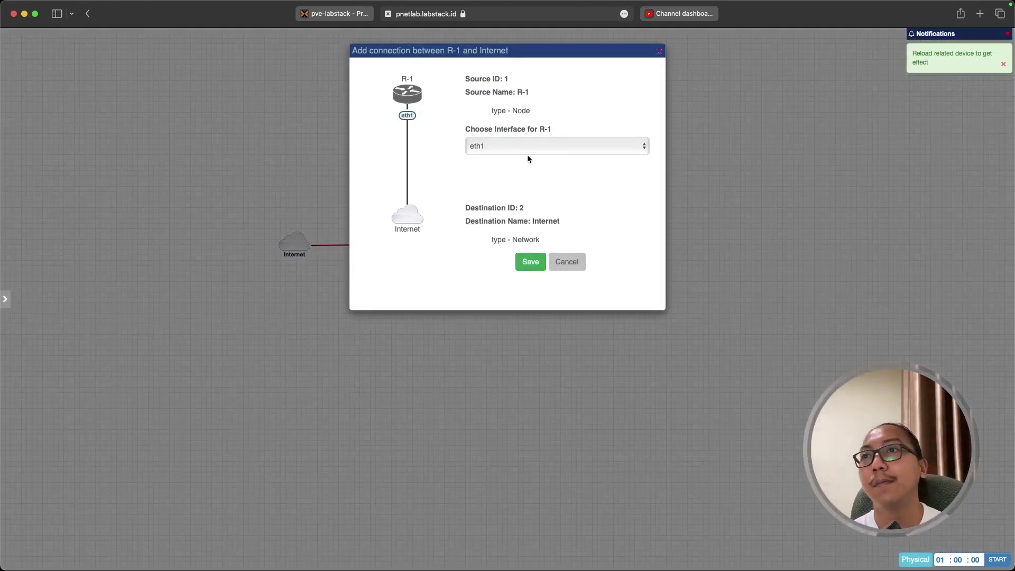
{"action": "left_click", "coordinate": [531, 262]}
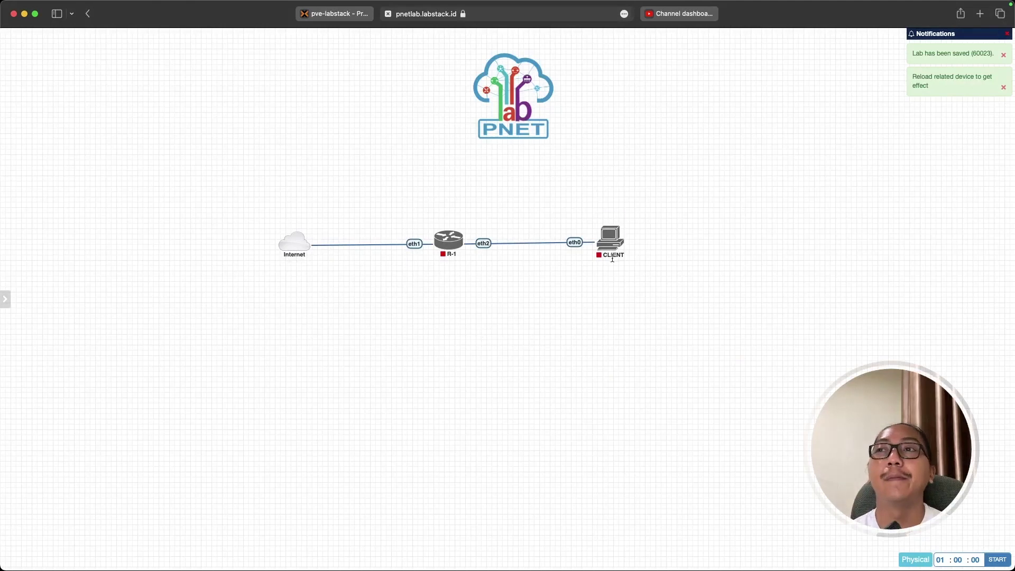
Add a text label reading 192.168.1.1/24 and place it under the R-1–CLIENT eth2 link.
{"action": "left_click_drag", "start_coordinate": [250, 201], "coordinate": [647, 301]}
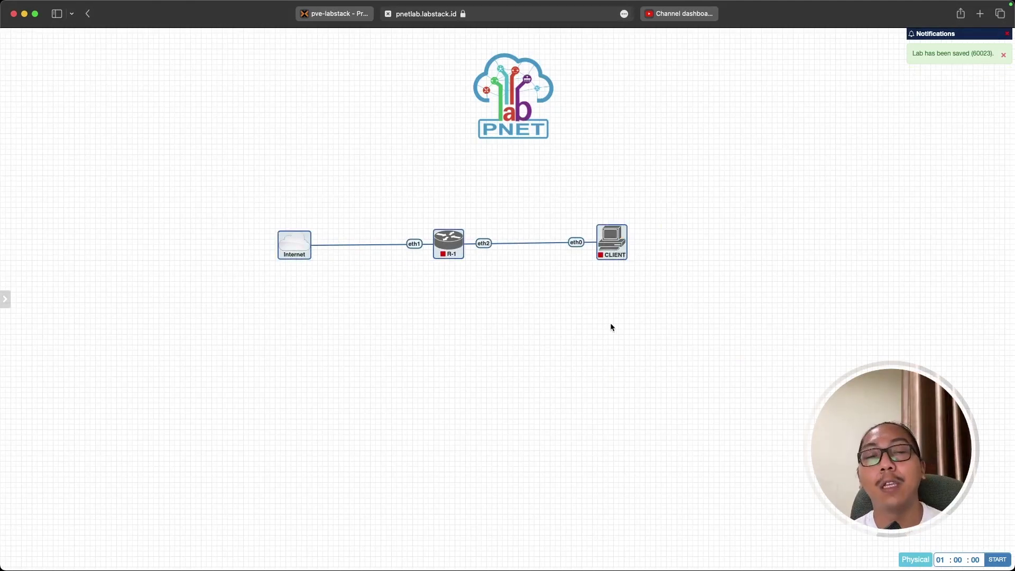
{"action": "left_click", "coordinate": [465, 315]}
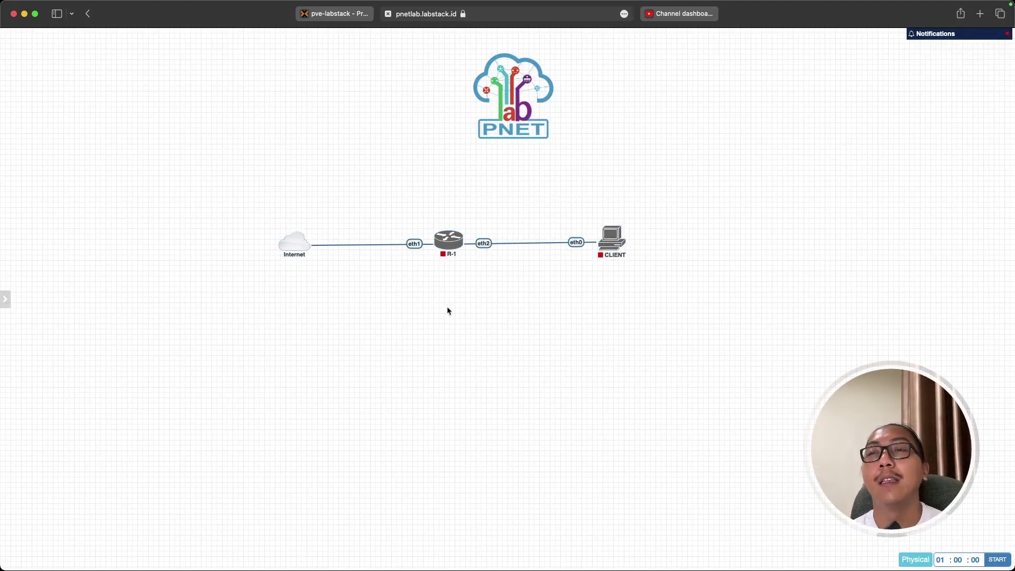
{"action": "right_click", "coordinate": [441, 300]}
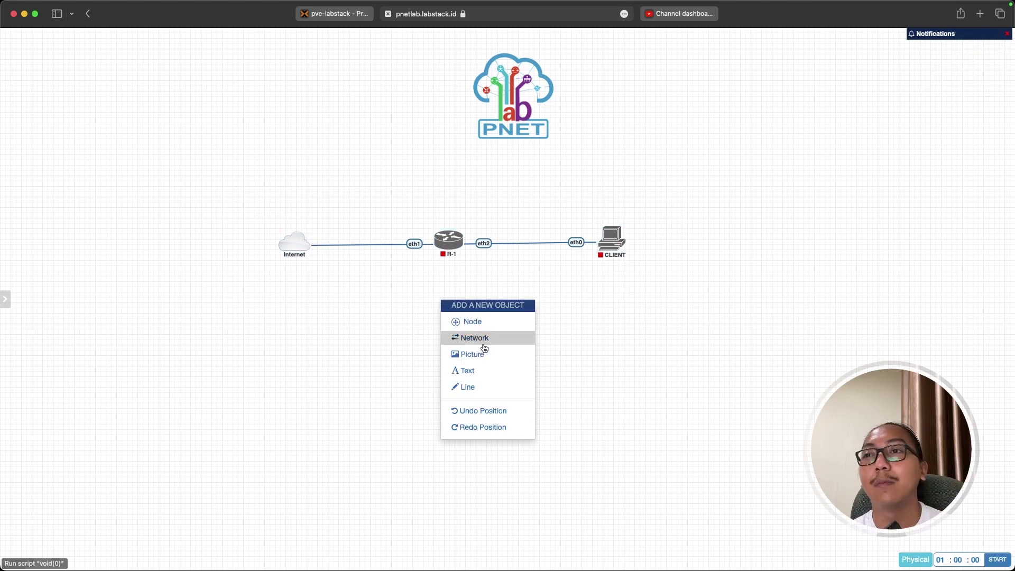
{"action": "left_click", "coordinate": [487, 371]}
{"action": "left_click", "coordinate": [515, 390]}
{"action": "left_click_drag", "start_coordinate": [643, 422], "coordinate": [619, 396]}
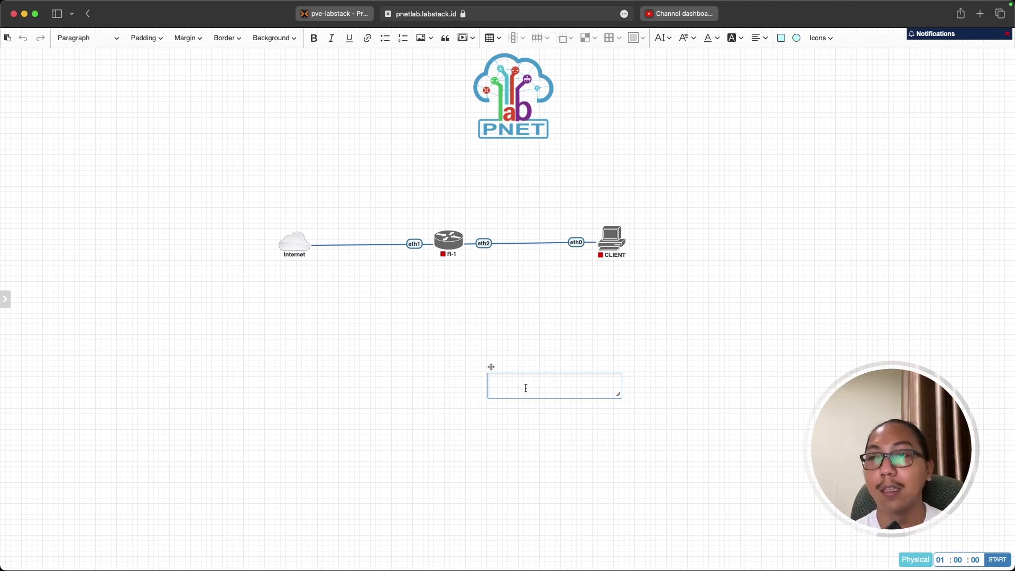
{"action": "type", "text": "192"}
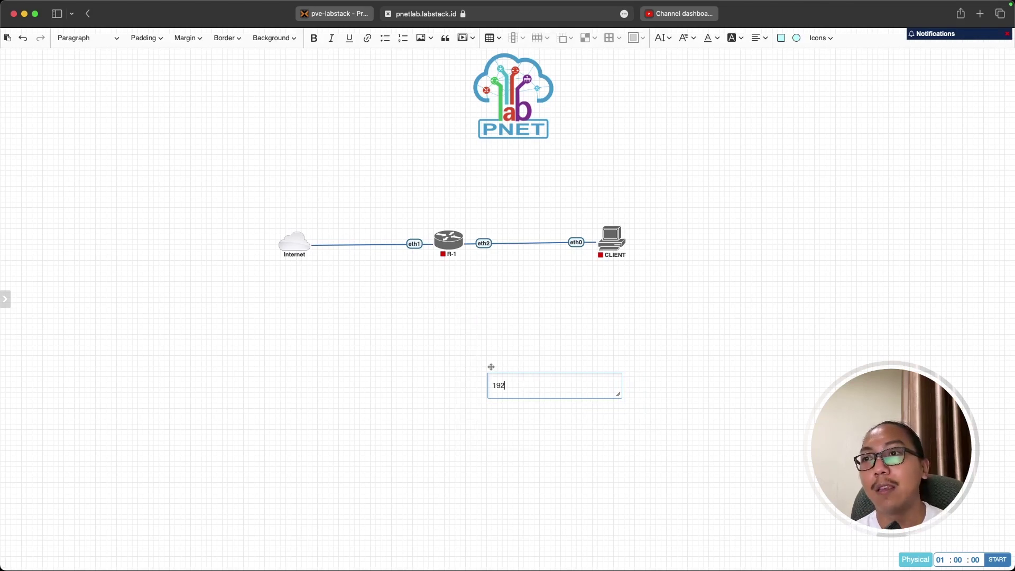
{"action": "type", "text": ".168.1.1/24"}
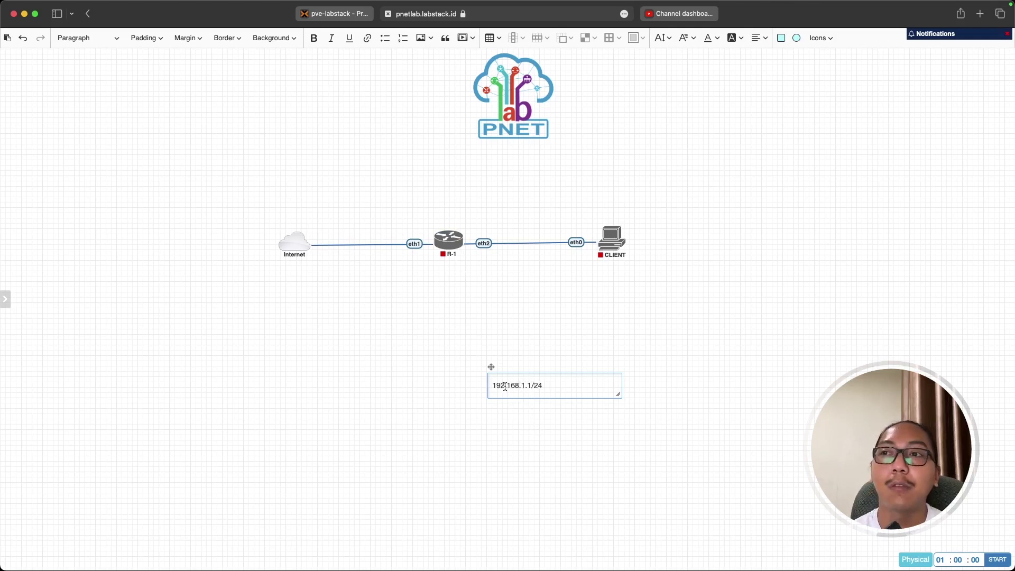
{"action": "left_click", "coordinate": [538, 408]}
{"action": "left_click_drag", "start_coordinate": [513, 378], "coordinate": [499, 259]}
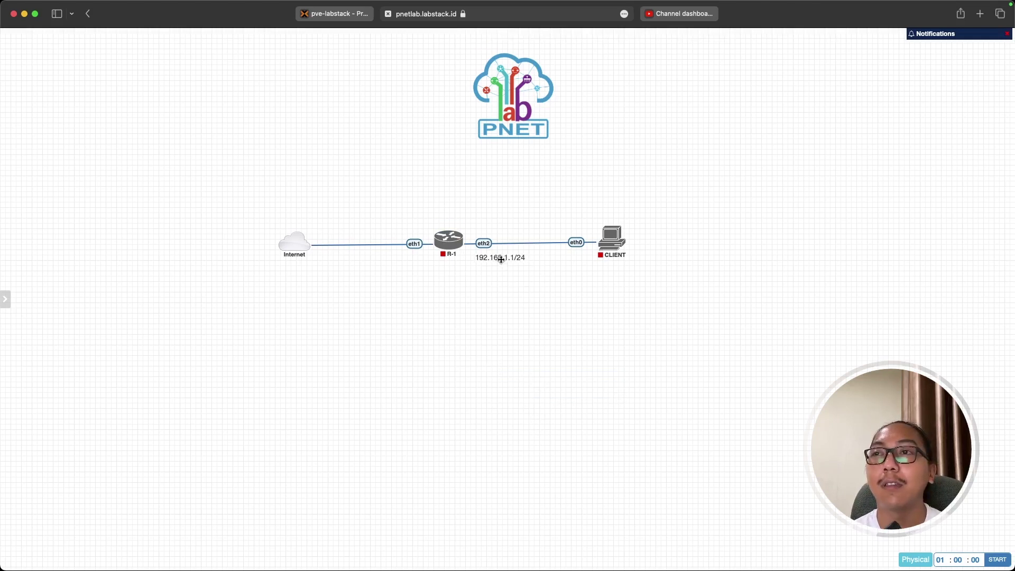
{"action": "right_click", "coordinate": [515, 316]}
Add a note reading IP 192.168.1.2/24, GW 192.168.1.1, DNS 192.168.1.1 beside CLIENT.
{"action": "left_click", "coordinate": [559, 384]}
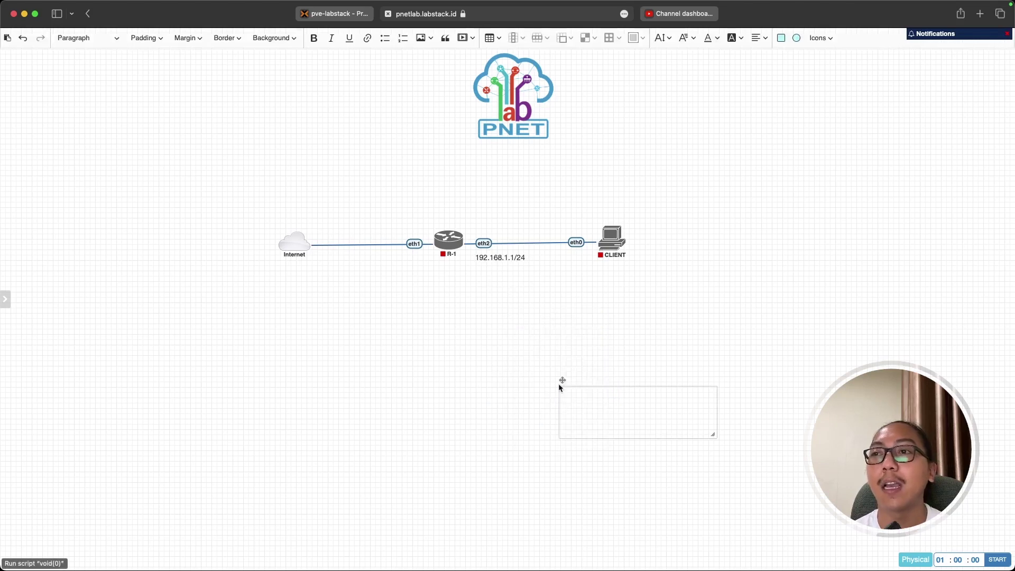
{"action": "left_click", "coordinate": [572, 396]}
{"action": "type", "text": "IP"}
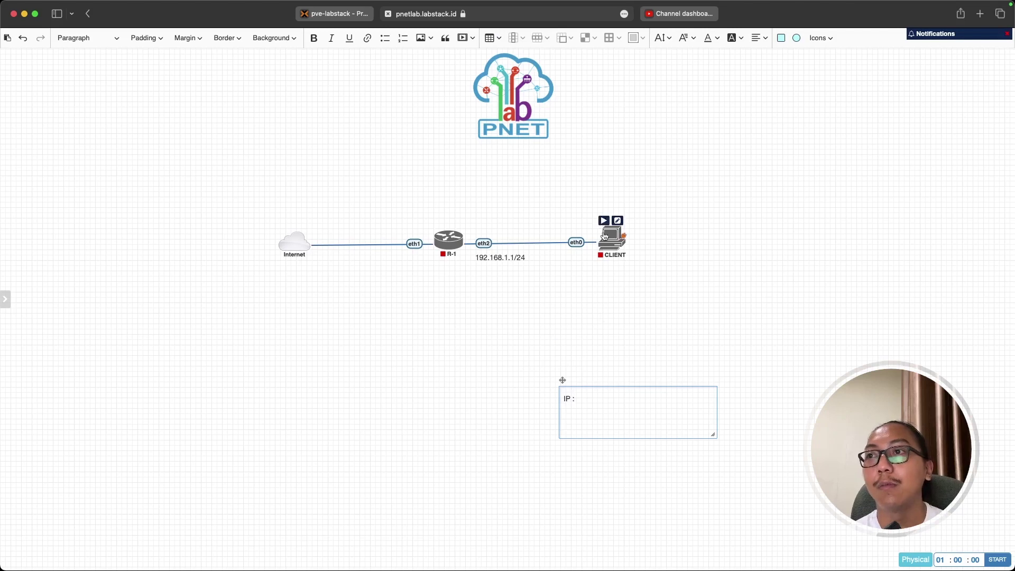
{"action": "type", "text": " : 192.168.1.2/24"}
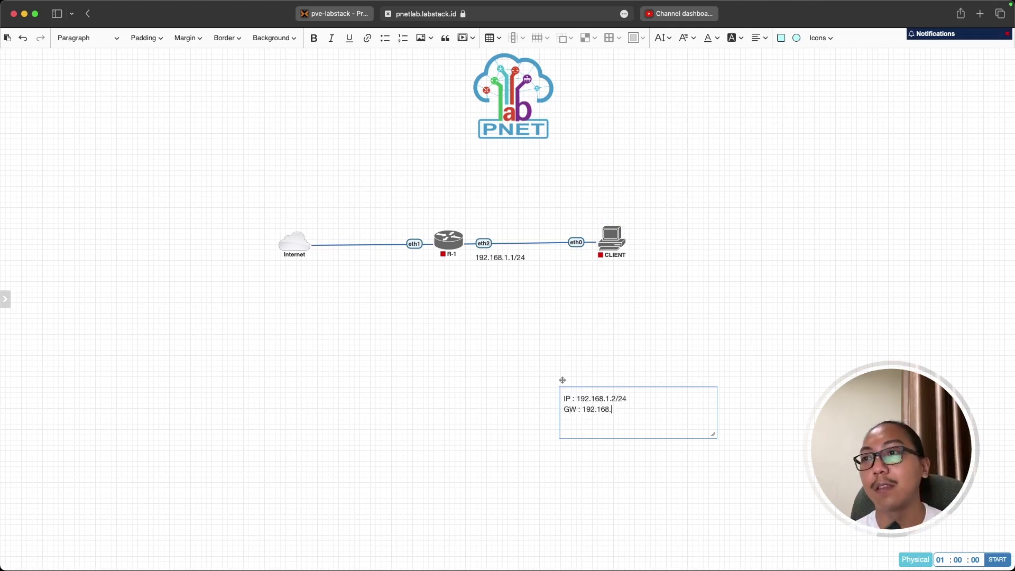
{"action": "type", "text": "DNS"}
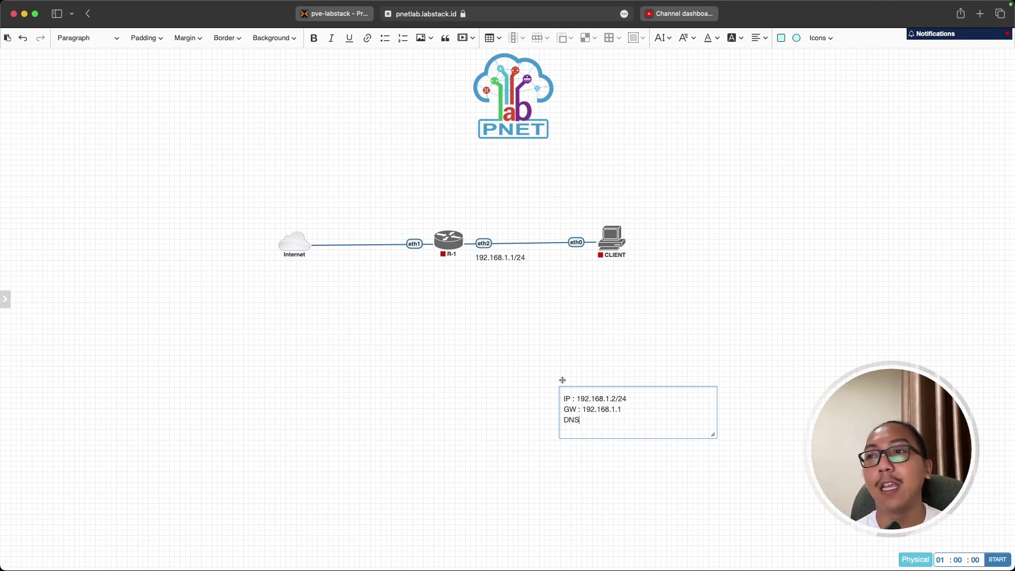
{"action": "type", "text": " : 192.17"}
{"action": "key", "text": "BackSpace"}
{"action": "type", "text": "68"}
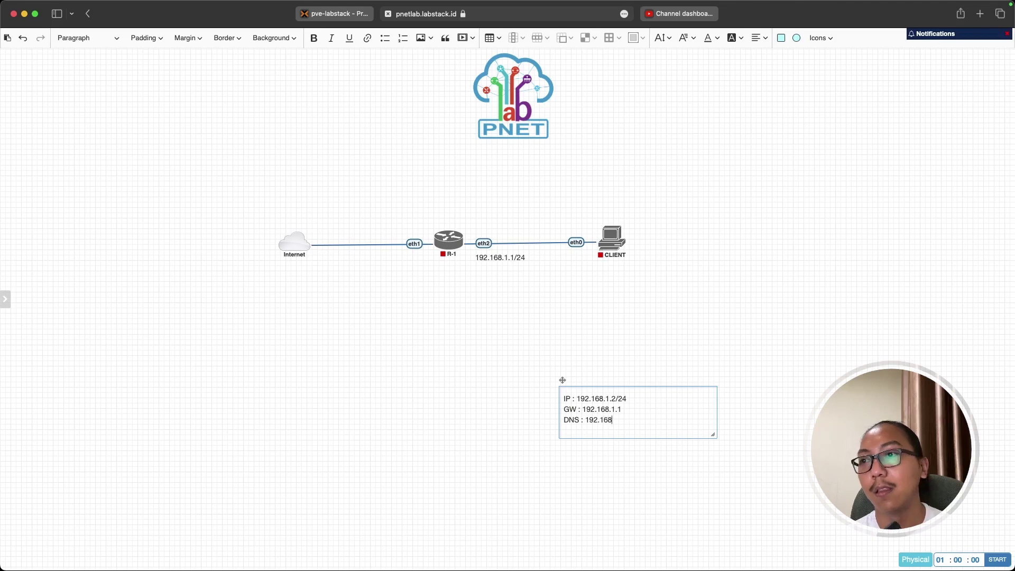
{"action": "type", "text": ".1.1"}
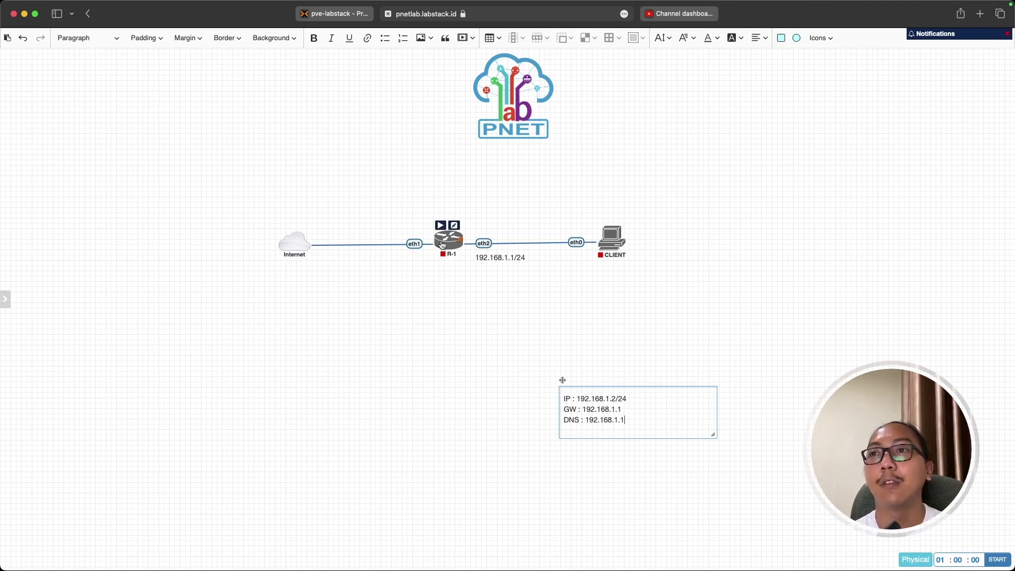
{"action": "left_click", "coordinate": [620, 454]}
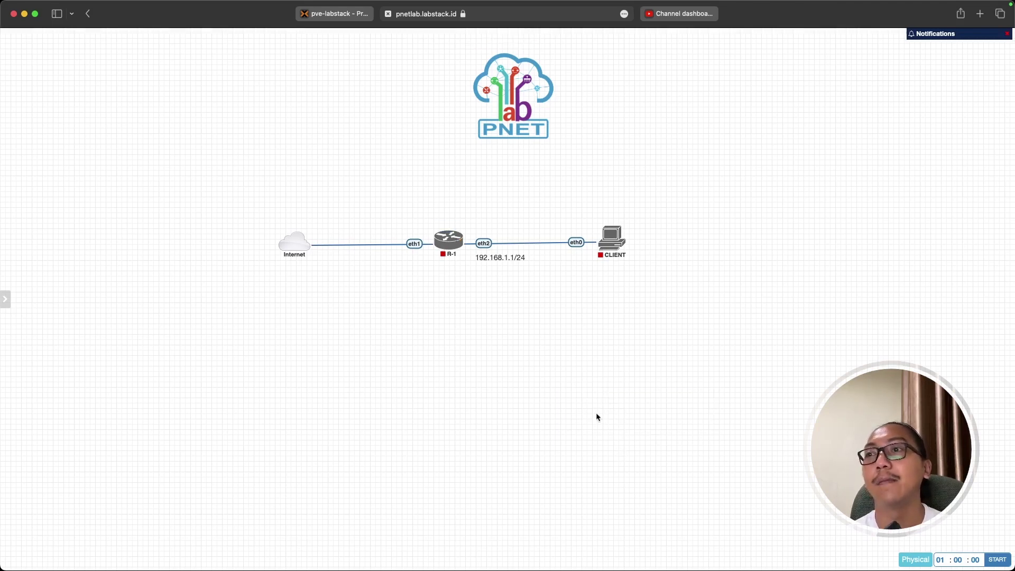
{"action": "left_click_drag", "start_coordinate": [592, 403], "coordinate": [668, 244]}
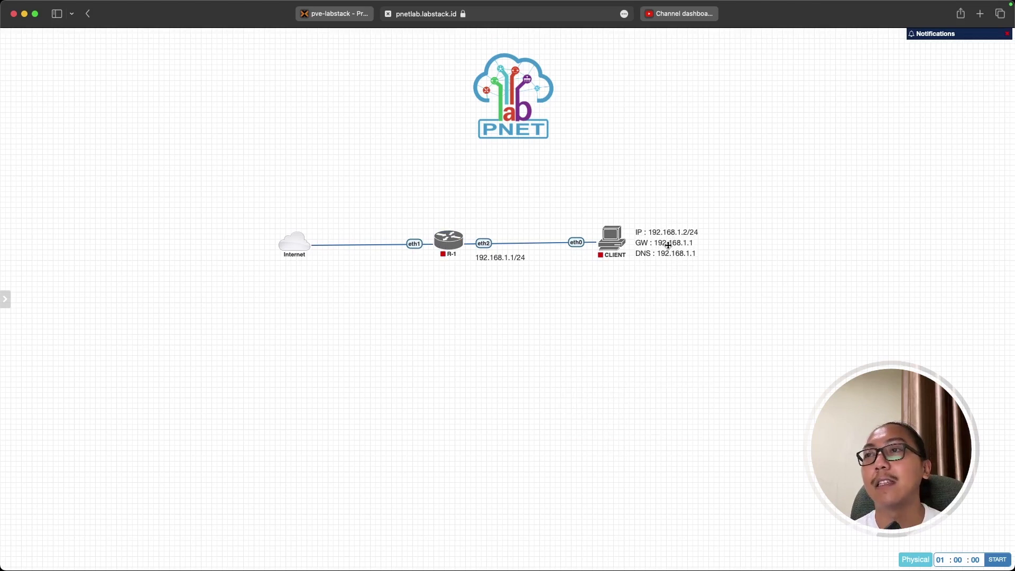
Select the whole diagram and shift it further right.
{"action": "left_click_drag", "start_coordinate": [240, 179], "coordinate": [793, 298]}
{"action": "left_click_drag", "start_coordinate": [450, 248], "coordinate": [510, 253]}
{"action": "left_click_drag", "start_coordinate": [290, 173], "coordinate": [858, 335]}
Start the R-1 router and the CLIENT node.
{"action": "left_click", "coordinate": [822, 372]}
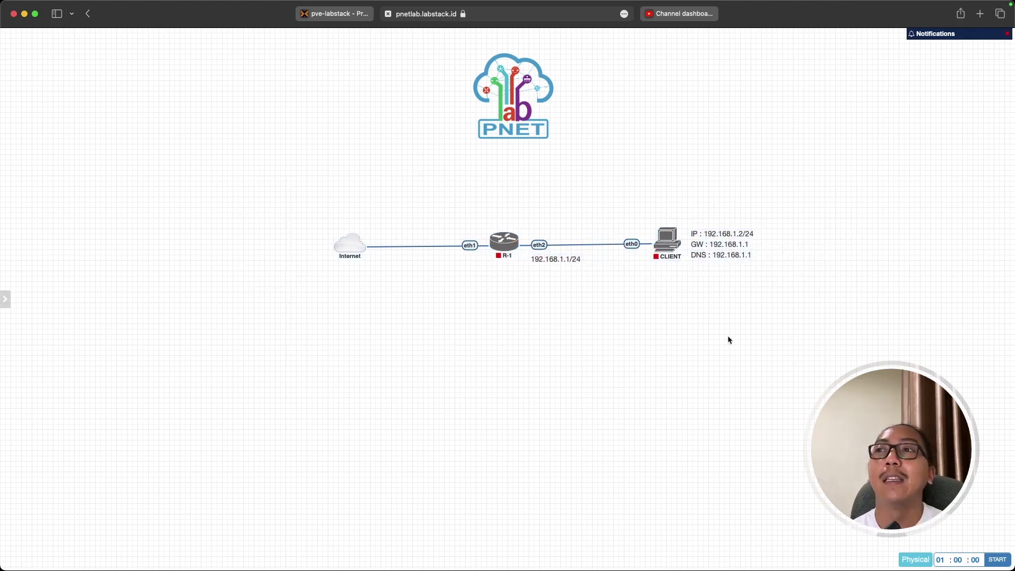
{"action": "mouse_move", "coordinate": [504, 248]}
{"action": "left_click", "coordinate": [496, 228]}
{"action": "left_click", "coordinate": [660, 226]}
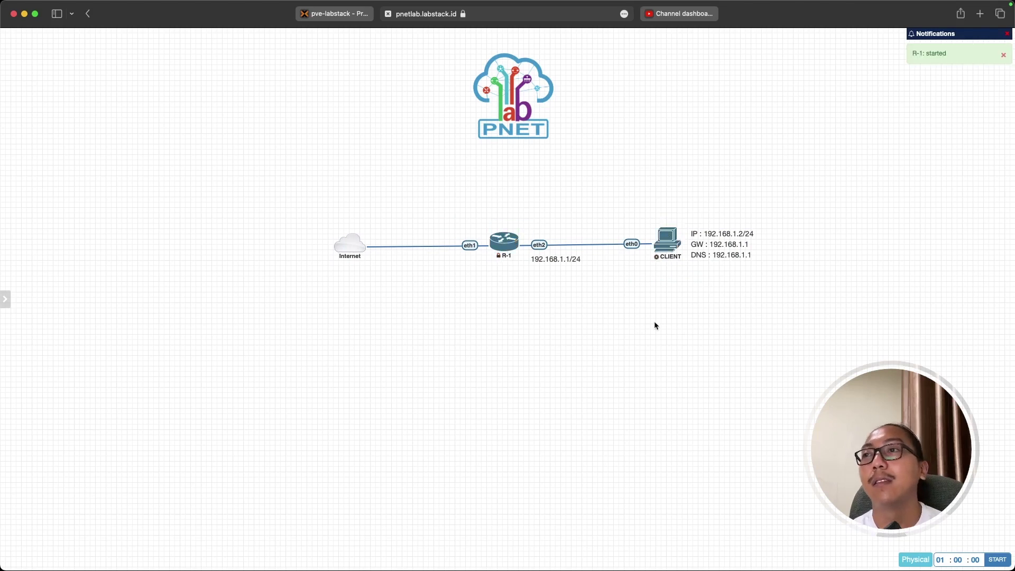
{"action": "mouse_move", "coordinate": [498, 259]}
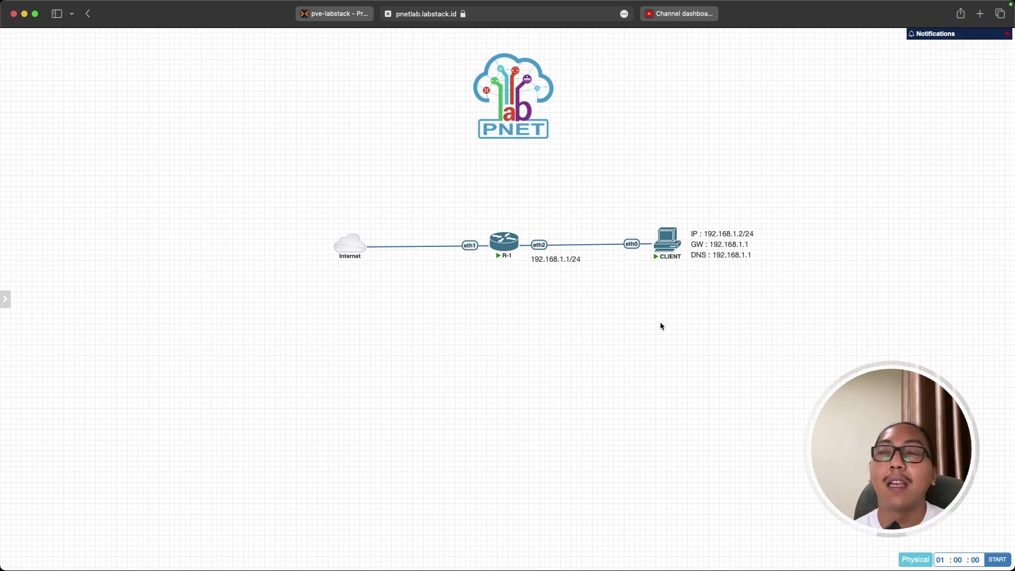
{"action": "mouse_move", "coordinate": [668, 244]}
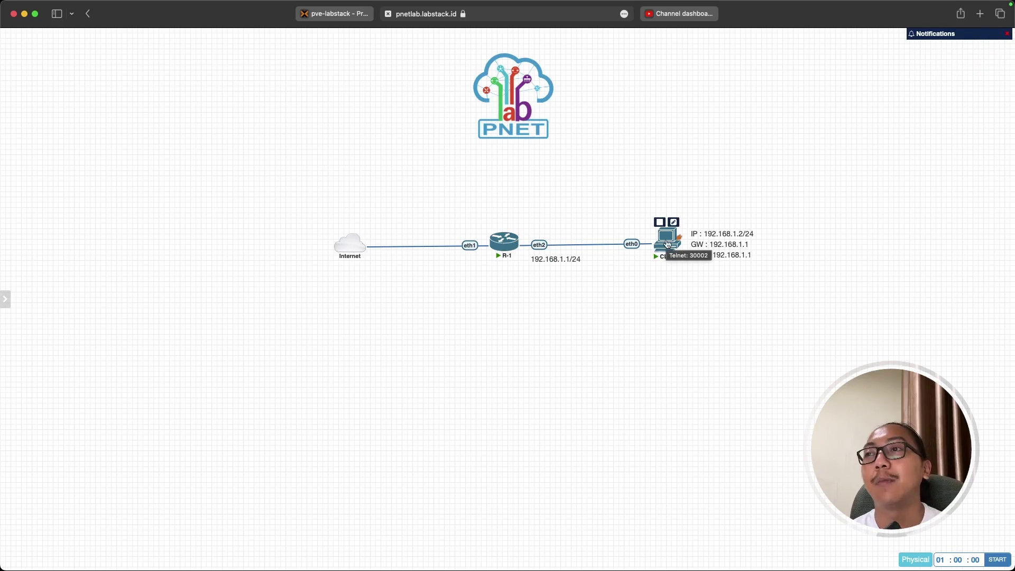
Open CLIENT's telnet console and allow the browser to launch iTerm.
{"action": "left_click", "coordinate": [668, 243]}
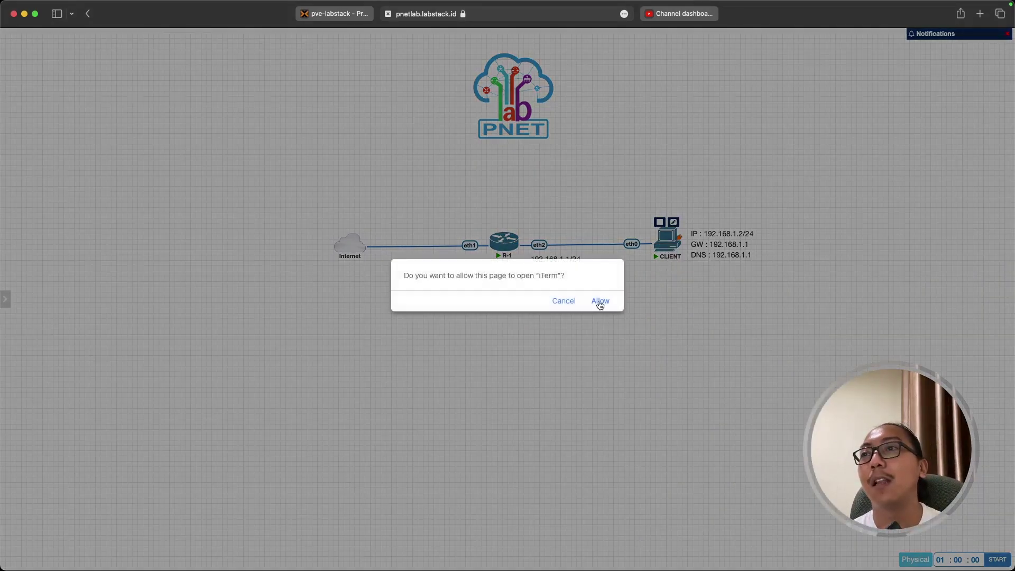
{"action": "left_click", "coordinate": [599, 305]}
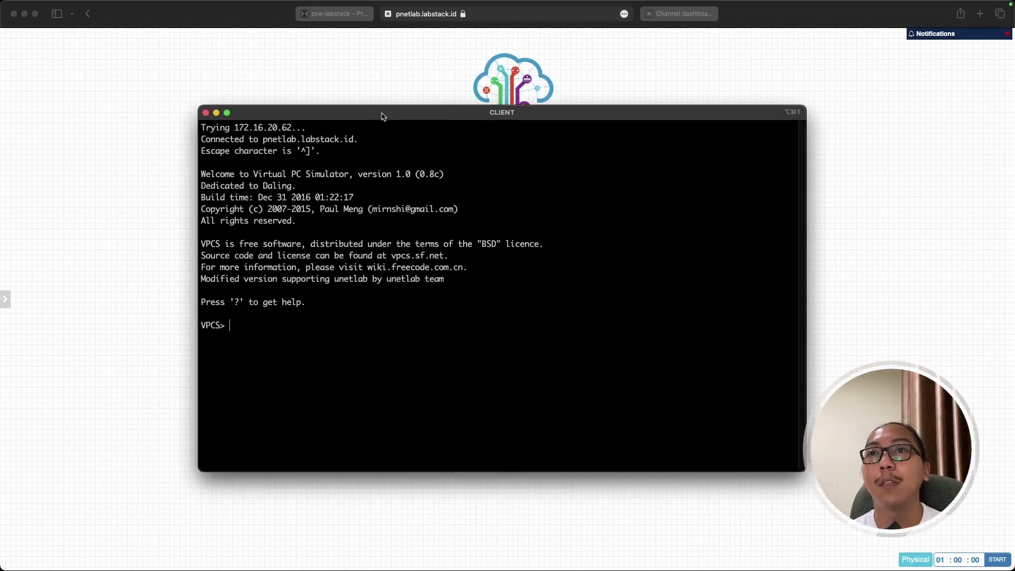
Run '?' at the VPCS prompt to list commands, then move the console window left.
{"action": "left_click_drag", "start_coordinate": [383, 116], "coordinate": [381, 122]}
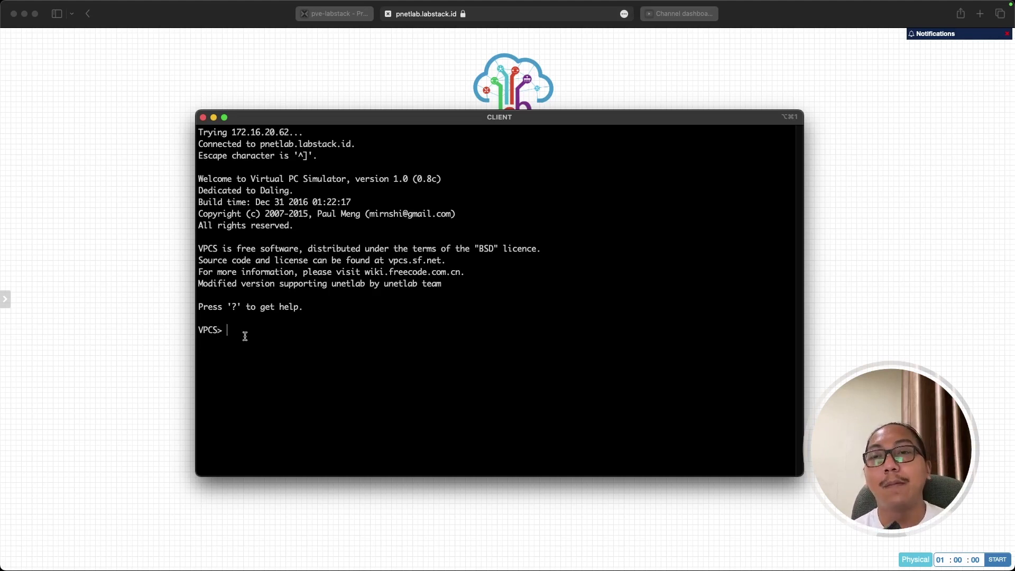
{"action": "left_click_drag", "start_coordinate": [198, 307], "coordinate": [238, 307]}
{"action": "left_click", "coordinate": [236, 307]}
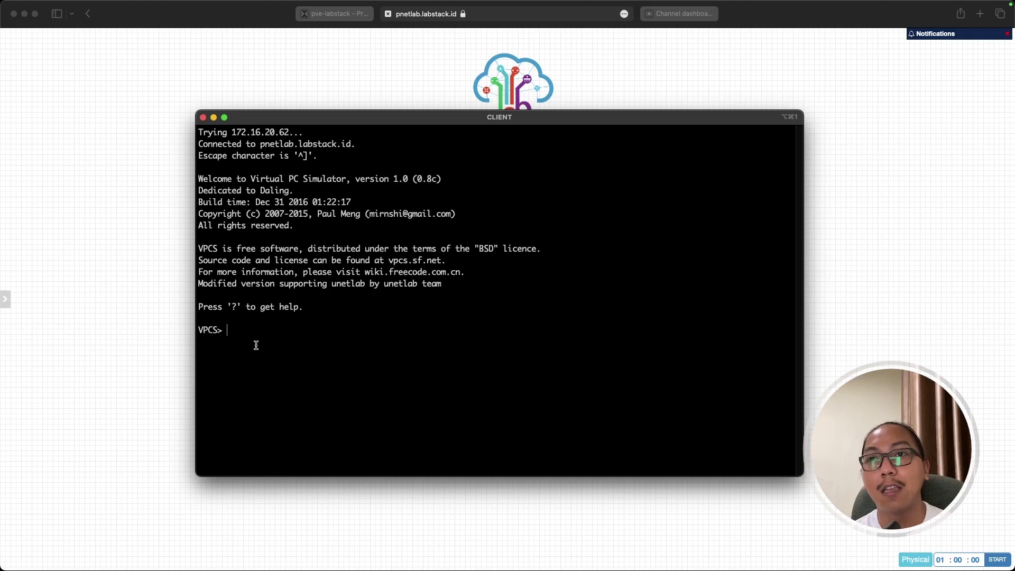
{"action": "type", "text": "?"}
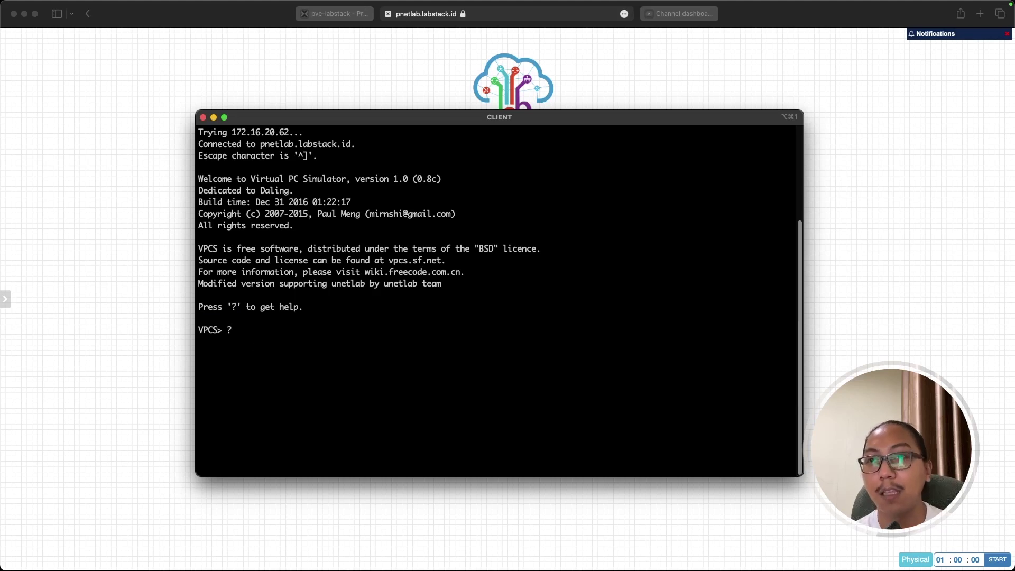
{"action": "key", "text": "Return"}
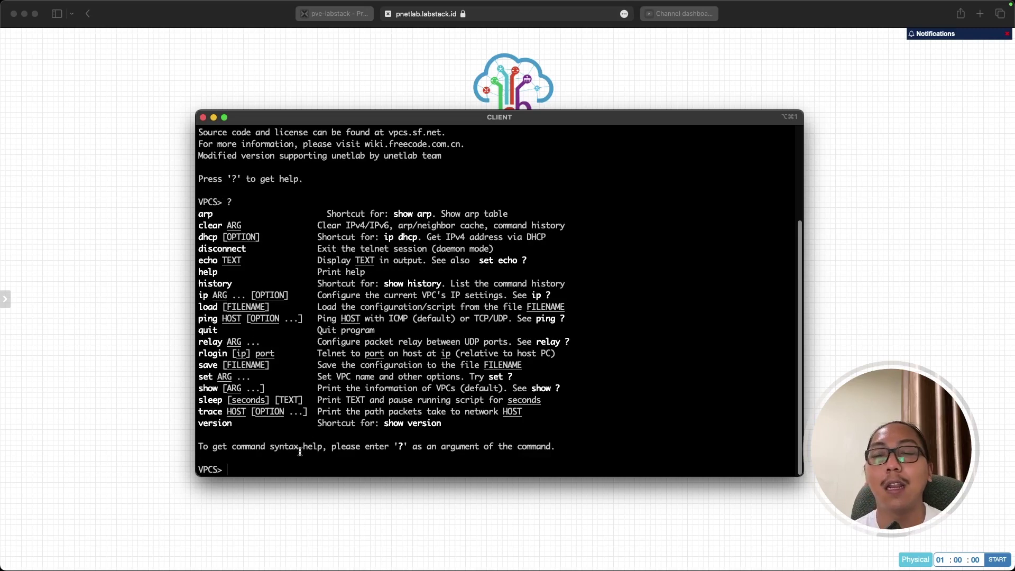
{"action": "left_click_drag", "start_coordinate": [352, 121], "coordinate": [202, 92]}
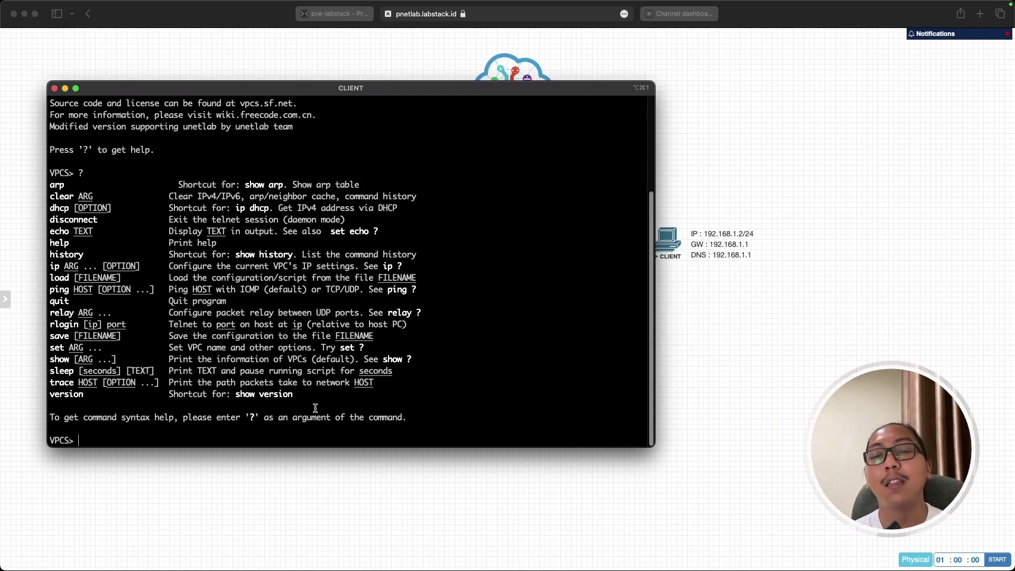
Enter 'ip 192.168.1.2/24 192.168.1.1' at the CLIENT VPCS prompt and apply it.
{"action": "type", "text": "ip"}
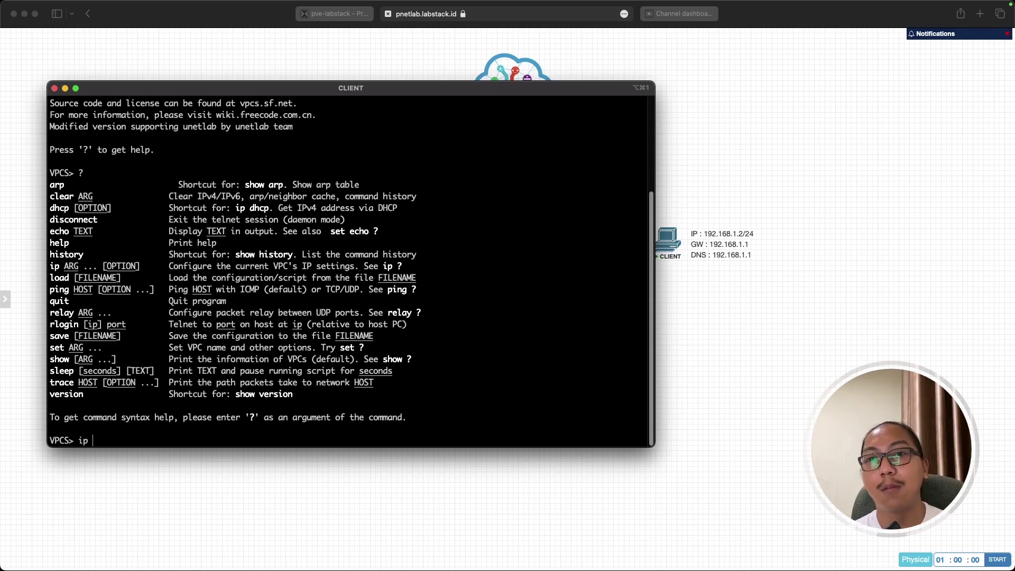
{"action": "type", "text": "192.1"}
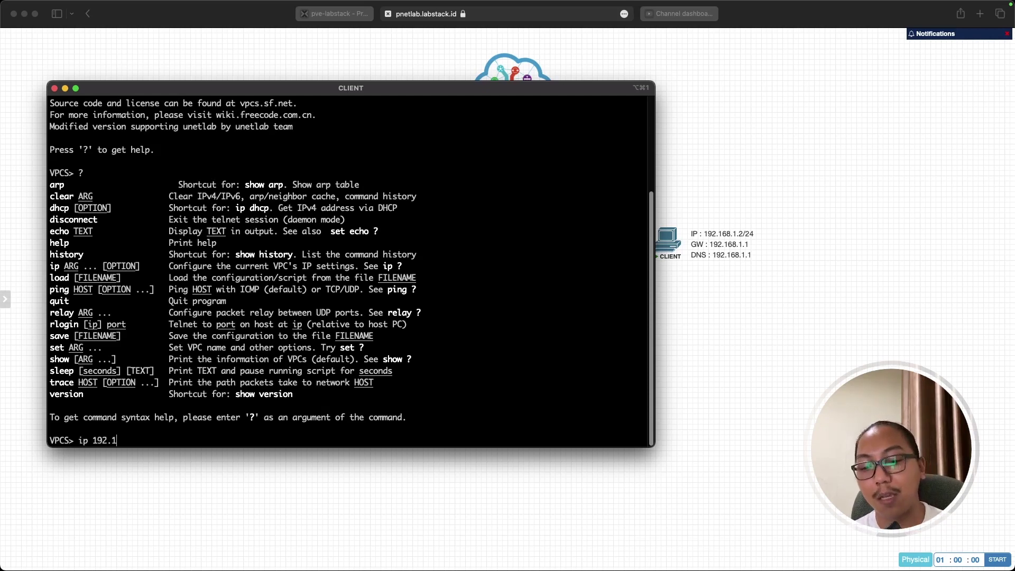
{"action": "type", "text": "68.1.2"}
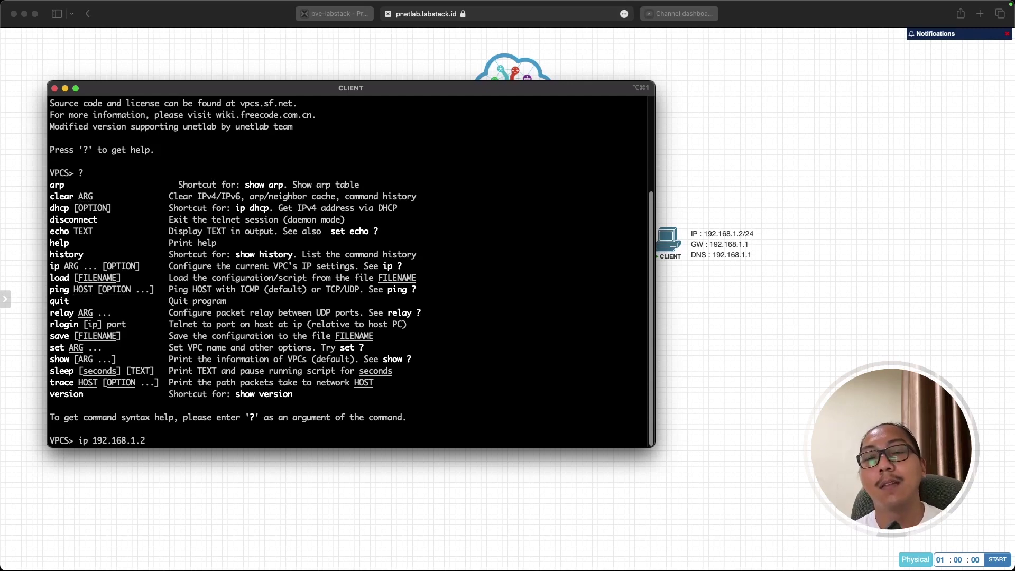
{"action": "type", "text": "/"}
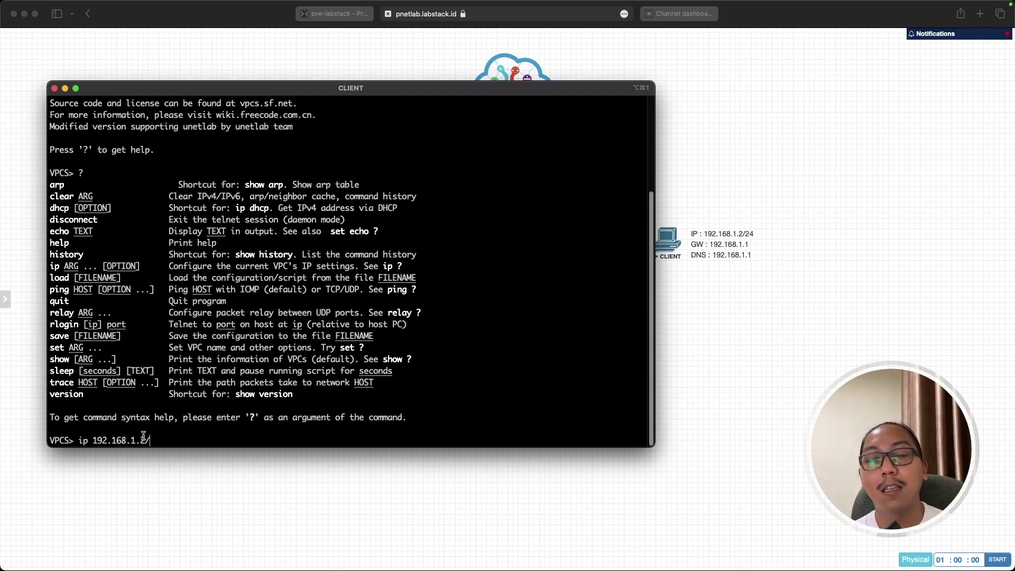
{"action": "type", "text": "24"}
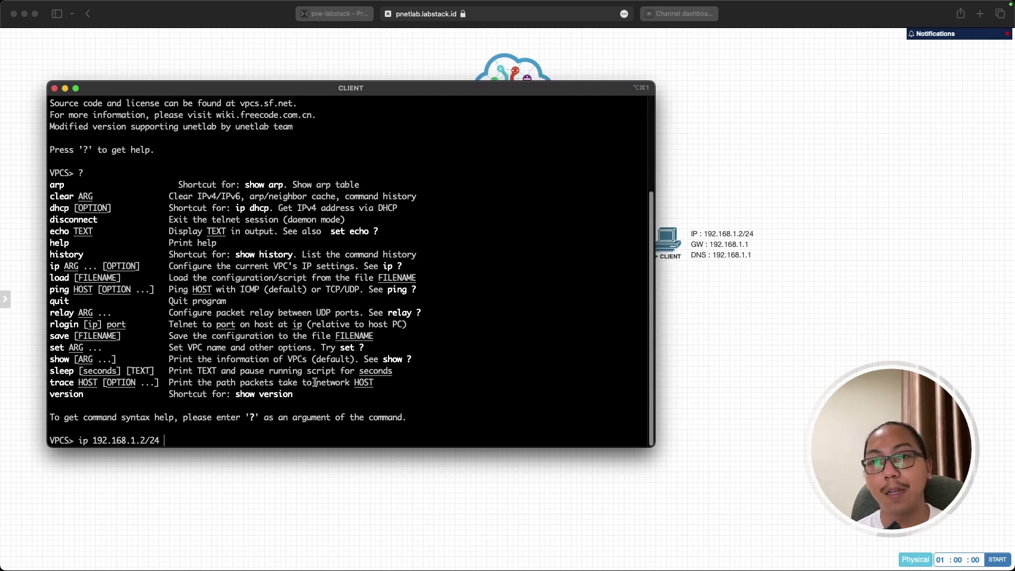
{"action": "type", "text": "192.168.1.1"}
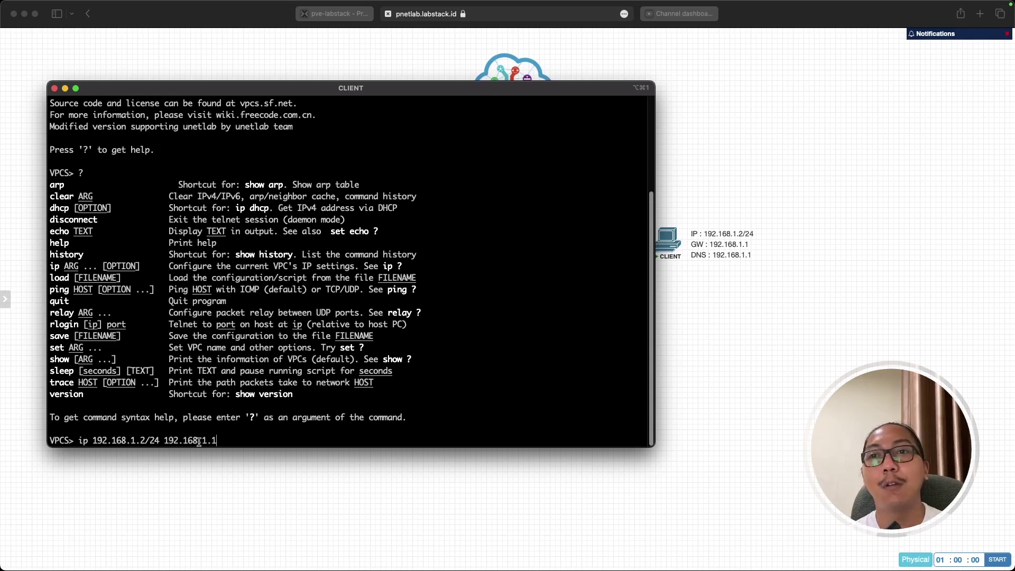
{"action": "key", "text": "BackSpace"}
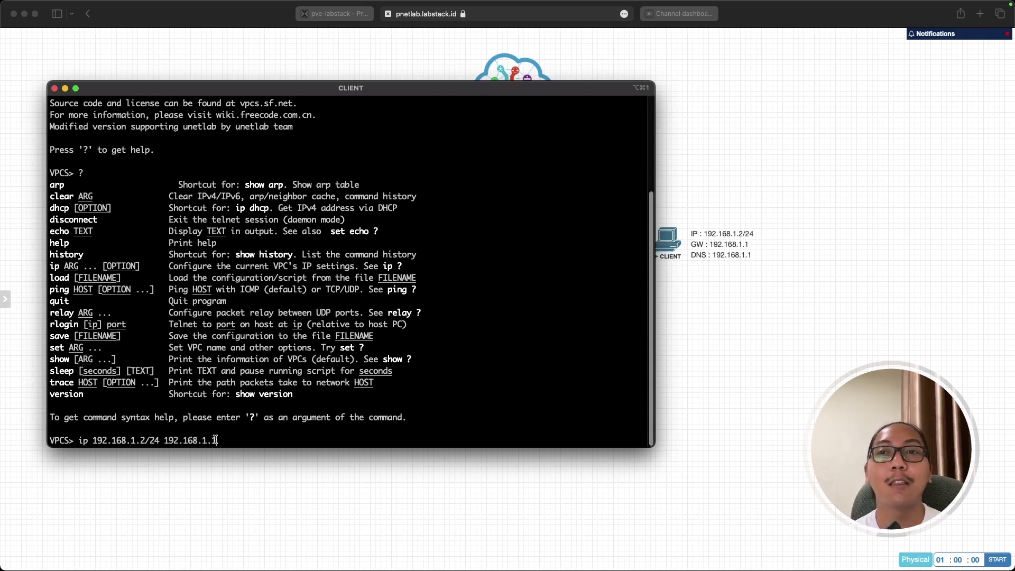
{"action": "left_click_drag", "start_coordinate": [163, 441], "coordinate": [213, 439]}
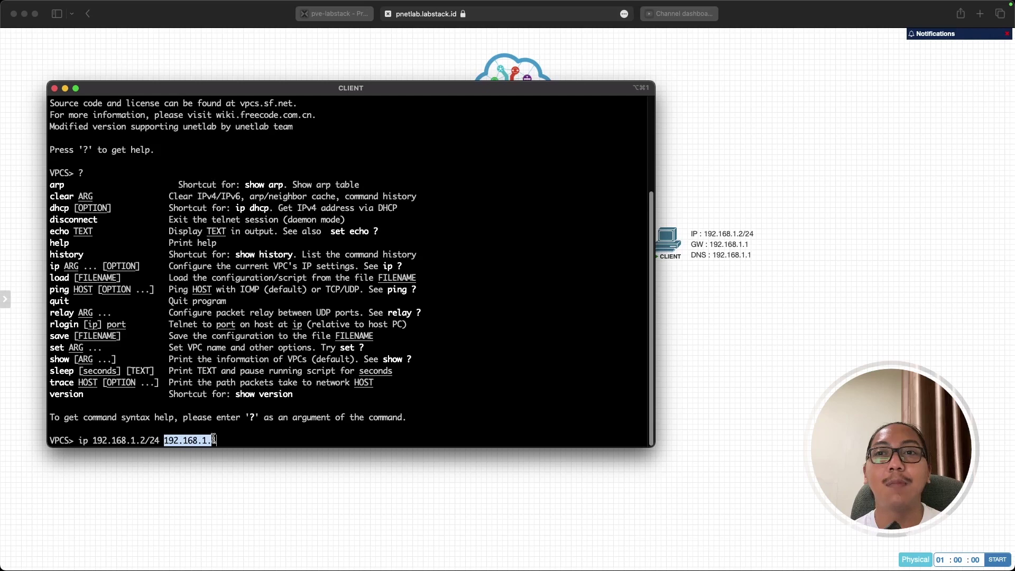
{"action": "left_click", "coordinate": [275, 494]}
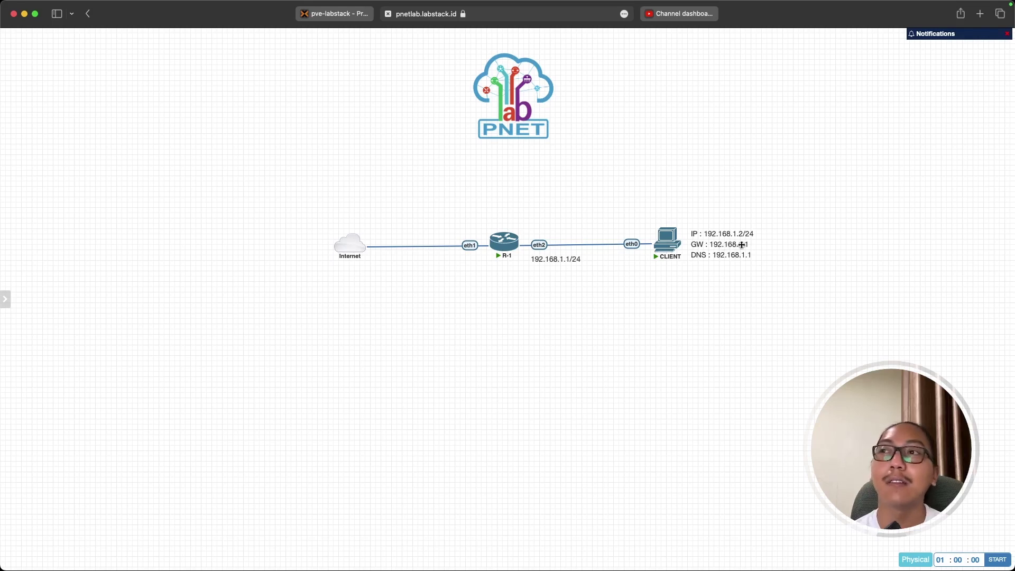
{"action": "left_click", "coordinate": [667, 243]}
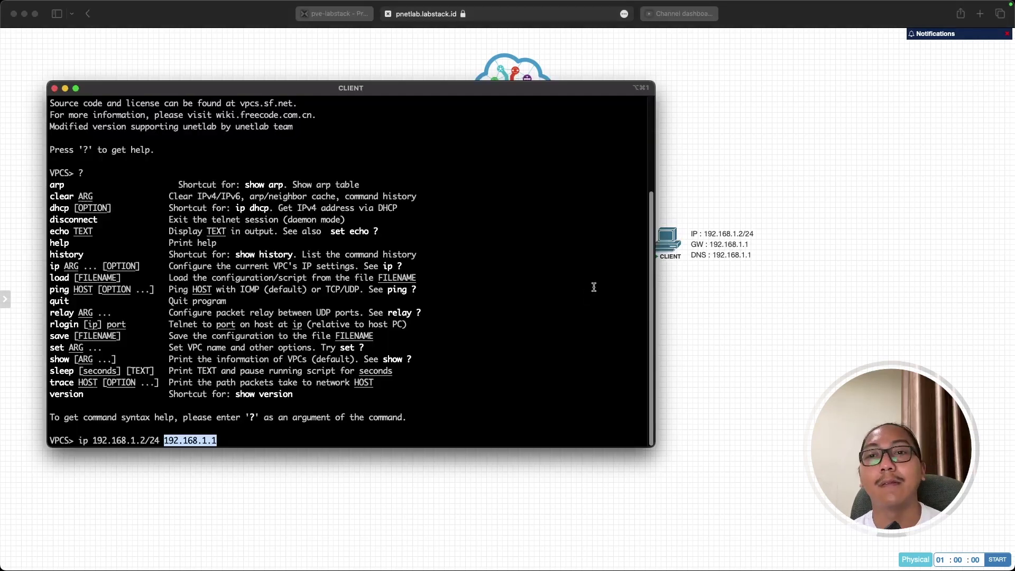
{"action": "left_click", "coordinate": [278, 431]}
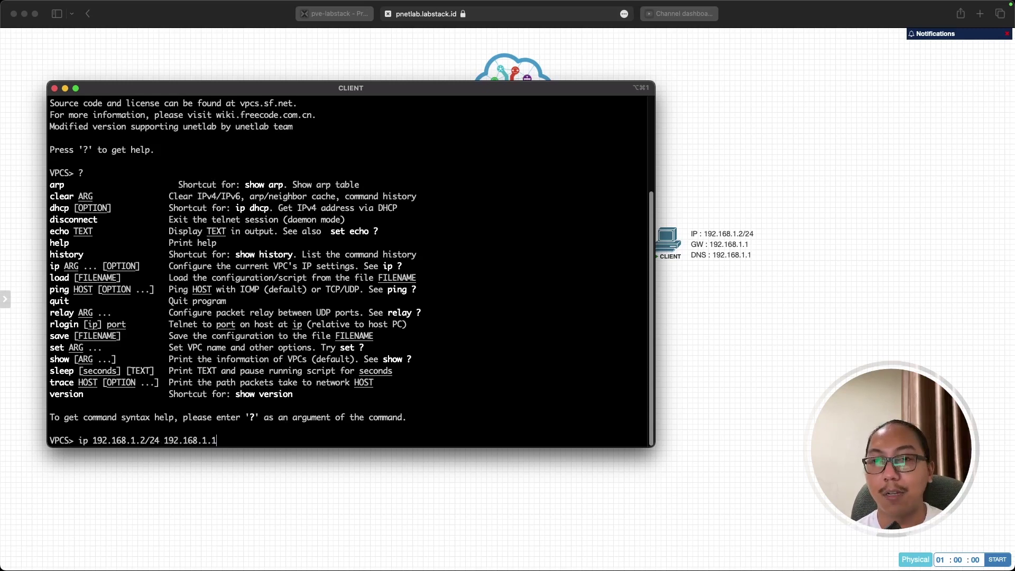
{"action": "key", "text": "Return"}
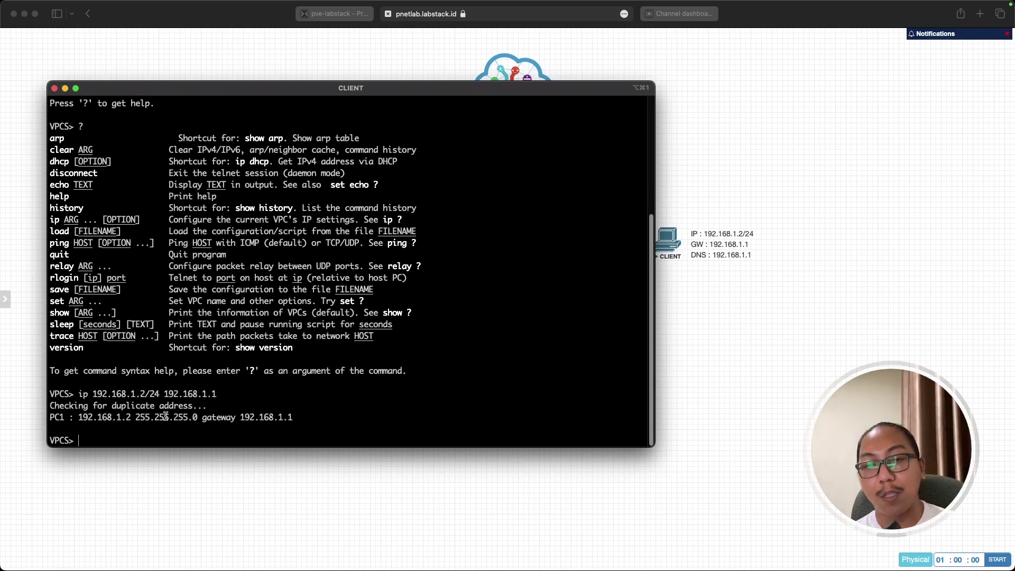
Check CLIENT's settings with 'show ip', then set its DNS with 'ip dns 192.168.1.1'.
{"action": "type", "text": "show ip"}
{"action": "key", "text": "Return"}
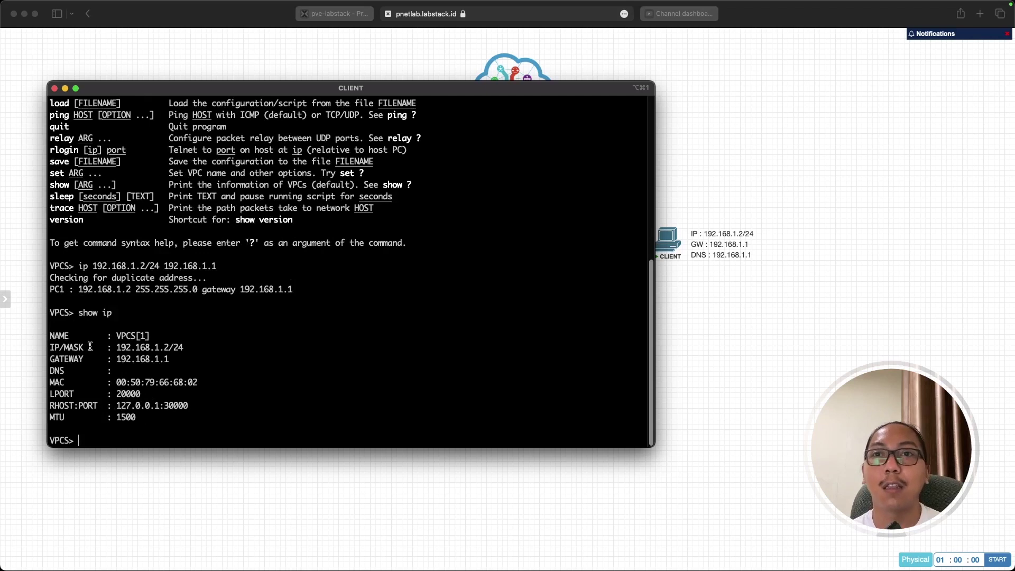
{"action": "left_click_drag", "start_coordinate": [115, 349], "coordinate": [161, 359]}
{"action": "left_click", "coordinate": [119, 370]}
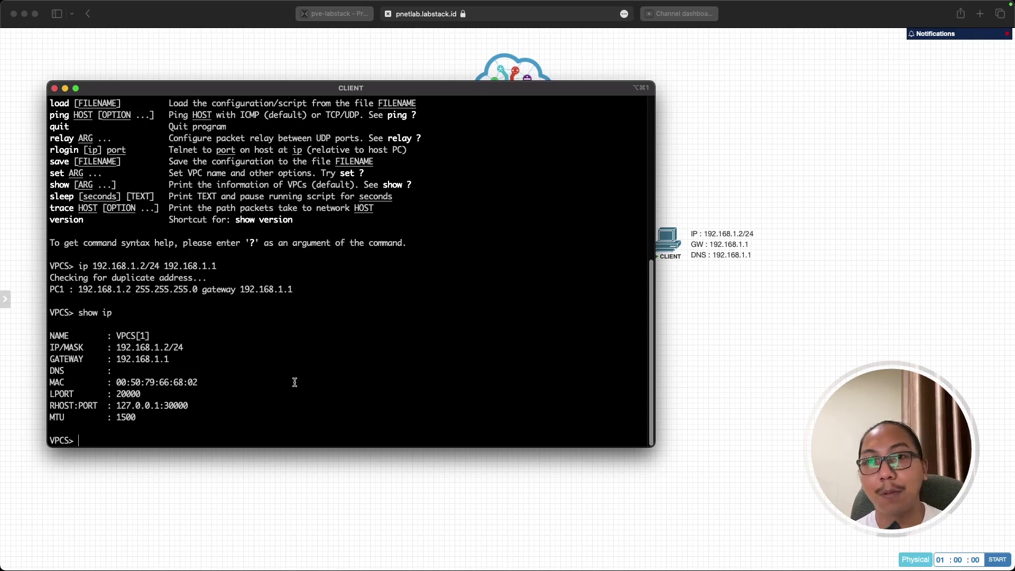
{"action": "type", "text": "ip dns"}
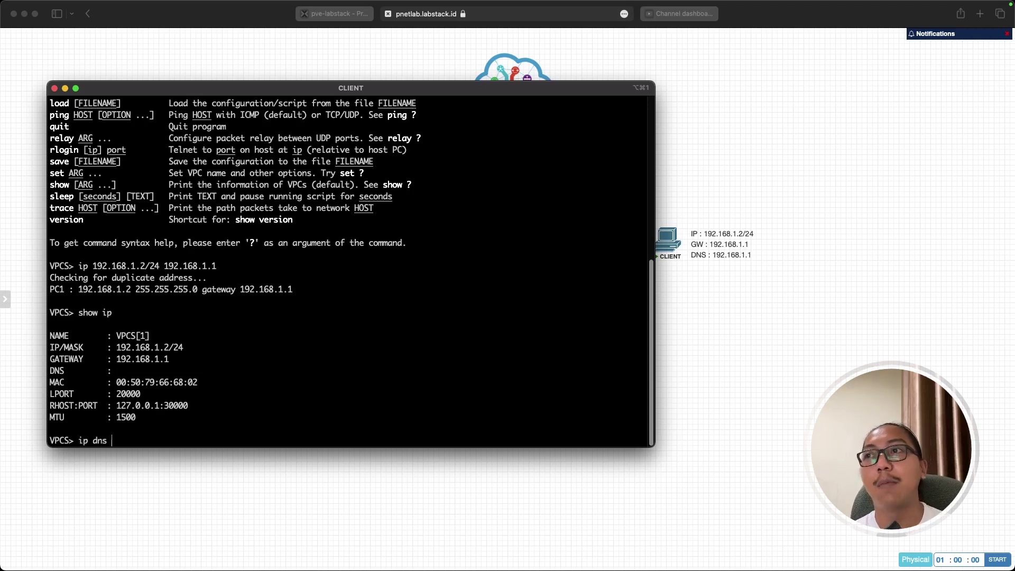
{"action": "type", "text": " 192.168.1.1"}
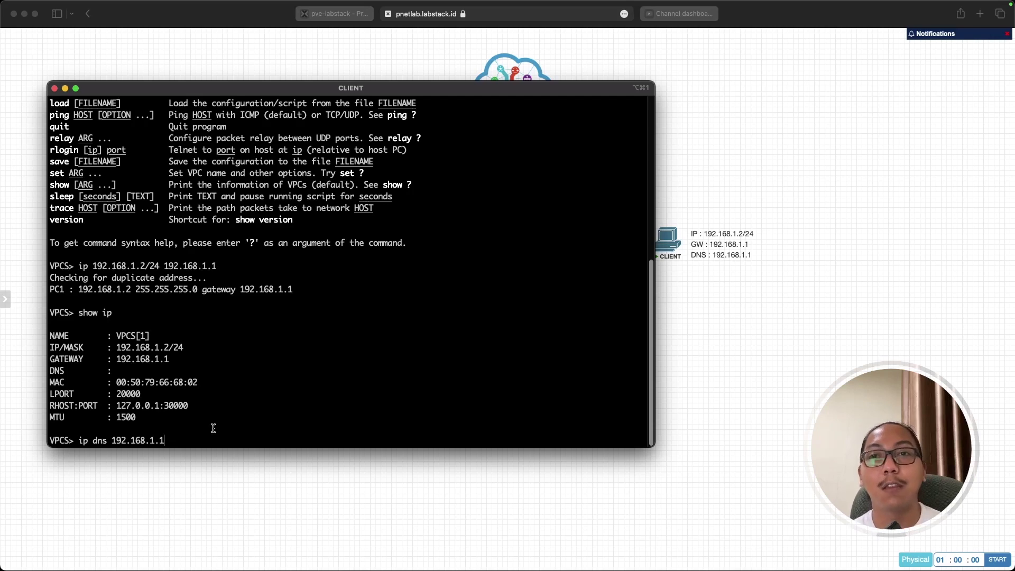
{"action": "key", "text": "Return"}
Bring the CLIENT's iTerm console with its fresh VPCS> prompt back in front.
{"action": "left_click", "coordinate": [731, 329]}
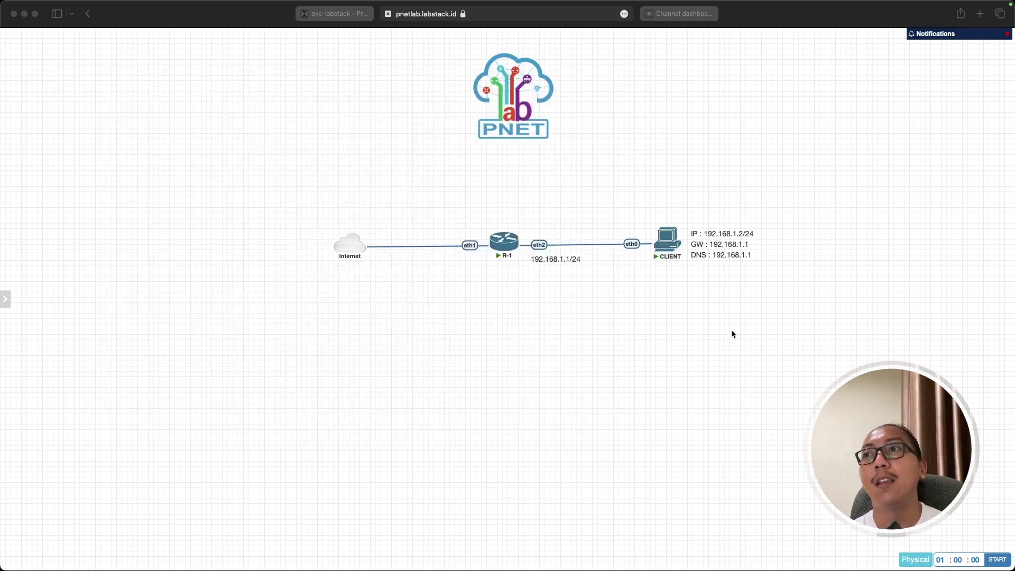
{"action": "mouse_move", "coordinate": [510, 249]}
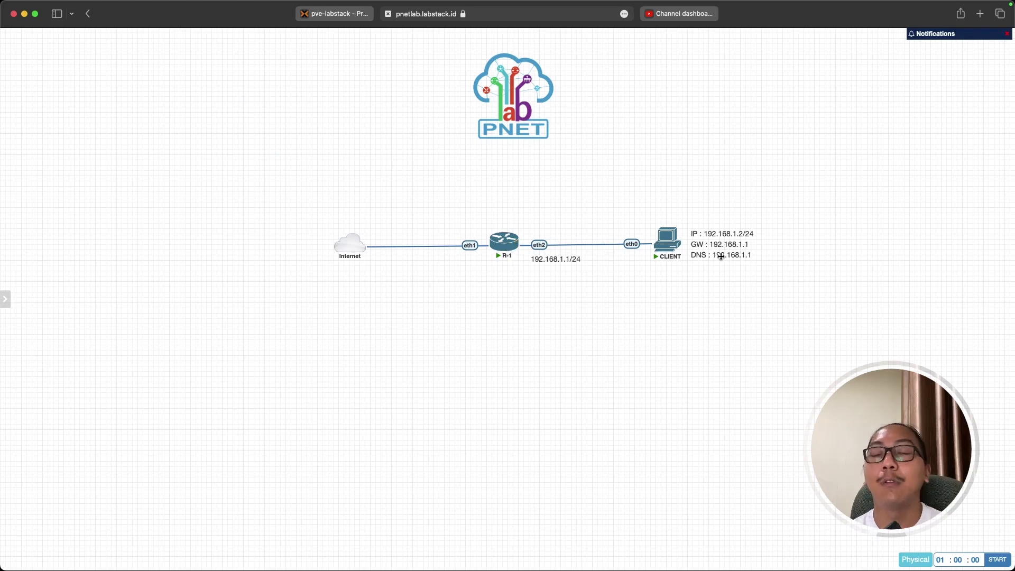
{"action": "mouse_move", "coordinate": [356, 250]}
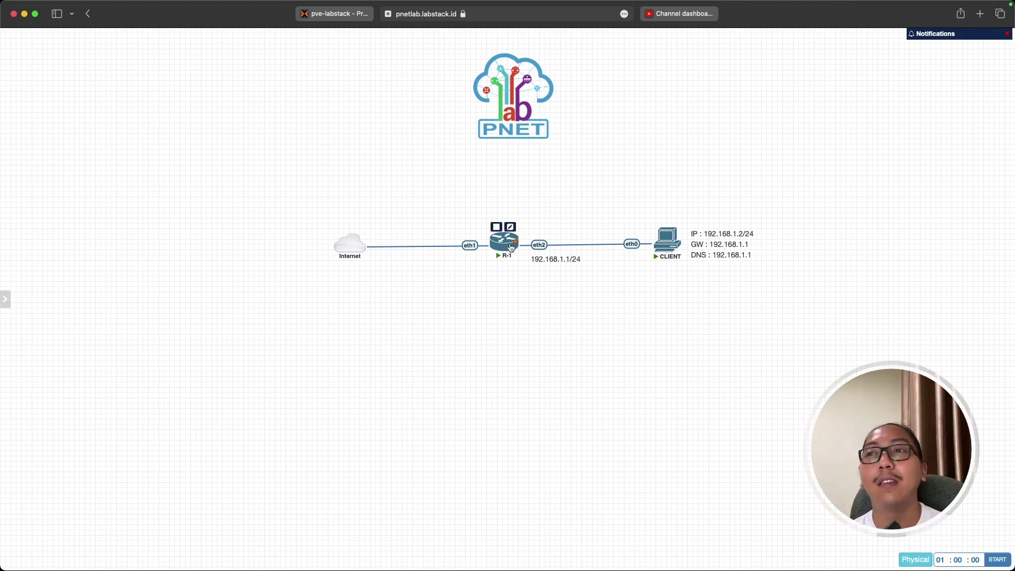
{"action": "key", "text": "super+Tab"}
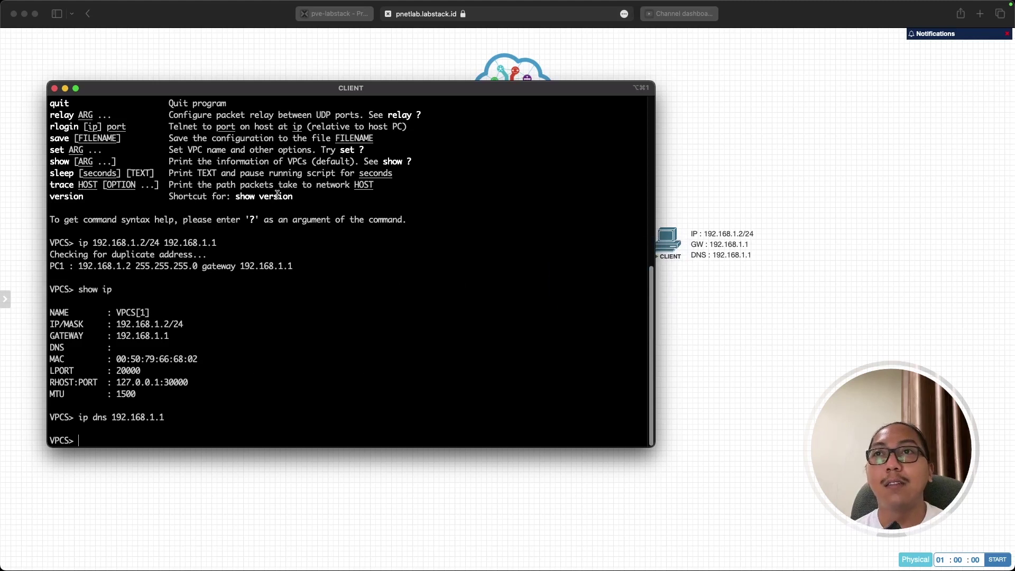
Run 'show ip' on CLIENT to confirm 192.168.1.2/24, gateway and DNS 192.168.1.1.
{"action": "left_click_drag", "start_coordinate": [270, 92], "coordinate": [415, 109]}
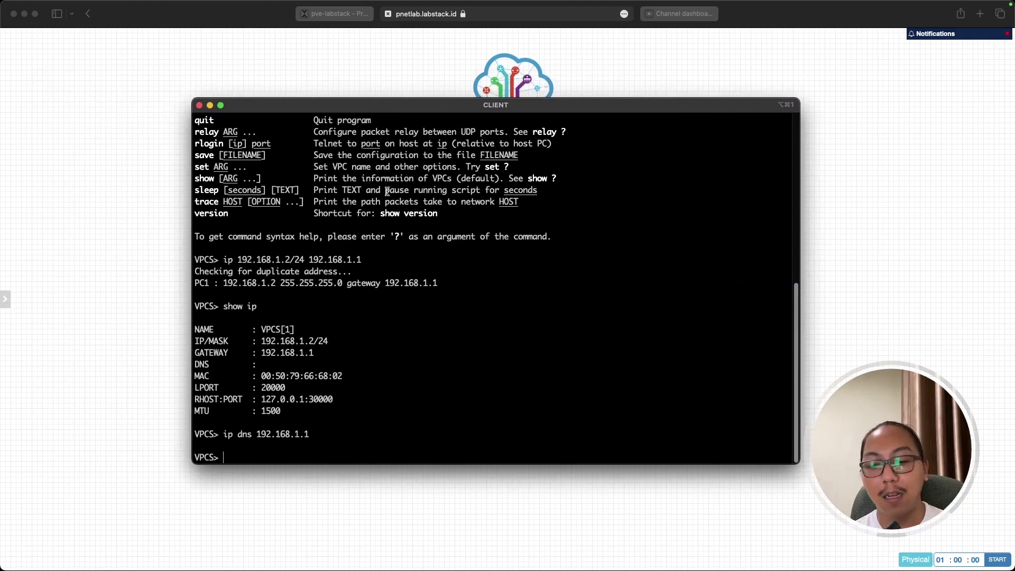
{"action": "type", "text": "show ip"}
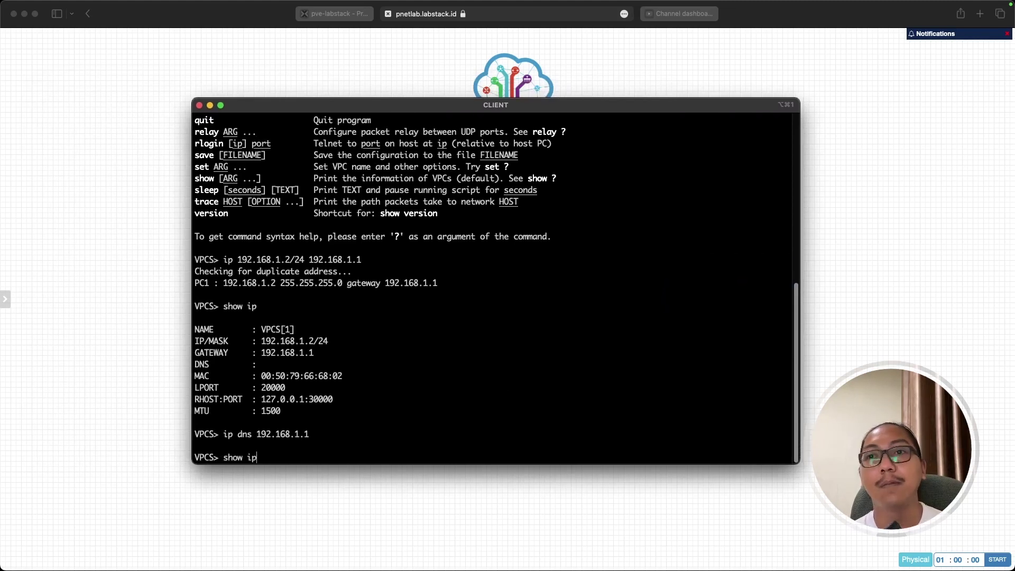
{"action": "key", "text": "Return"}
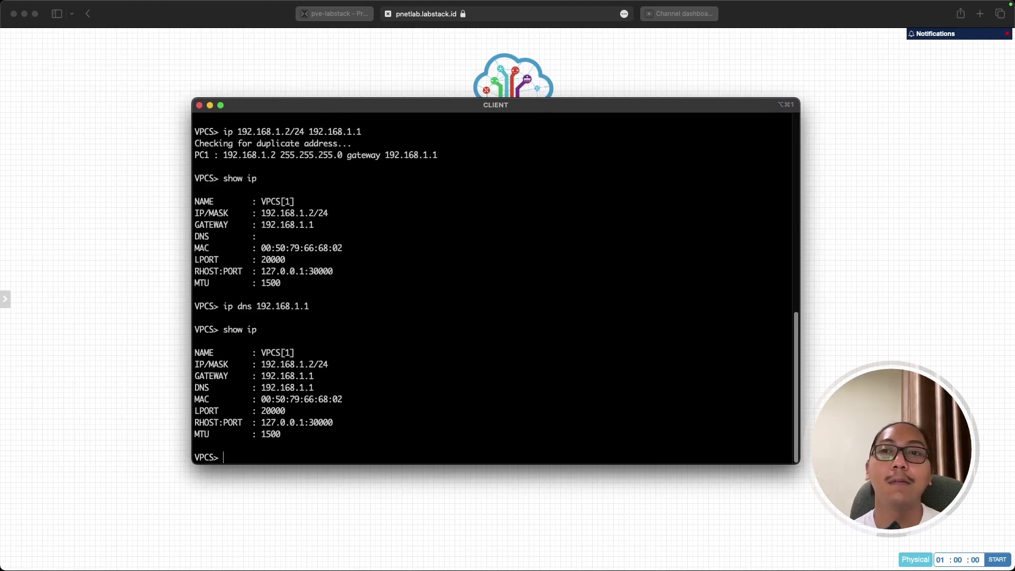
{"action": "left_click_drag", "start_coordinate": [262, 364], "coordinate": [321, 385]}
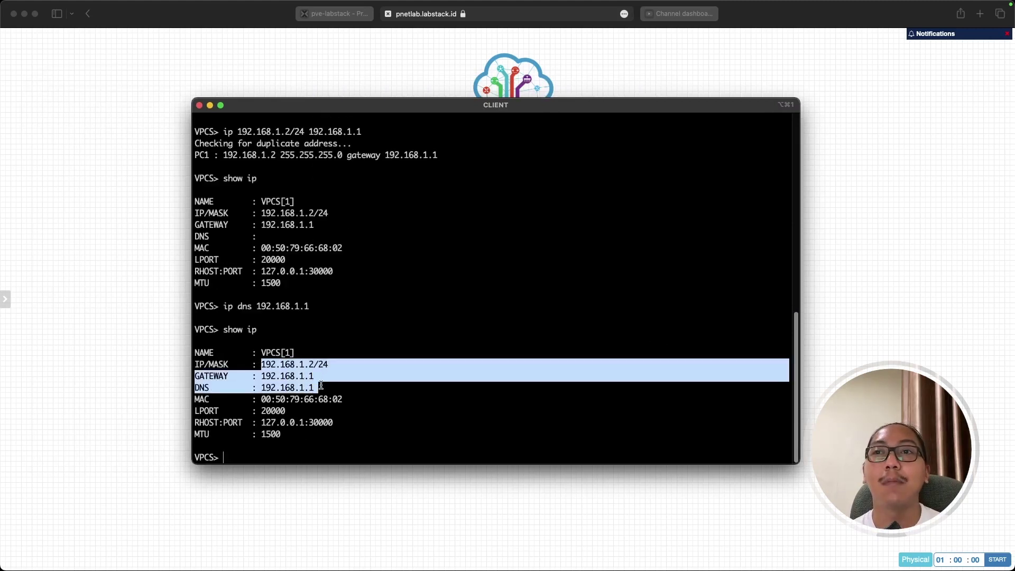
{"action": "left_click", "coordinate": [264, 377]}
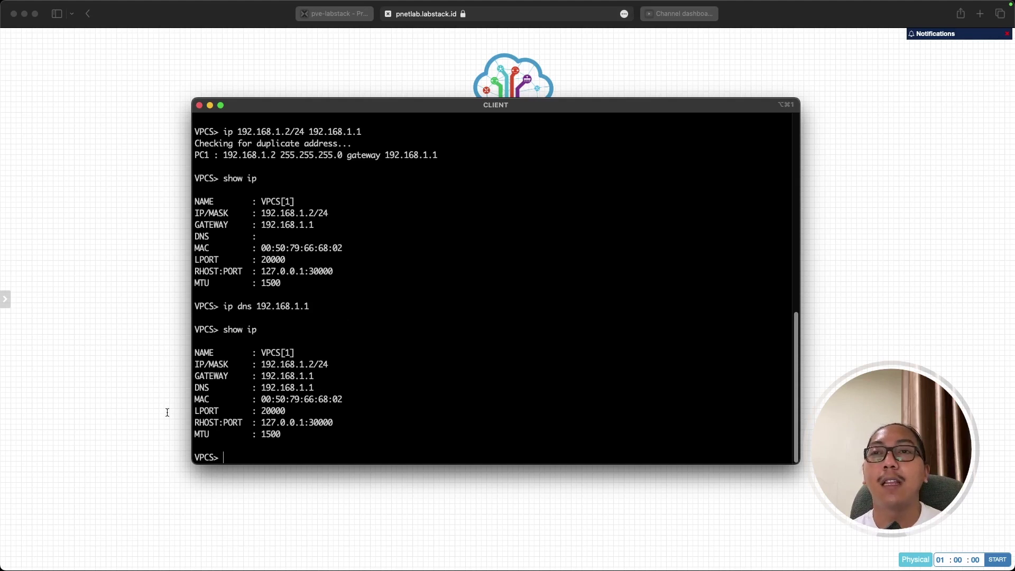
{"action": "left_click", "coordinate": [104, 422]}
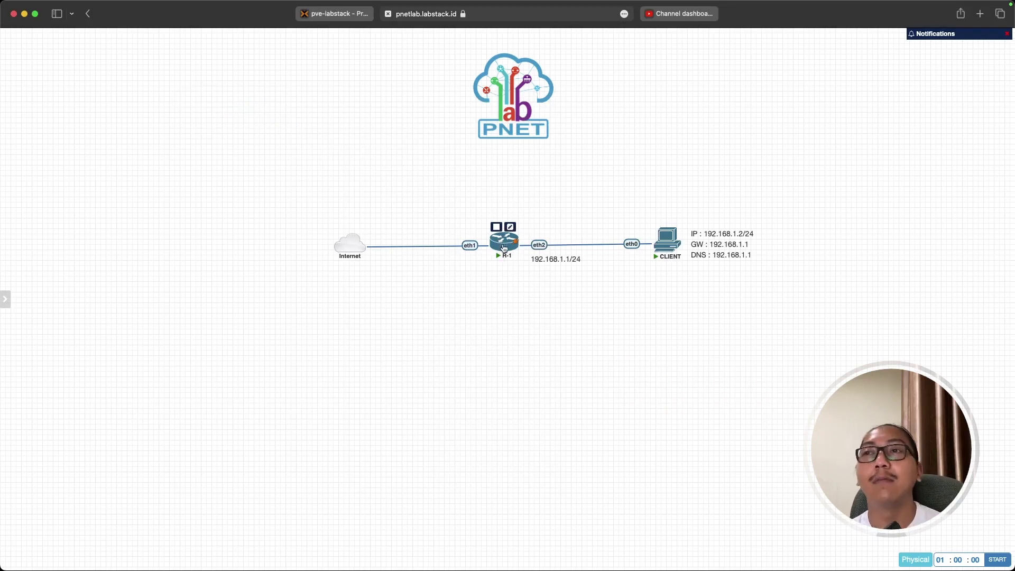
Open a telnet console to router R-1, allowing it to launch in iTerm.
{"action": "left_click", "coordinate": [505, 246]}
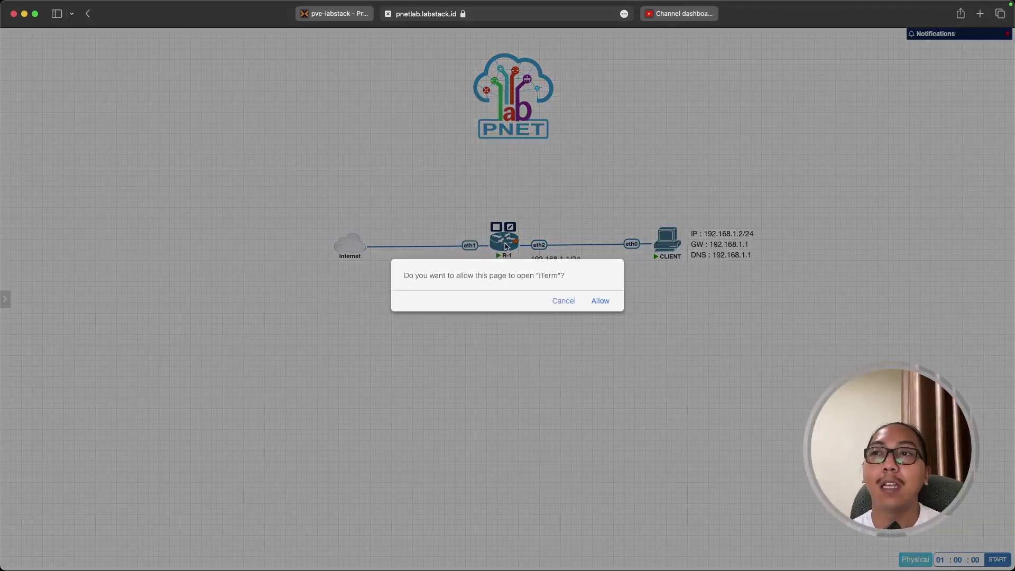
{"action": "left_click", "coordinate": [599, 301]}
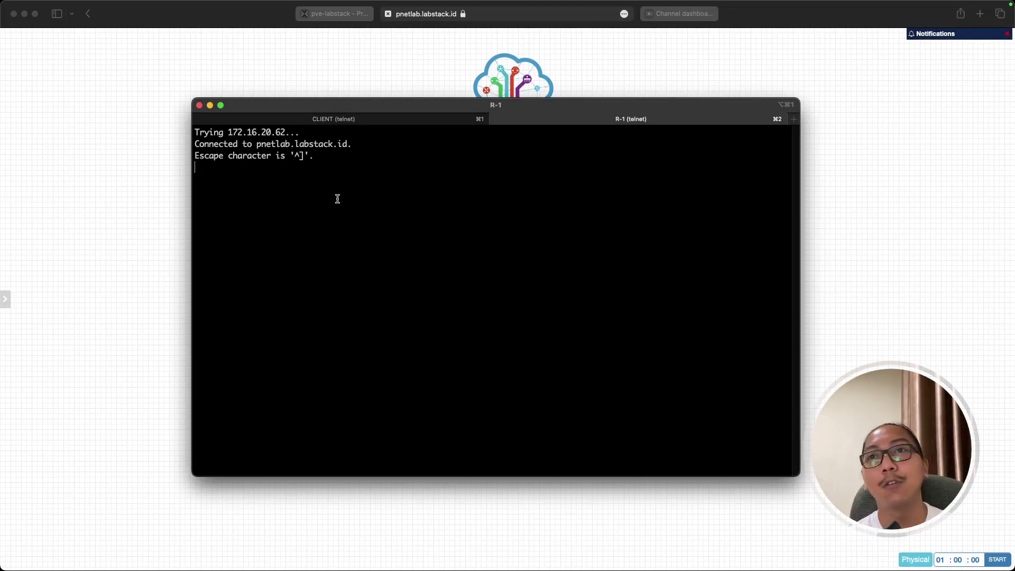
Log in to R-1's RouterOS console as admin and answer the licence prompt.
{"action": "key", "text": "Return"}
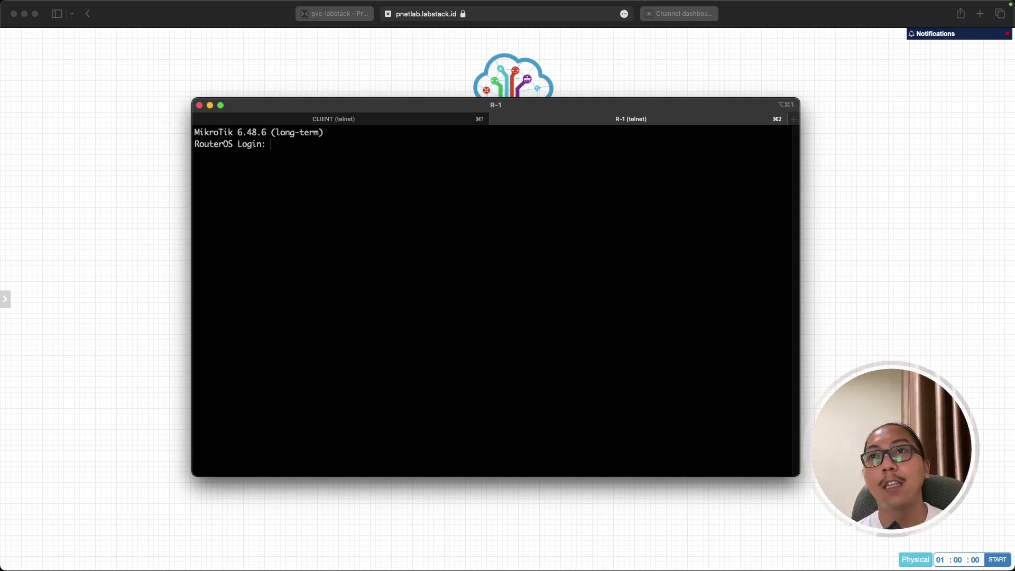
{"action": "type", "text": "admin"}
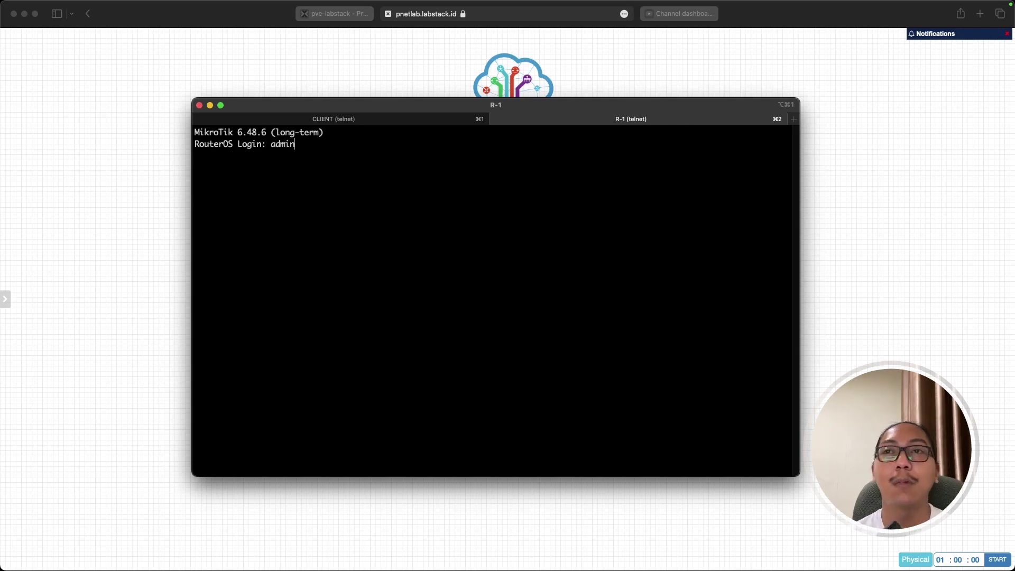
{"action": "key", "text": "Return"}
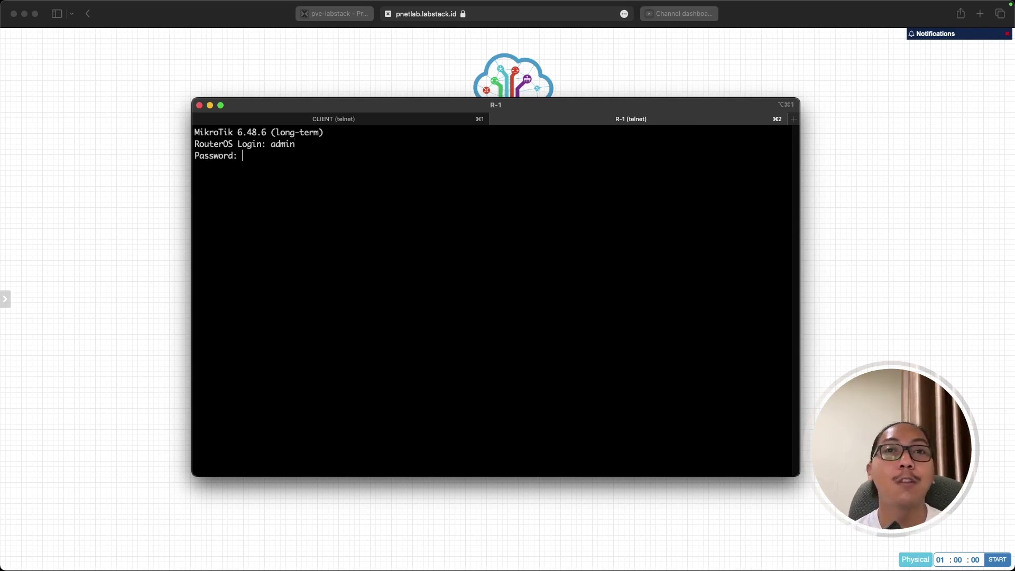
{"action": "key", "text": "Return"}
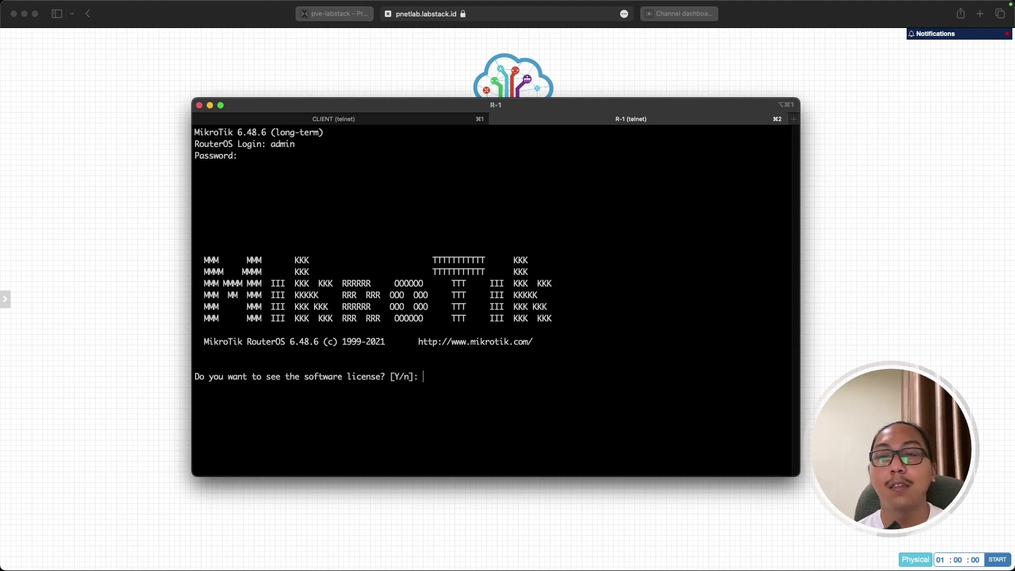
{"action": "type", "text": "y"}
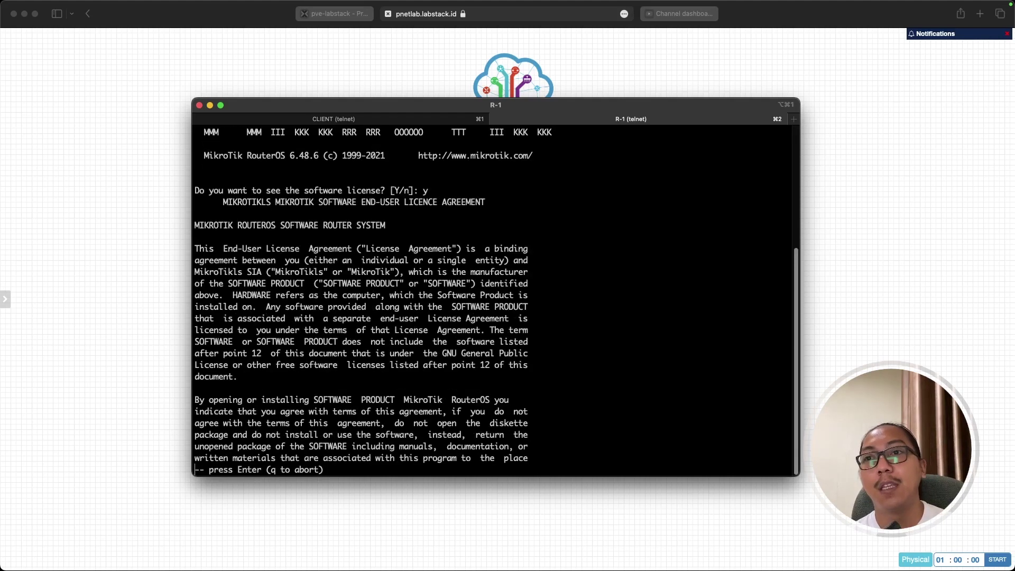
{"action": "type", "text": "q"}
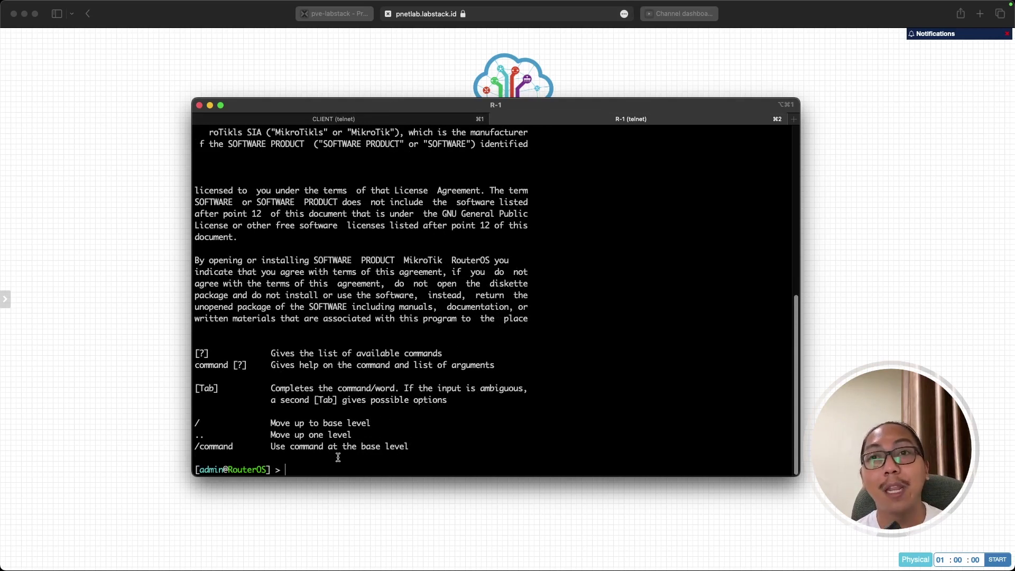
Shrink and reposition the R-1 console window, then return to the lab topology.
{"action": "left_click_drag", "start_coordinate": [347, 477], "coordinate": [349, 442]}
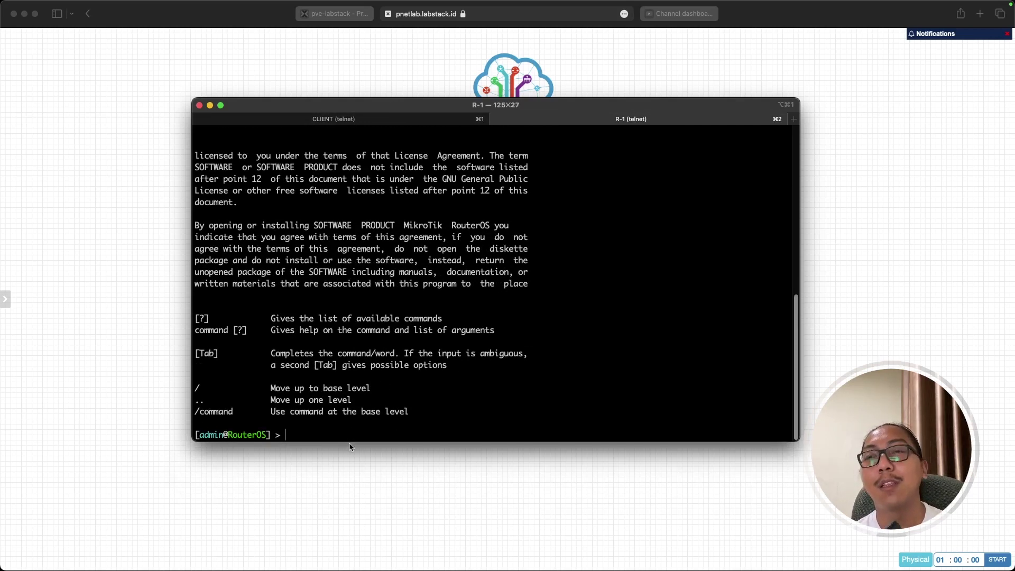
{"action": "left_click_drag", "start_coordinate": [357, 115], "coordinate": [359, 125]}
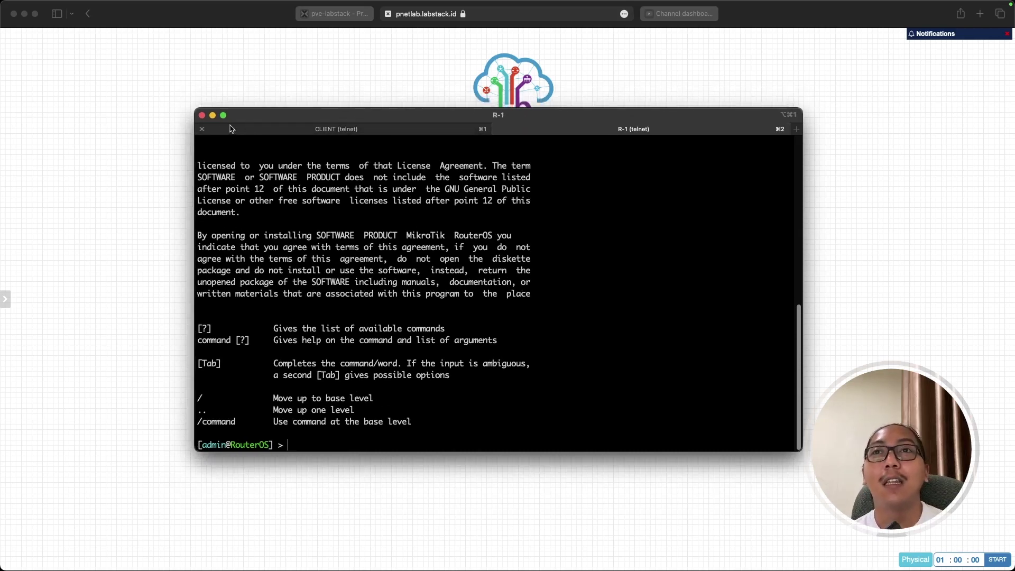
{"action": "left_click", "coordinate": [161, 192]}
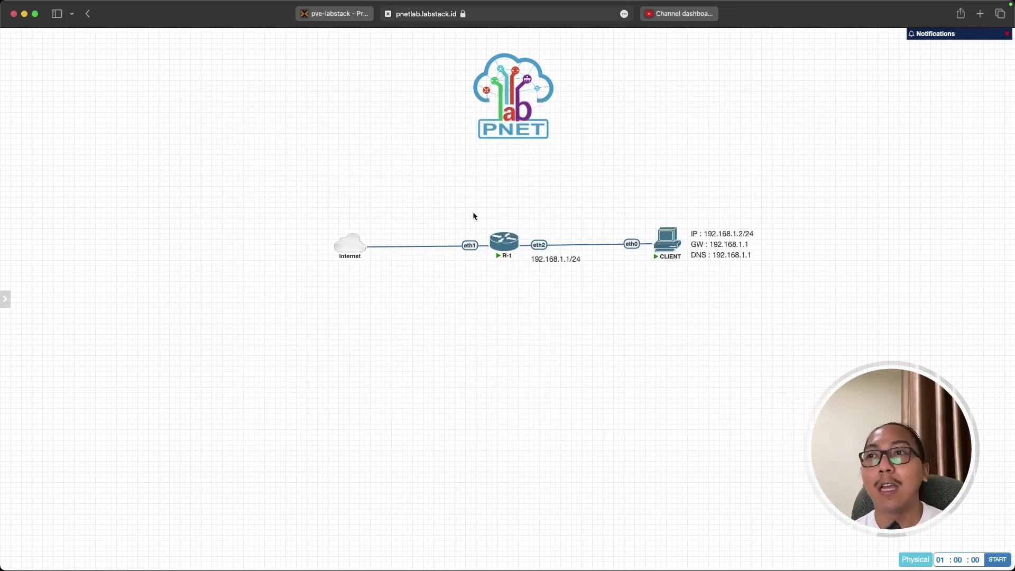
Open the Internet cloud's network settings and cancel them without changes.
{"action": "left_click", "coordinate": [533, 288]}
{"action": "left_click_drag", "start_coordinate": [297, 208], "coordinate": [382, 270]}
{"action": "left_click_drag", "start_coordinate": [309, 214], "coordinate": [371, 264]}
{"action": "left_click", "coordinate": [355, 228]}
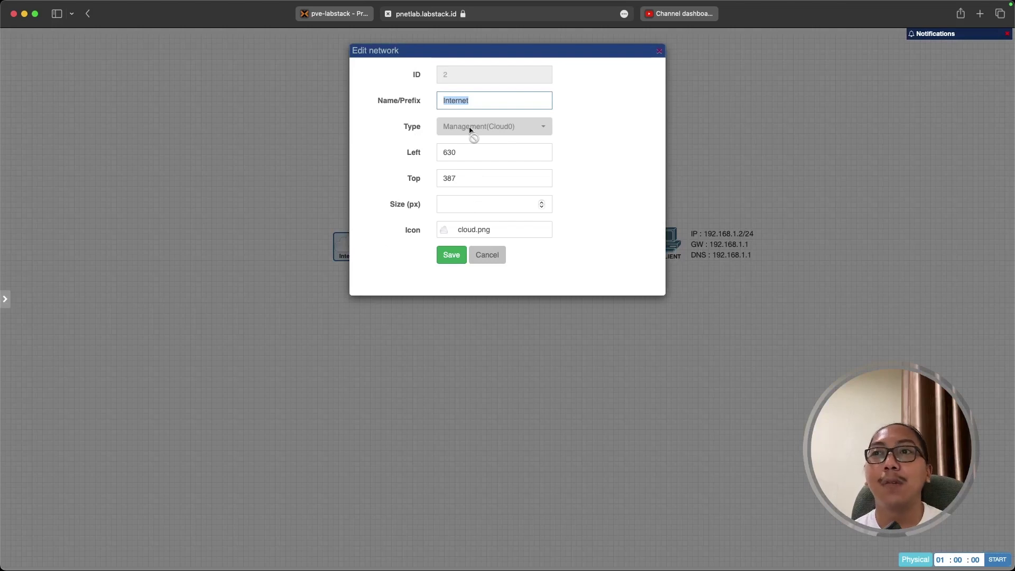
{"action": "left_click", "coordinate": [486, 256]}
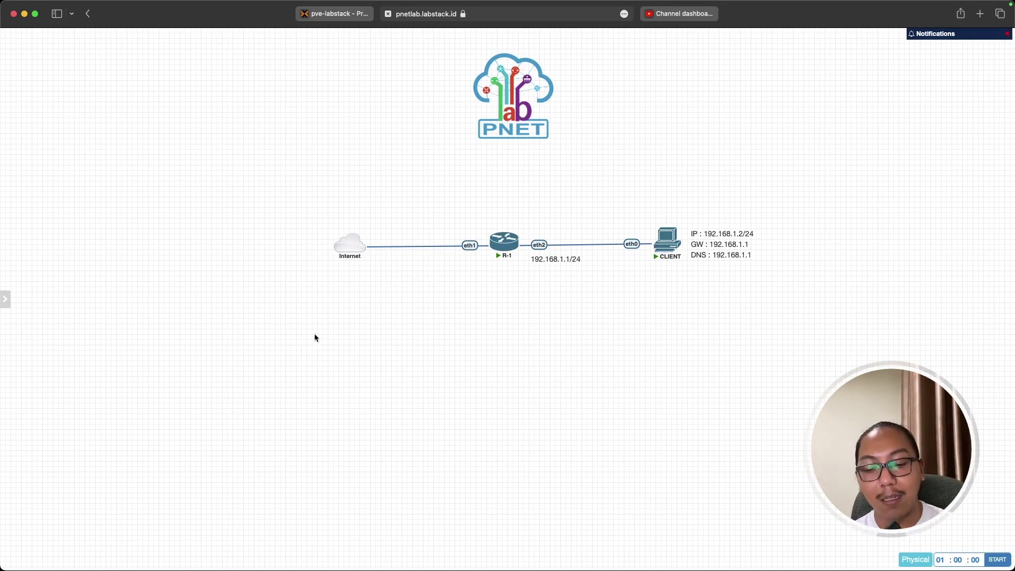
Launch Winbox4Mac from Spotlight.
{"action": "key", "text": "super+space"}
{"action": "type", "text": "winbox"}
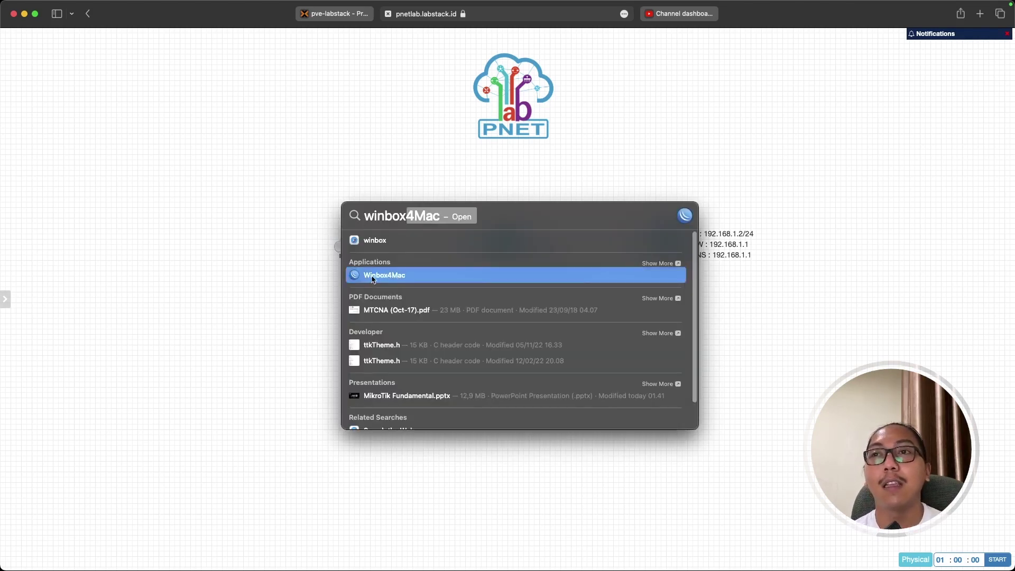
{"action": "key", "text": "Down"}
{"action": "key", "text": "Up"}
{"action": "key", "text": "Return"}
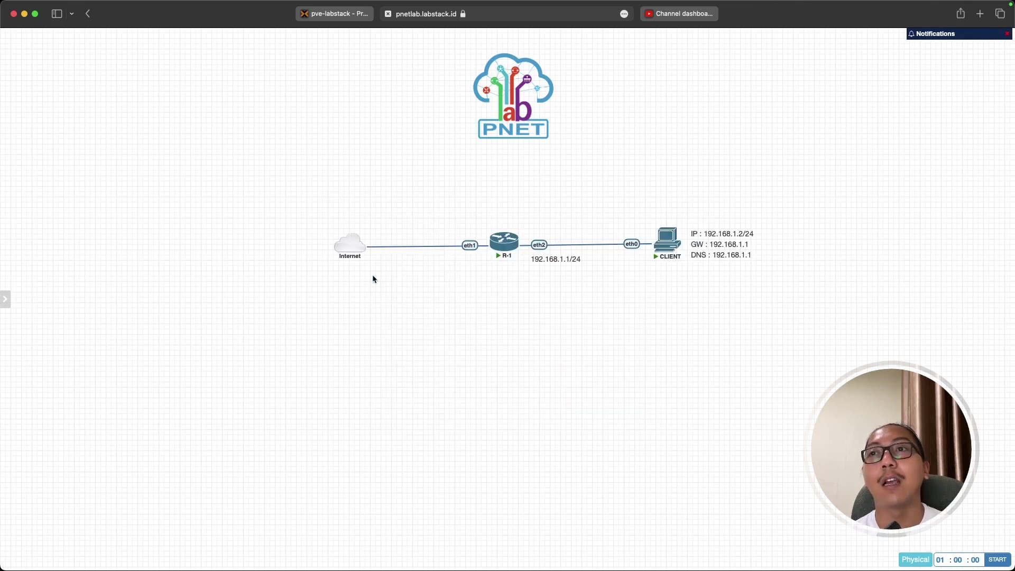
{"action": "mouse_move", "coordinate": [503, 234]}
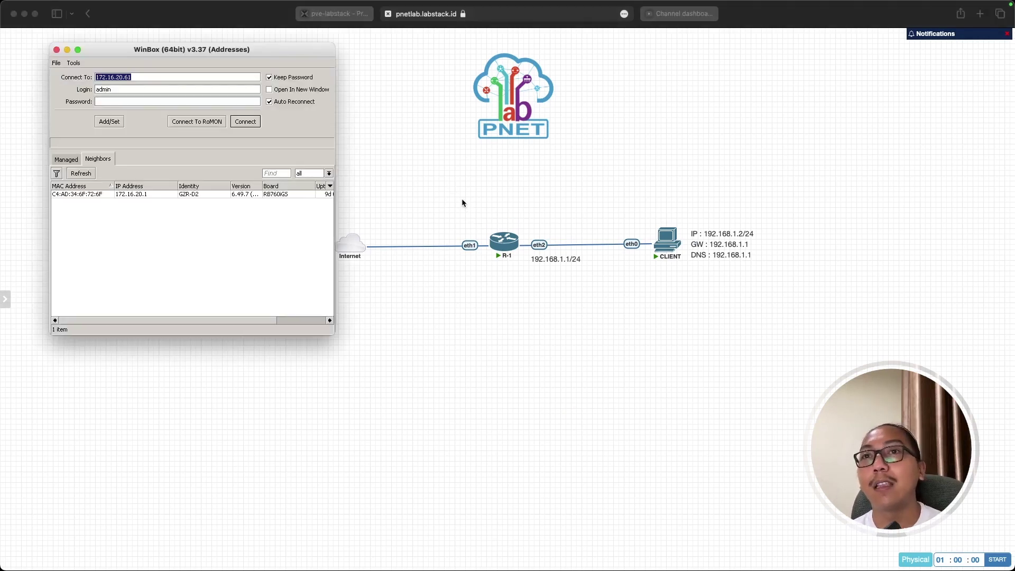
{"action": "left_click", "coordinate": [461, 203]}
{"action": "left_click_drag", "start_coordinate": [539, 301], "coordinate": [469, 220]}
{"action": "key", "text": "super+Tab"}
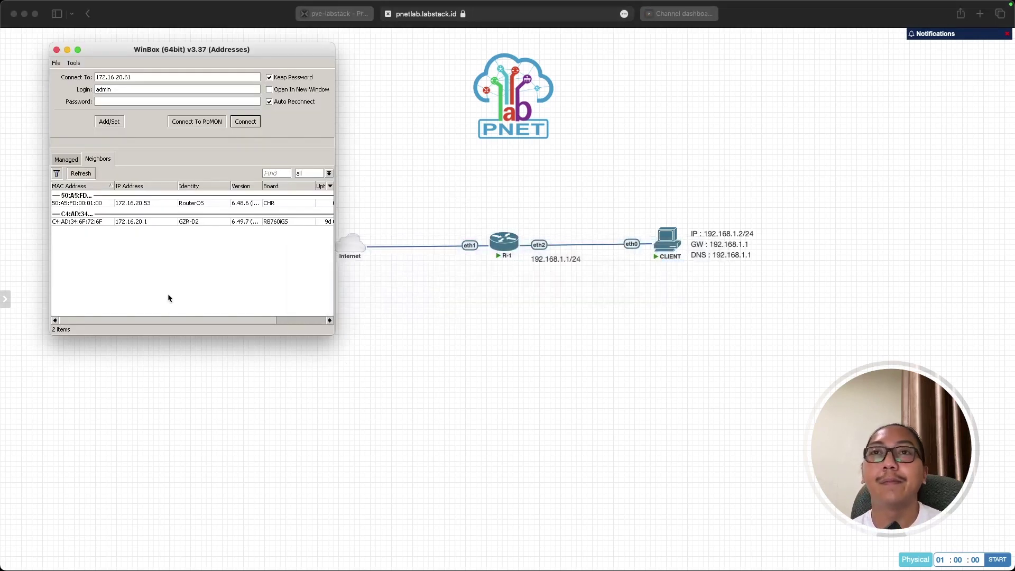
Pick the neighbour router so Connect To is set to 172.16.20.53.
{"action": "left_click", "coordinate": [92, 203]}
{"action": "left_click", "coordinate": [90, 222]}
{"action": "left_click", "coordinate": [95, 205]}
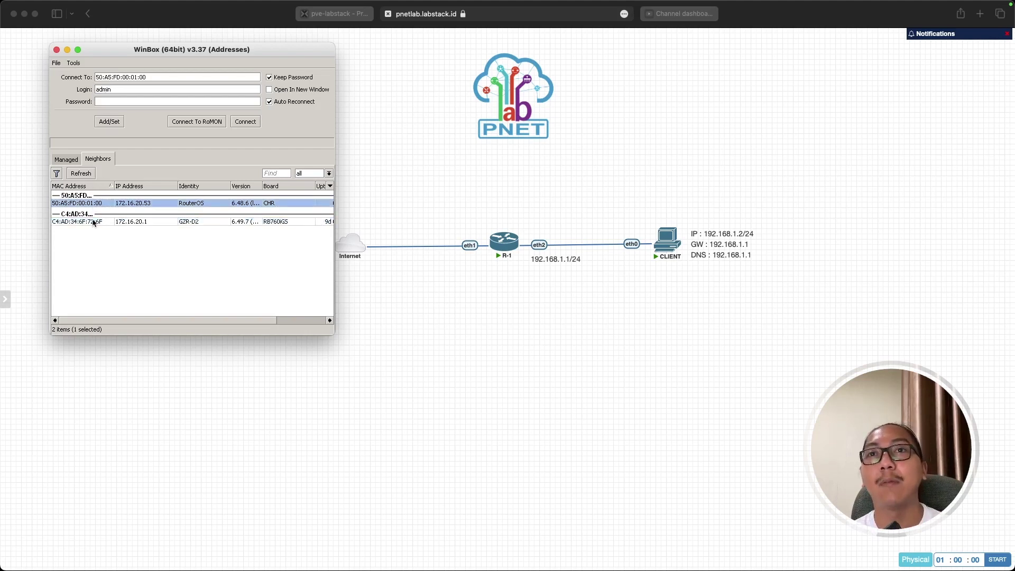
{"action": "left_click", "coordinate": [96, 223]}
{"action": "left_click", "coordinate": [97, 205]}
{"action": "left_click", "coordinate": [94, 222]}
{"action": "left_click", "coordinate": [97, 204]}
{"action": "left_click", "coordinate": [118, 233]}
{"action": "left_click", "coordinate": [105, 221]}
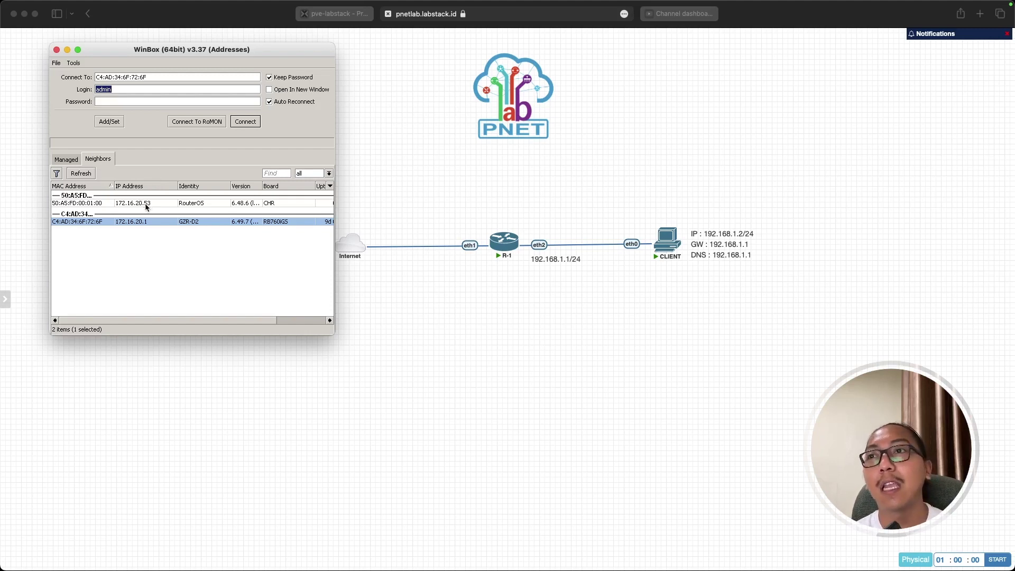
{"action": "left_click", "coordinate": [169, 243]}
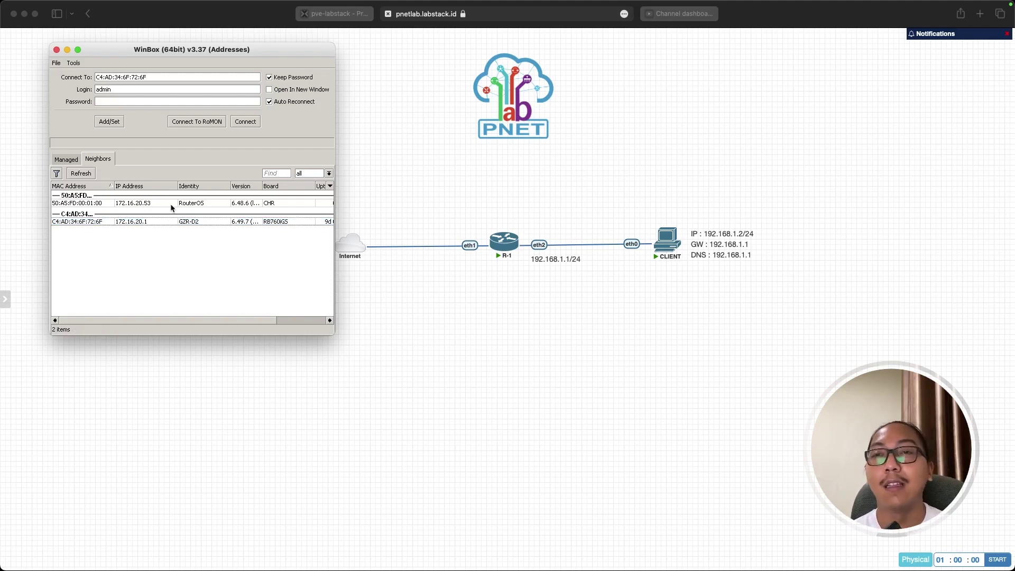
{"action": "left_click", "coordinate": [140, 223]}
{"action": "left_click", "coordinate": [140, 223]}
{"action": "left_click", "coordinate": [146, 254]}
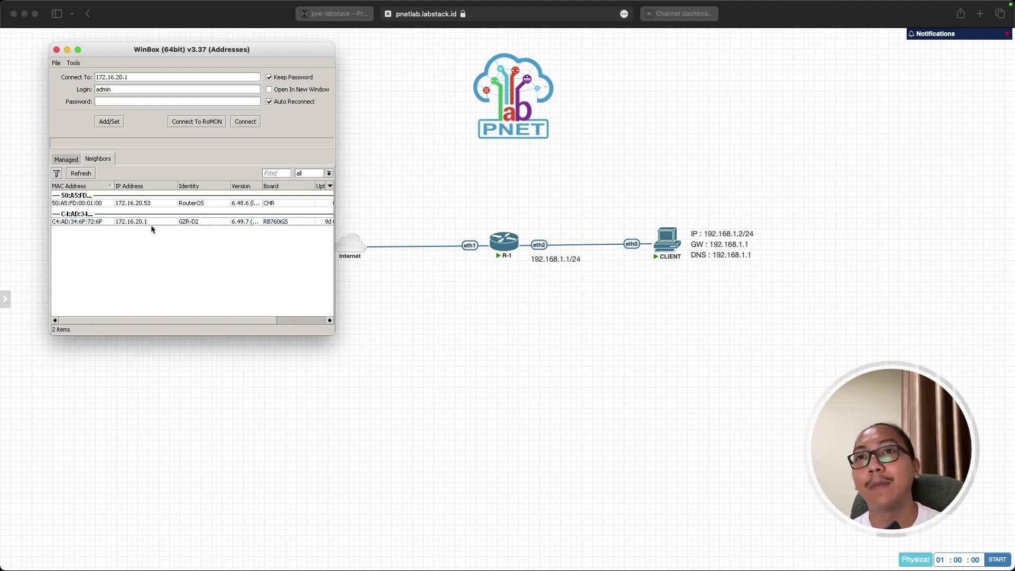
{"action": "left_click", "coordinate": [152, 222]}
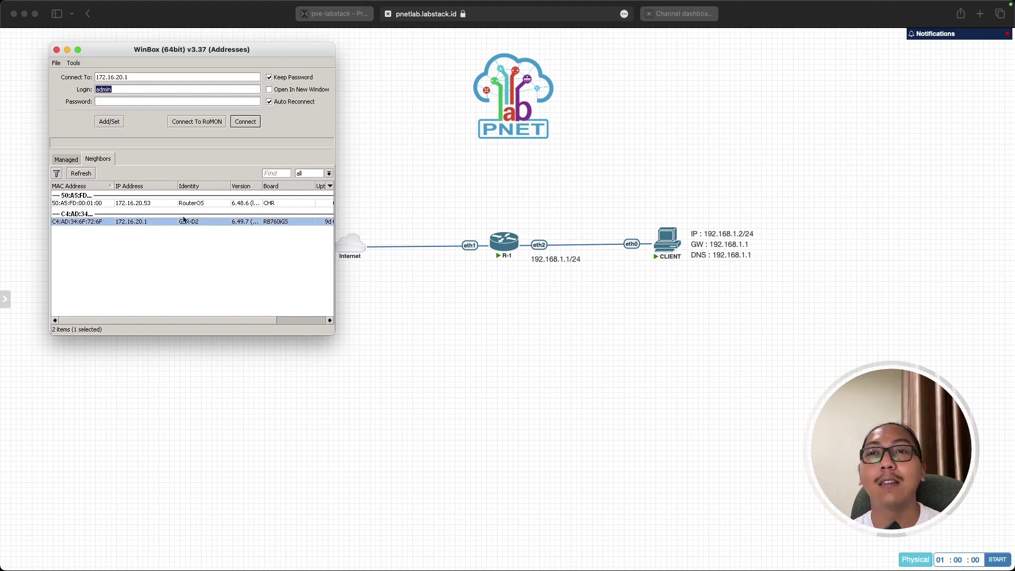
{"action": "left_click", "coordinate": [160, 204]}
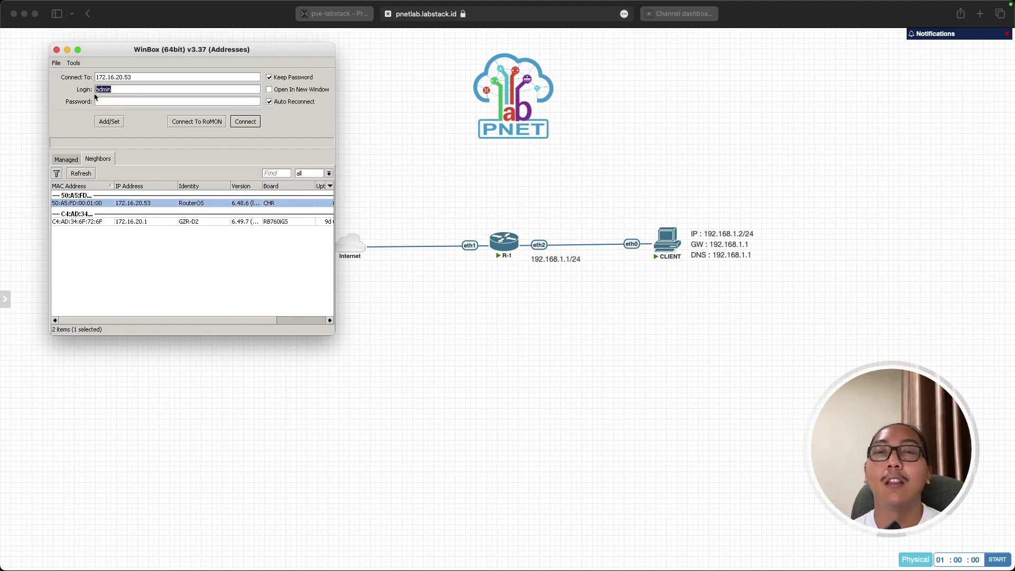
Connect as admin to 172.16.20.53, then enlarge and centre the session window.
{"action": "left_click", "coordinate": [244, 122]}
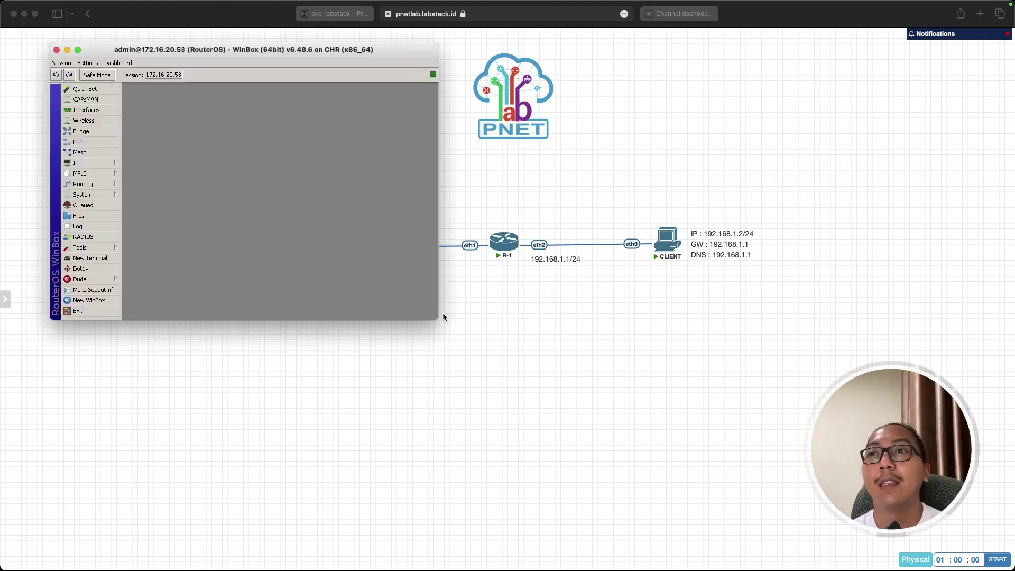
{"action": "left_click_drag", "start_coordinate": [438, 317], "coordinate": [596, 397]}
{"action": "left_click_drag", "start_coordinate": [408, 48], "coordinate": [614, 134]}
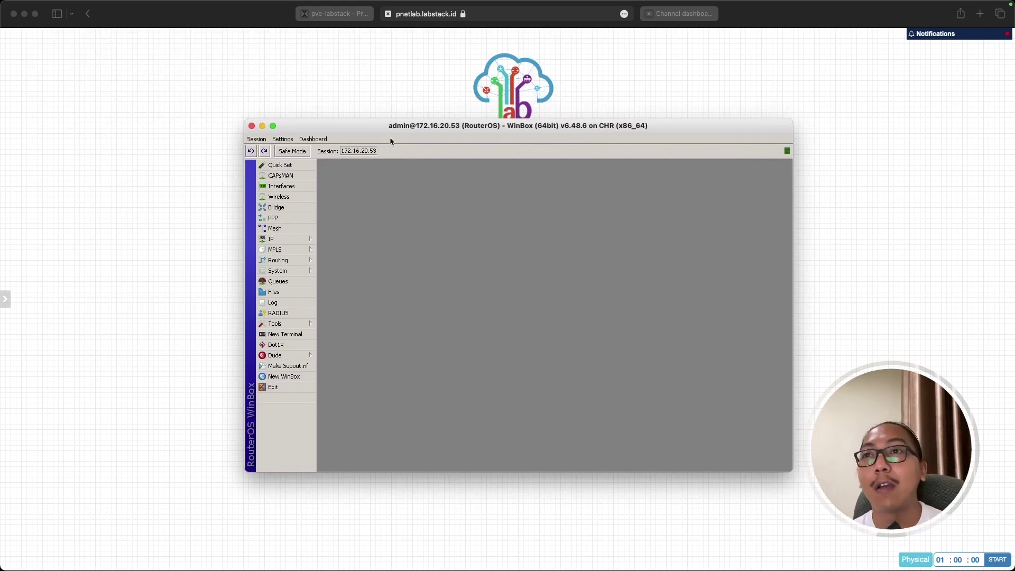
{"action": "left_click_drag", "start_coordinate": [368, 125], "coordinate": [369, 104]}
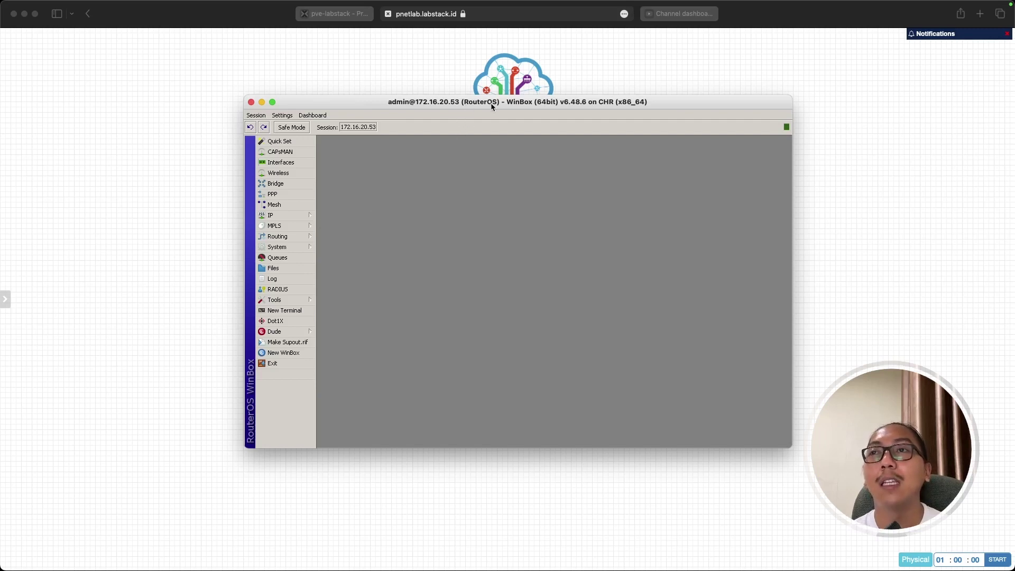
Change the router identity from RouterOS to Router-Demo in System > Identity.
{"action": "left_click", "coordinate": [300, 247]}
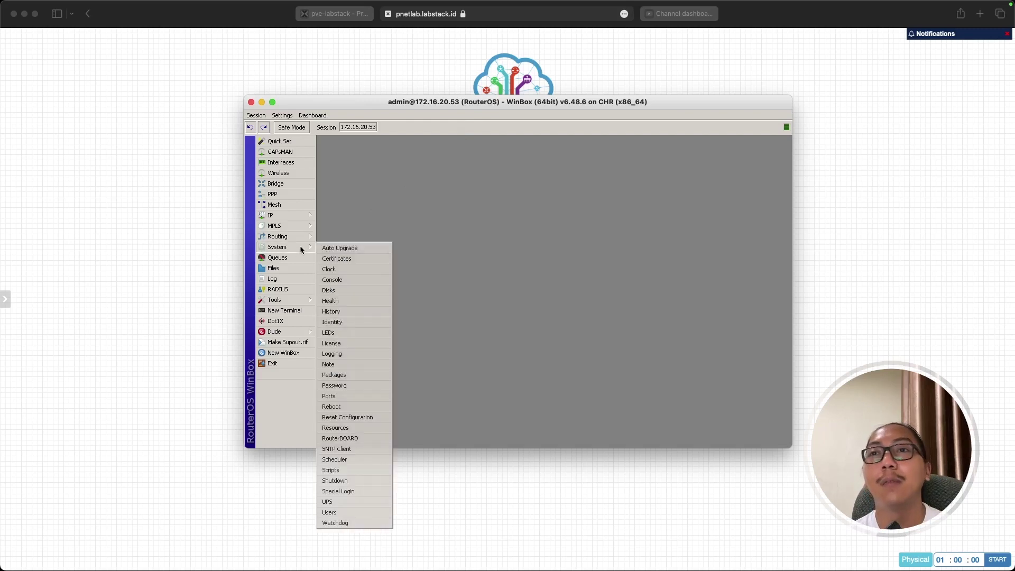
{"action": "left_click", "coordinate": [360, 321]}
{"action": "left_click", "coordinate": [547, 281]}
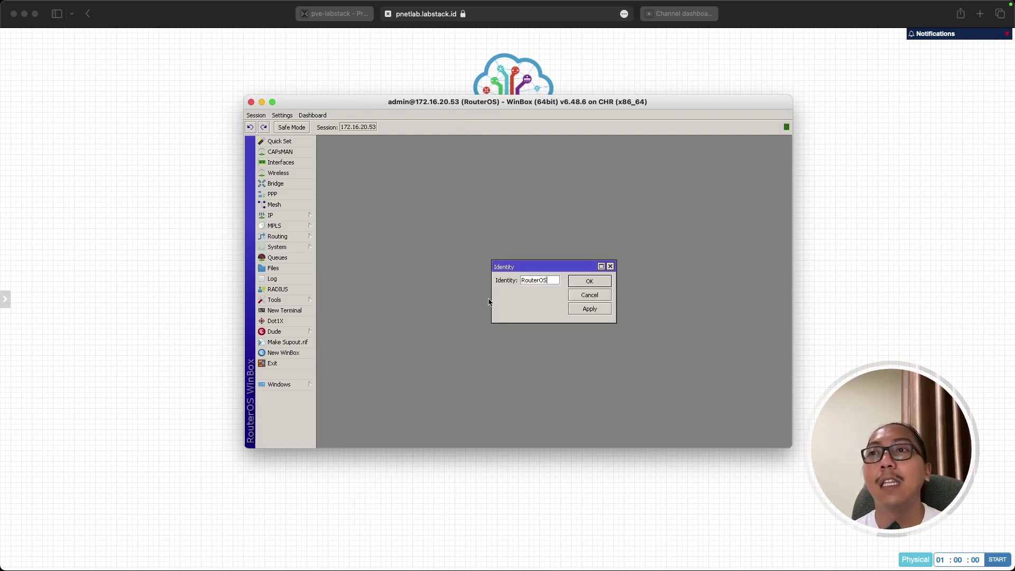
{"action": "left_click_drag", "start_coordinate": [491, 298], "coordinate": [466, 299]}
{"action": "left_click_drag", "start_coordinate": [531, 269], "coordinate": [489, 250]}
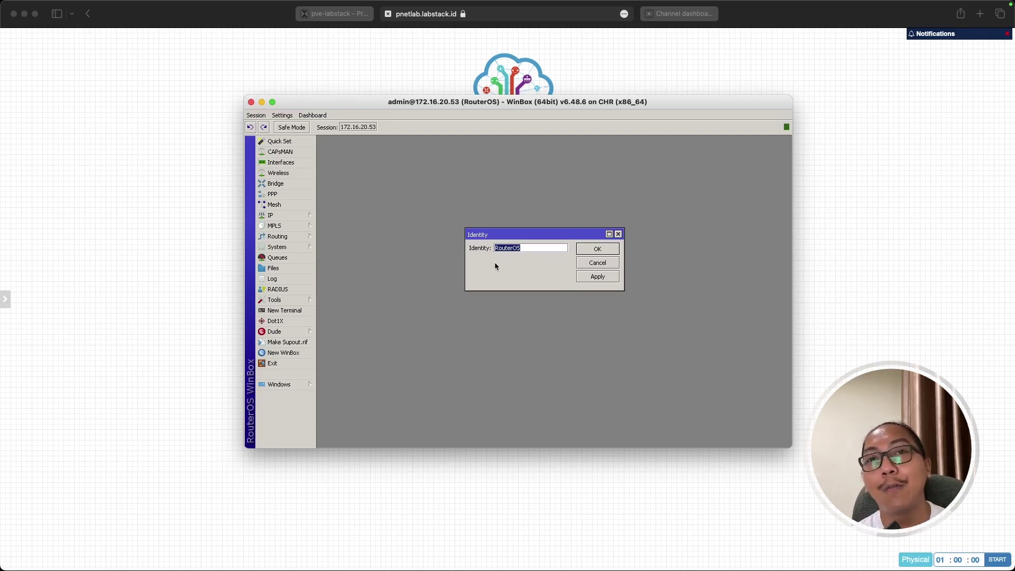
{"action": "left_click_drag", "start_coordinate": [531, 248], "coordinate": [496, 248]}
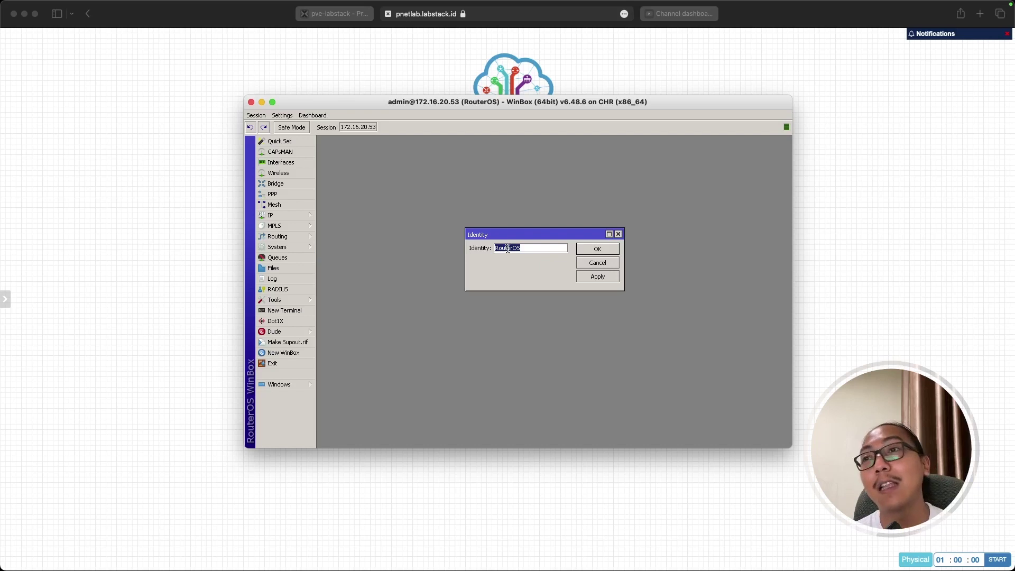
{"action": "left_click", "coordinate": [508, 248]}
{"action": "left_click_drag", "start_coordinate": [529, 248], "coordinate": [485, 248]}
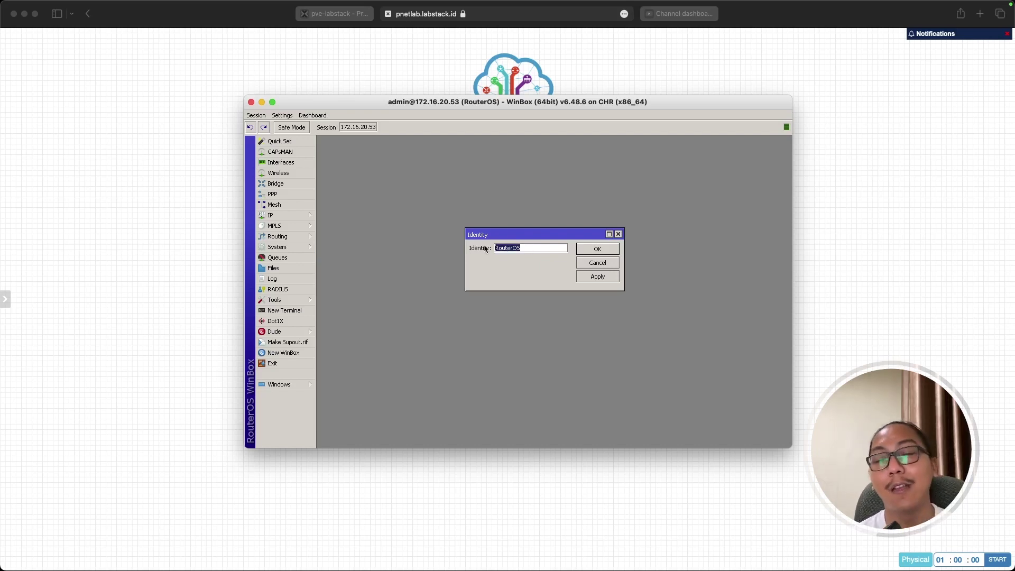
{"action": "type", "text": "D"}
{"action": "type", "text": "Route"}
{"action": "type", "text": "r-Demo"}
{"action": "left_click", "coordinate": [598, 277]}
{"action": "left_click", "coordinate": [590, 248]}
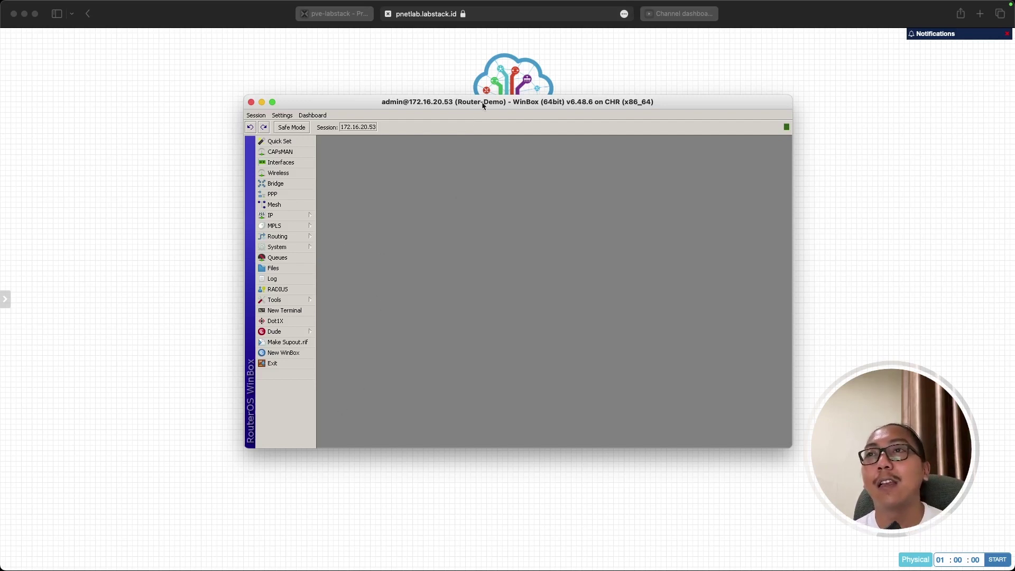
Bring the PNETLab topology back in front and clear the canvas selection.
{"action": "left_click", "coordinate": [503, 495]}
{"action": "left_click_drag", "start_coordinate": [445, 192], "coordinate": [582, 307]}
{"action": "left_click", "coordinate": [467, 220]}
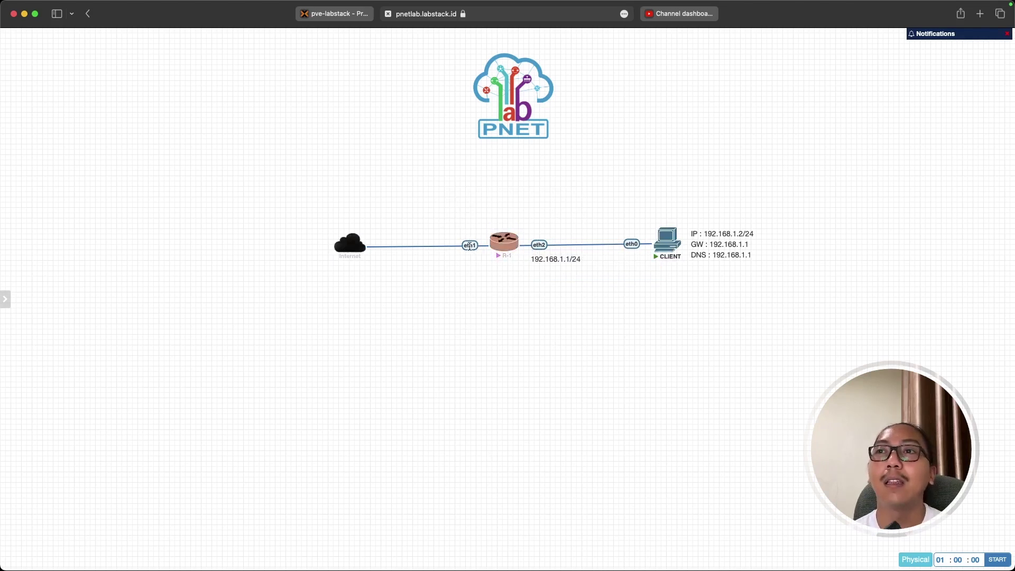
Bring the Router-Demo Winbox session for 172.16.20.53 back in front and nudge it up.
{"action": "mouse_move", "coordinate": [353, 250]}
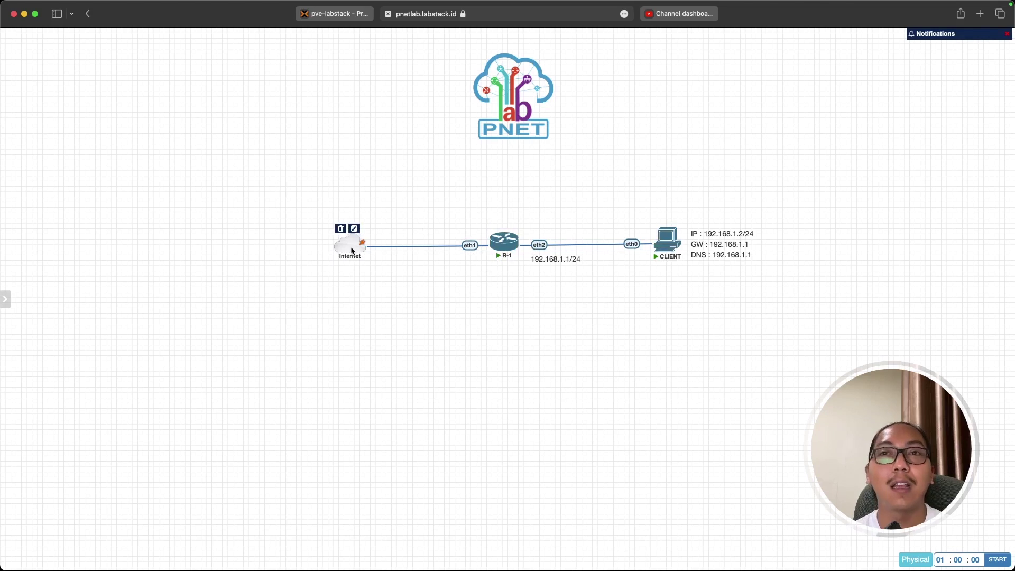
{"action": "mouse_move", "coordinate": [663, 242]}
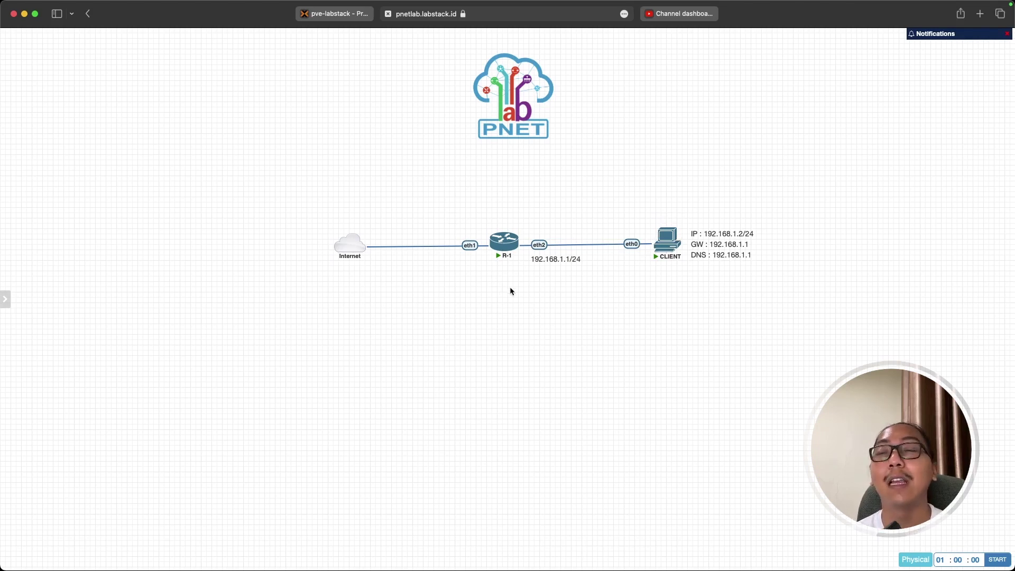
{"action": "key", "text": "super+Tab"}
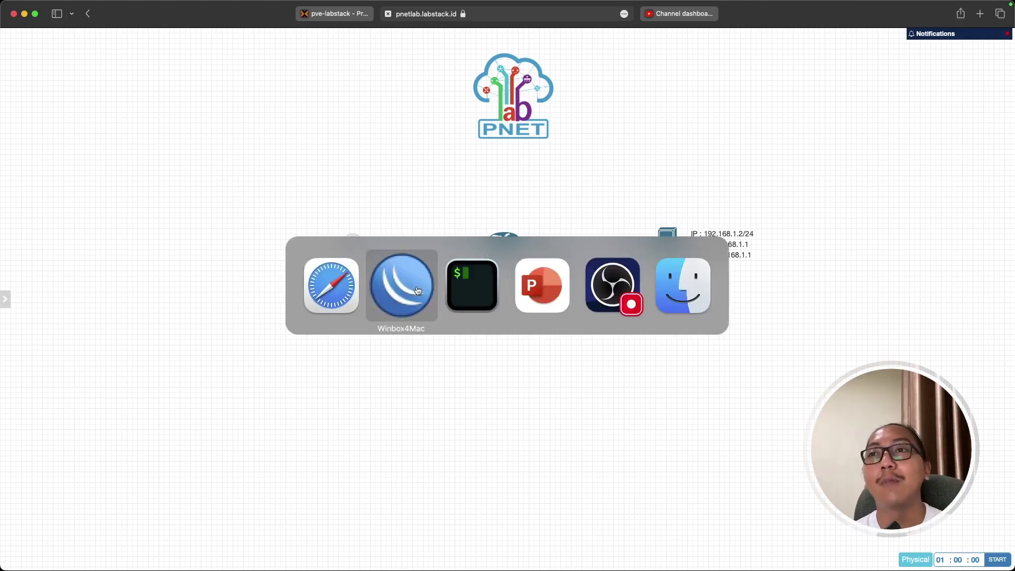
{"action": "left_click", "coordinate": [417, 290]}
{"action": "left_click_drag", "start_coordinate": [338, 105], "coordinate": [341, 99]}
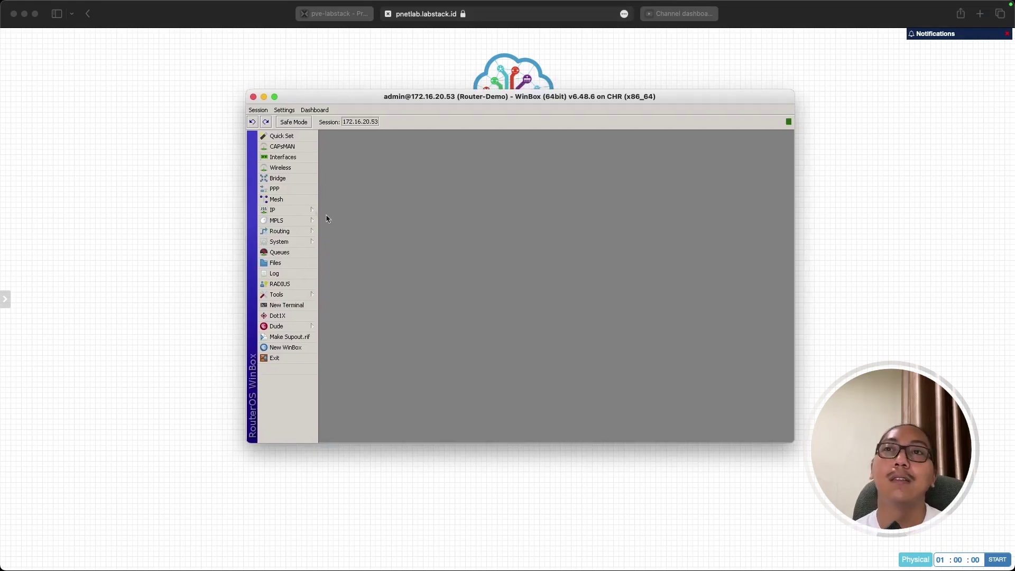
{"action": "left_click", "coordinate": [301, 210]}
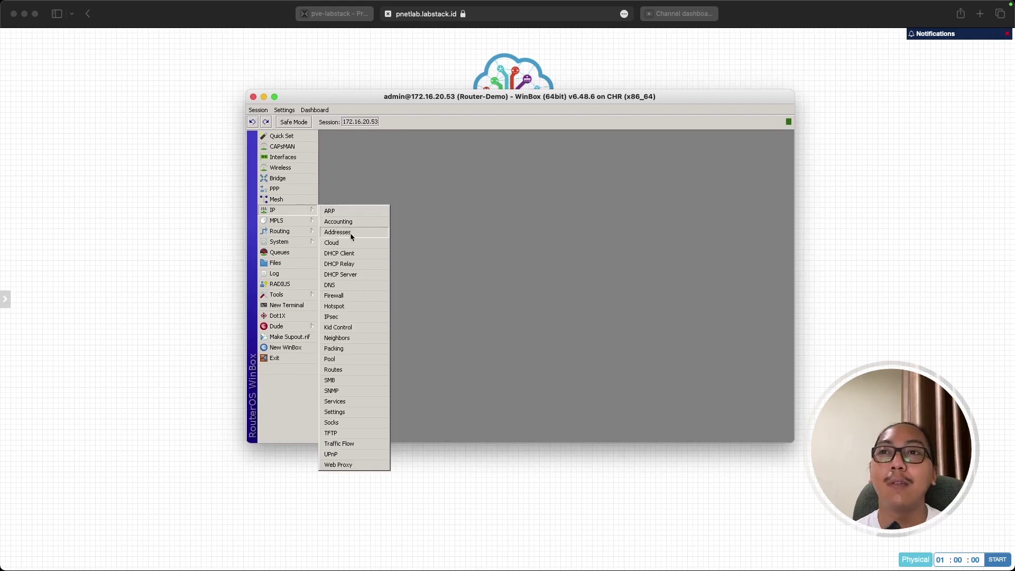
{"action": "left_click", "coordinate": [352, 234]}
{"action": "left_click_drag", "start_coordinate": [520, 203], "coordinate": [387, 151]}
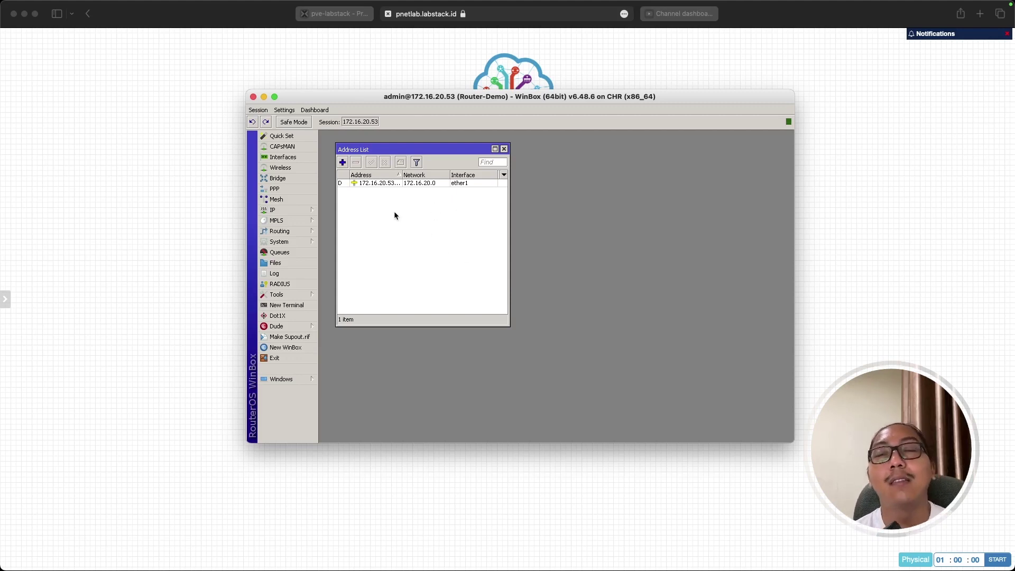
{"action": "left_click", "coordinate": [391, 183]}
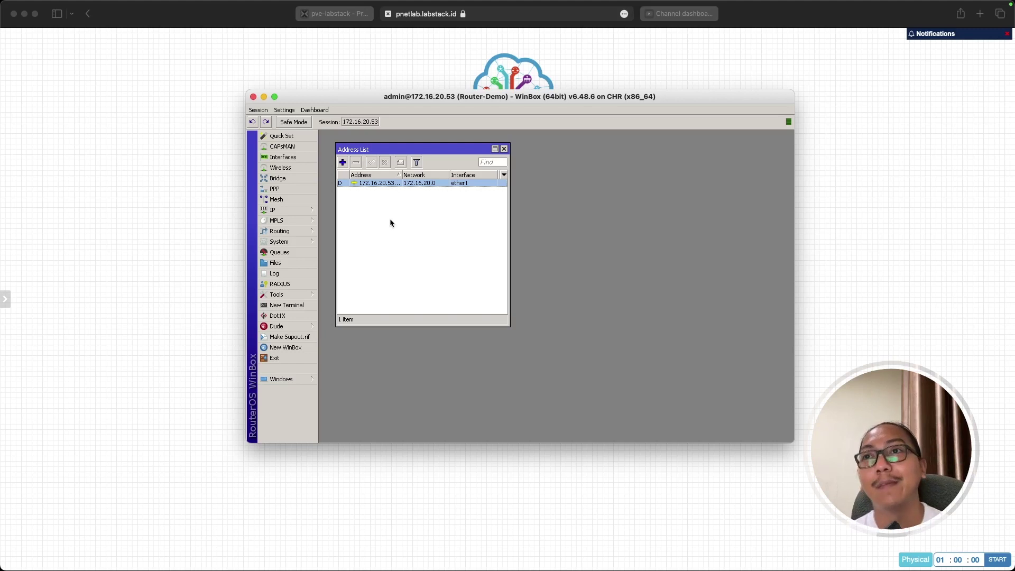
{"action": "left_click", "coordinate": [389, 218]}
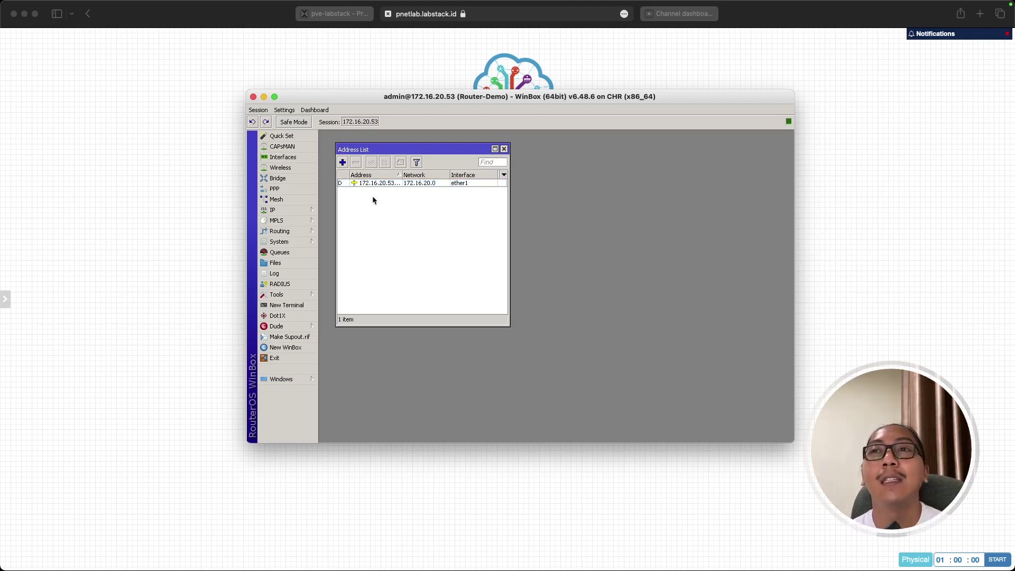
{"action": "left_click", "coordinate": [186, 347]}
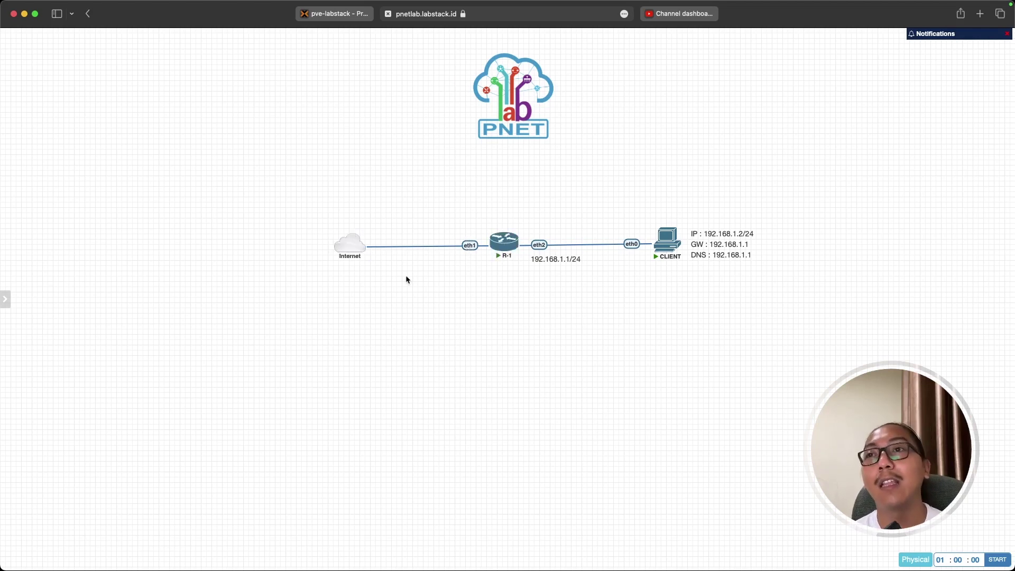
{"action": "key", "text": "super+Tab"}
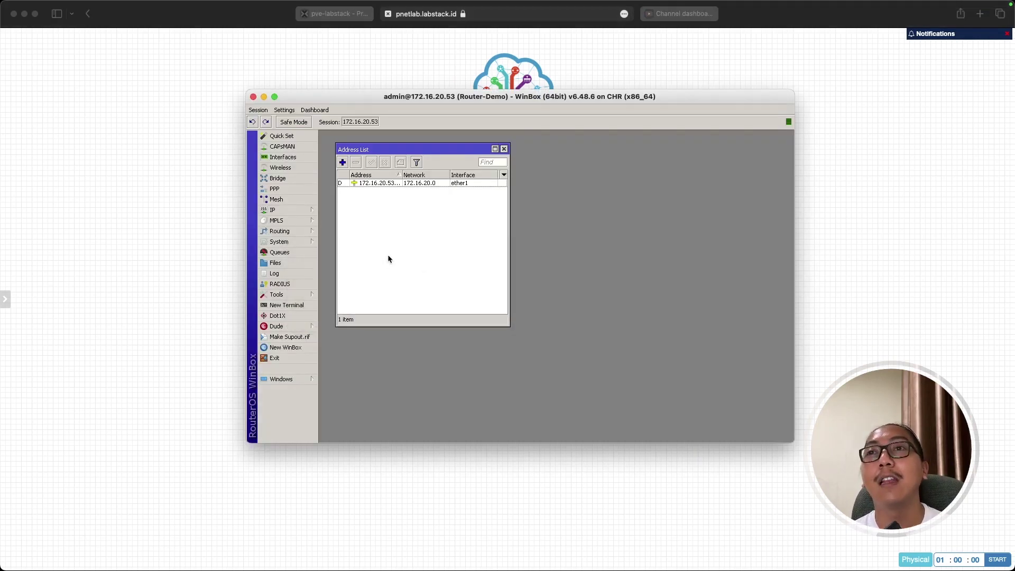
Open IP > DHCP Client beside the Address List, showing ether1's bound lease.
{"action": "left_click", "coordinate": [311, 217]}
{"action": "left_click", "coordinate": [339, 254]}
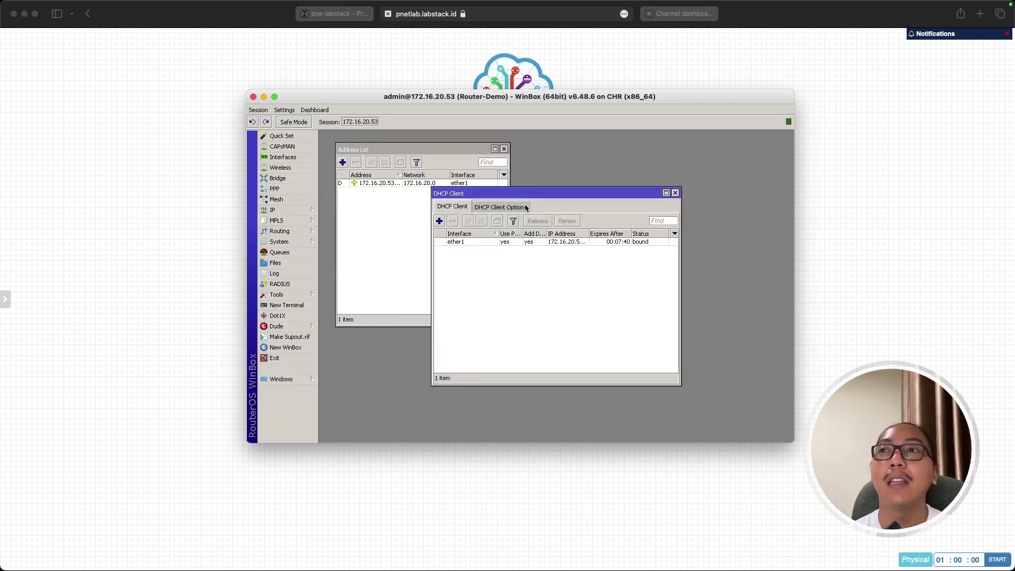
{"action": "left_click_drag", "start_coordinate": [537, 187], "coordinate": [618, 144]}
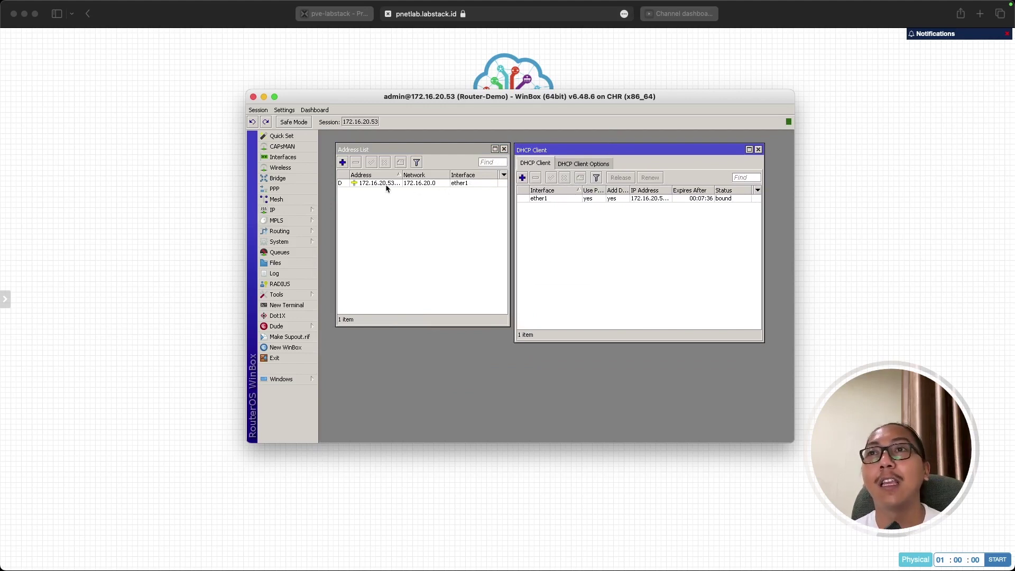
{"action": "mouse_move", "coordinate": [381, 187]}
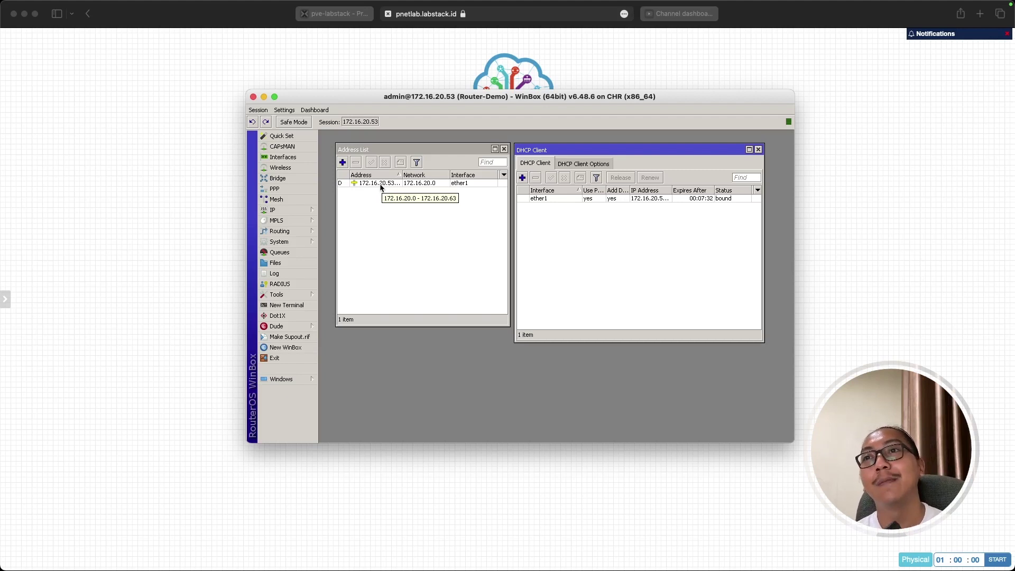
{"action": "left_click", "coordinate": [379, 231]}
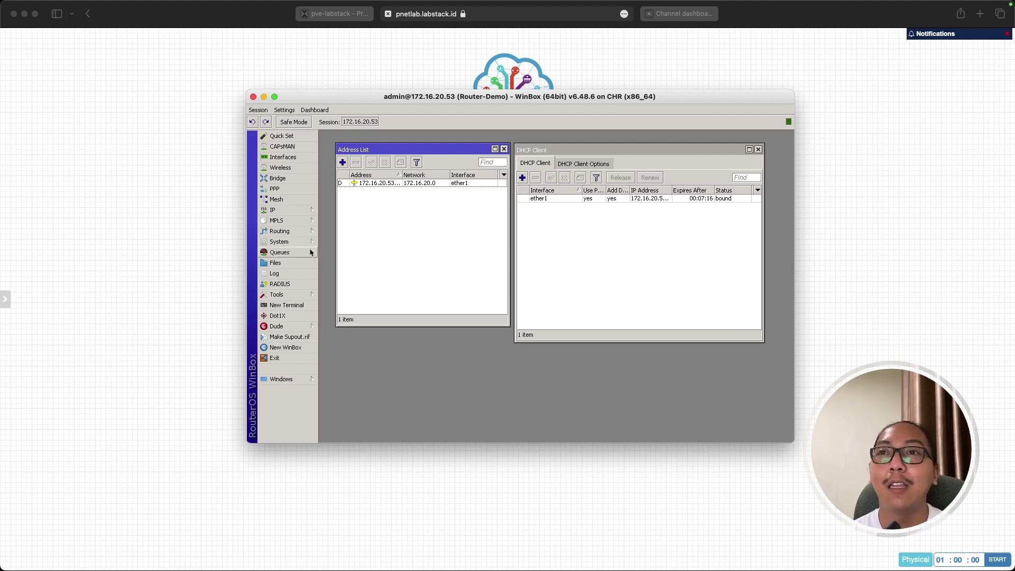
From a new router terminal, ping 8.8.8.8 and stop it after four replies.
{"action": "left_click", "coordinate": [300, 309]}
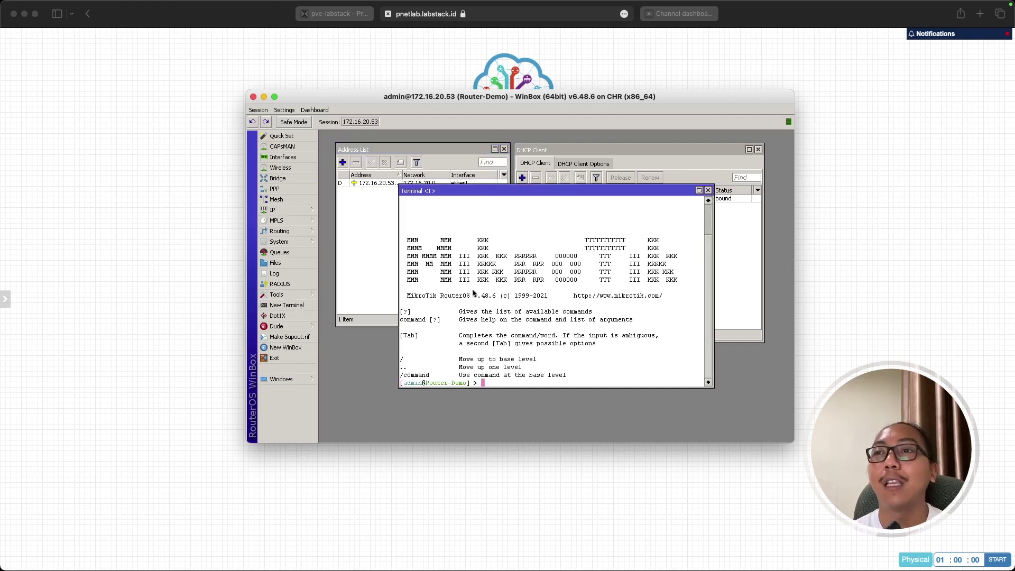
{"action": "type", "text": "ping "}
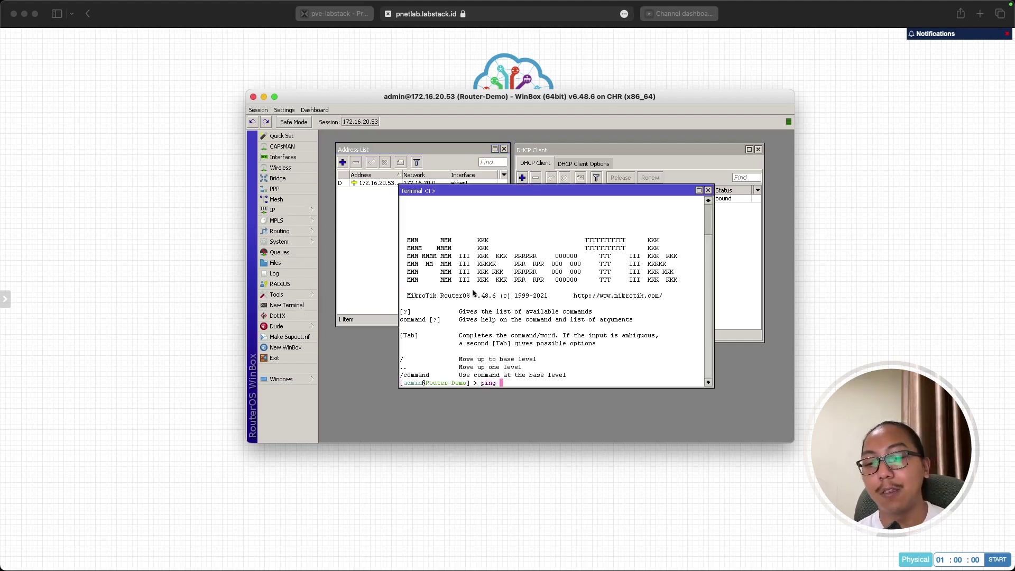
{"action": "type", "text": "8.8.8"}
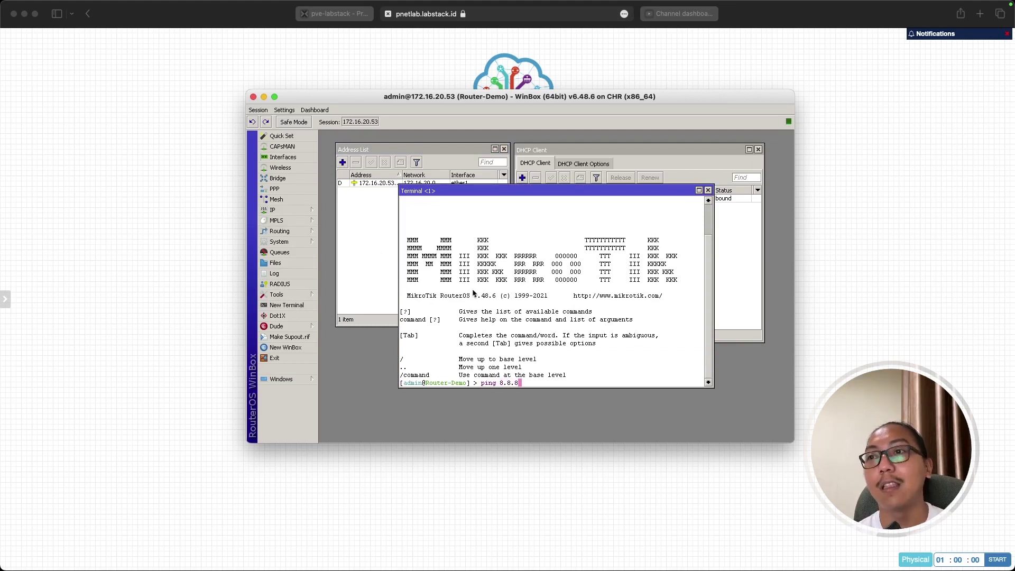
{"action": "type", "text": ".8"}
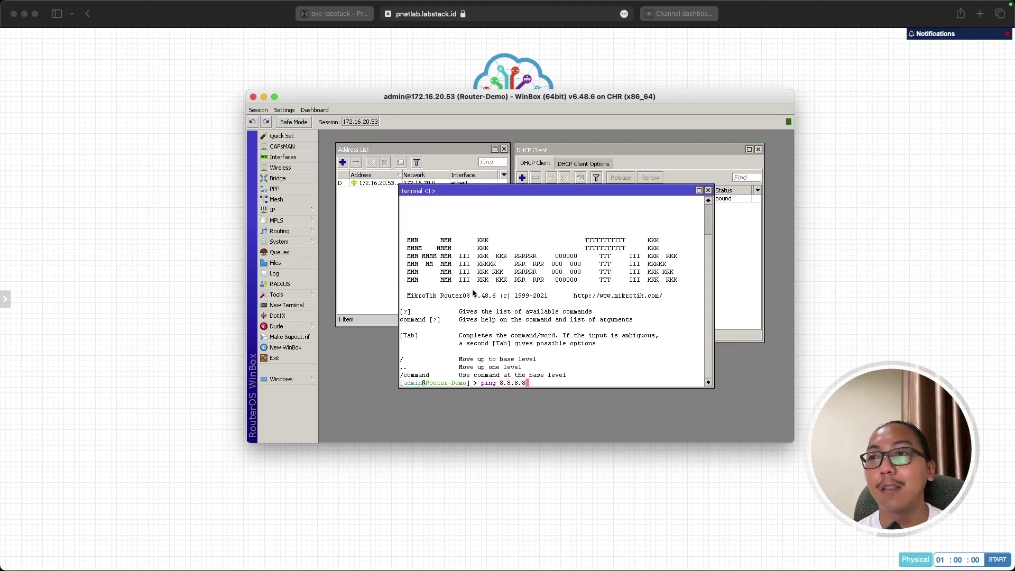
{"action": "key", "text": "Return"}
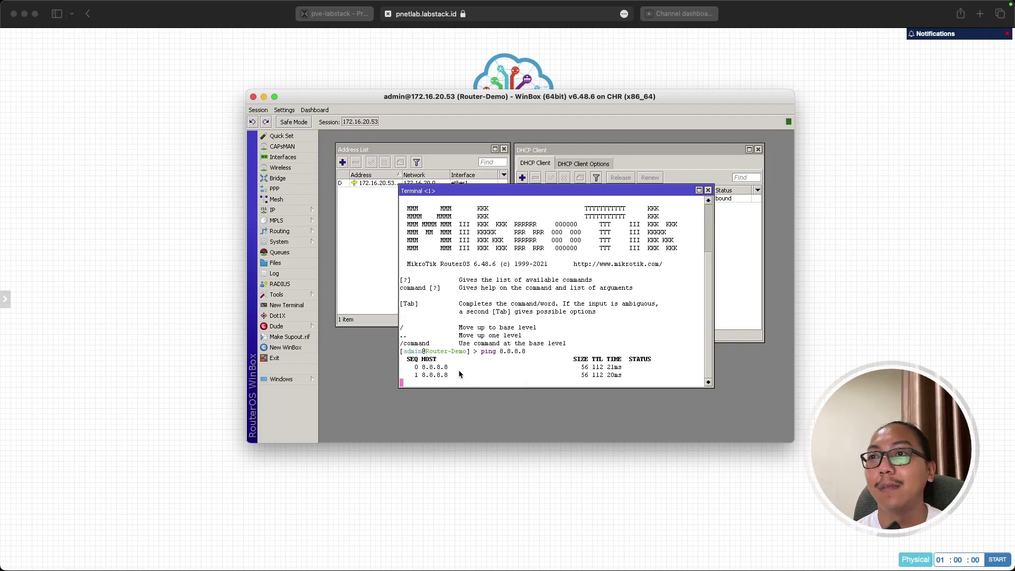
{"action": "key", "text": "ctrl+c"}
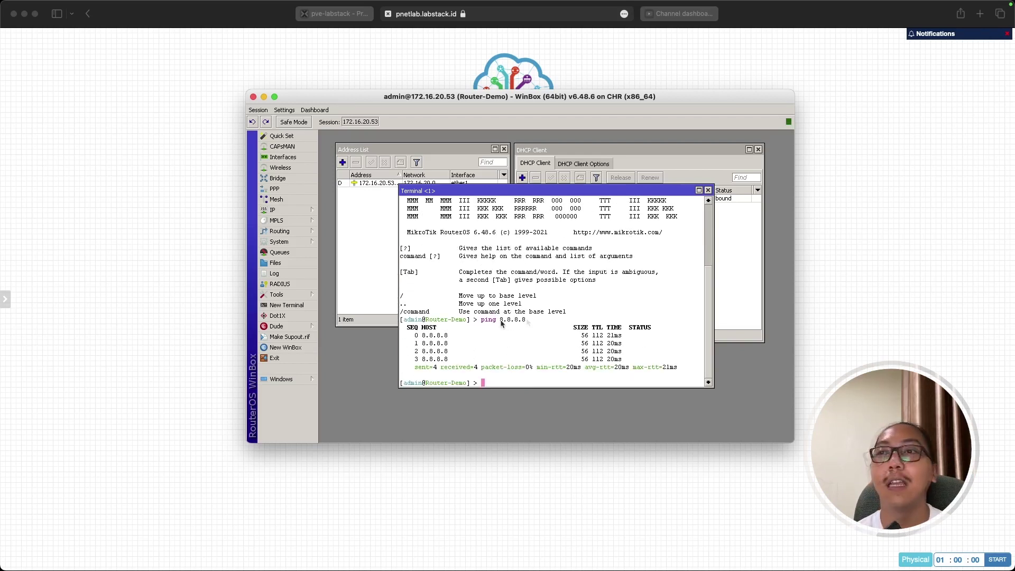
Ping google.com from the router, then close the terminal.
{"action": "type", "text": "ping goog"}
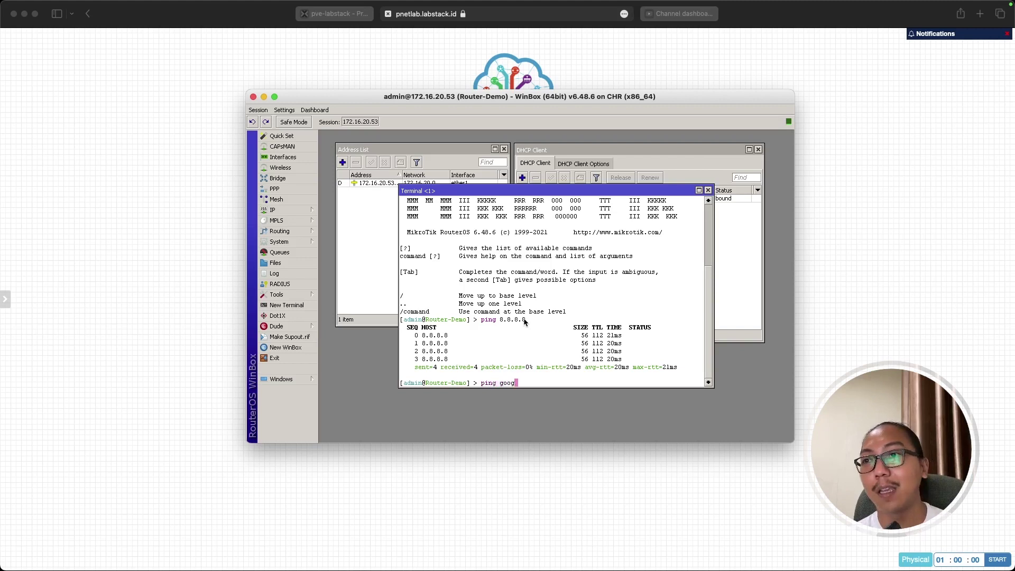
{"action": "type", "text": "le.com"}
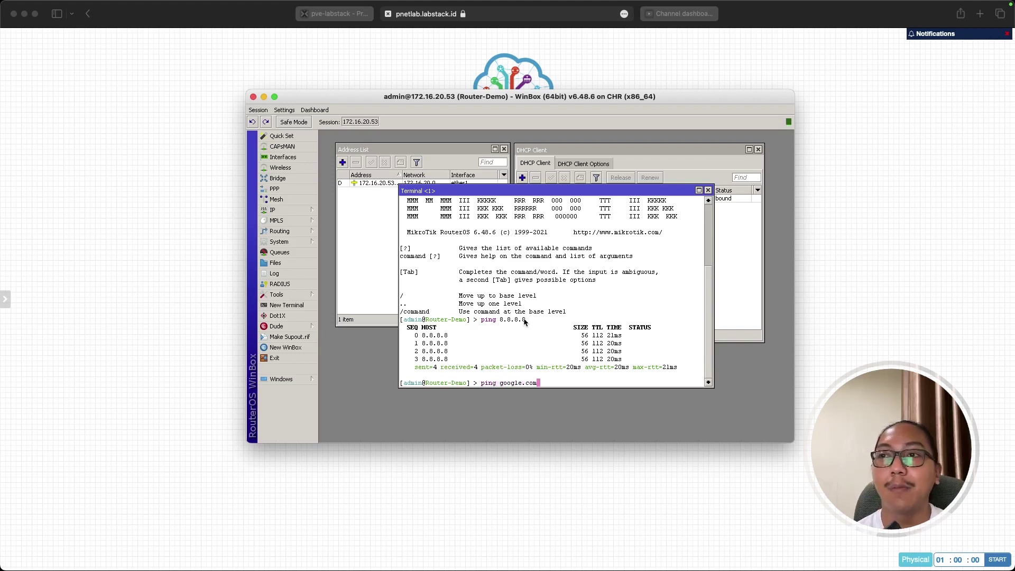
{"action": "key", "text": "Return"}
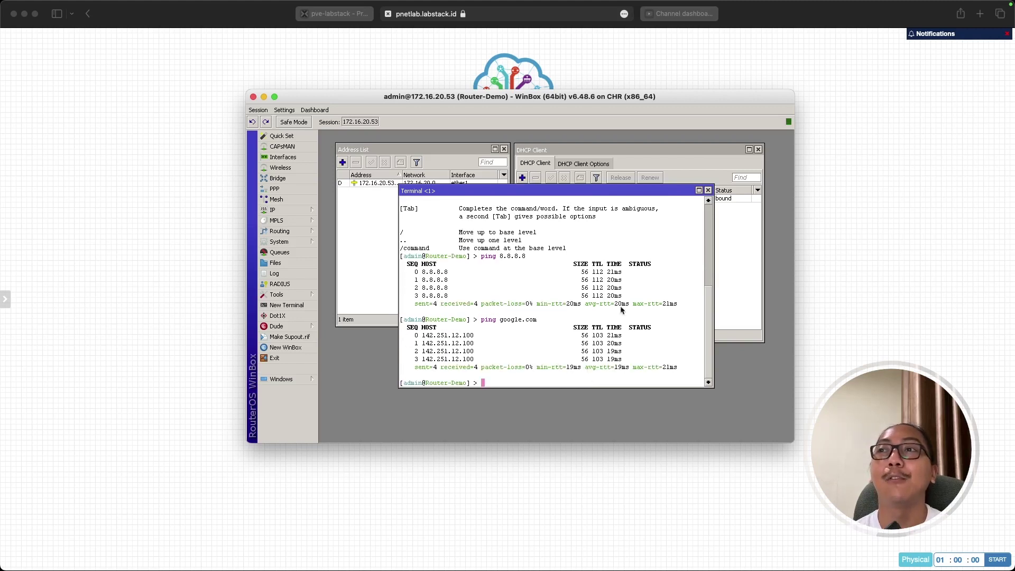
{"action": "left_click", "coordinate": [708, 190]}
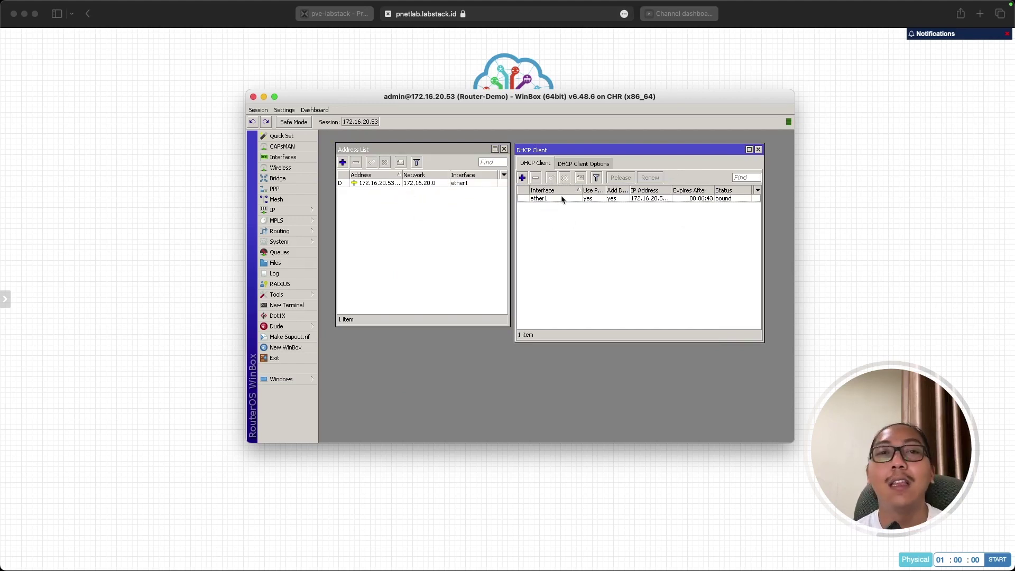
Close the DHCP Client list, review the PNETLab topology, and return to the router session.
{"action": "left_click", "coordinate": [758, 150]}
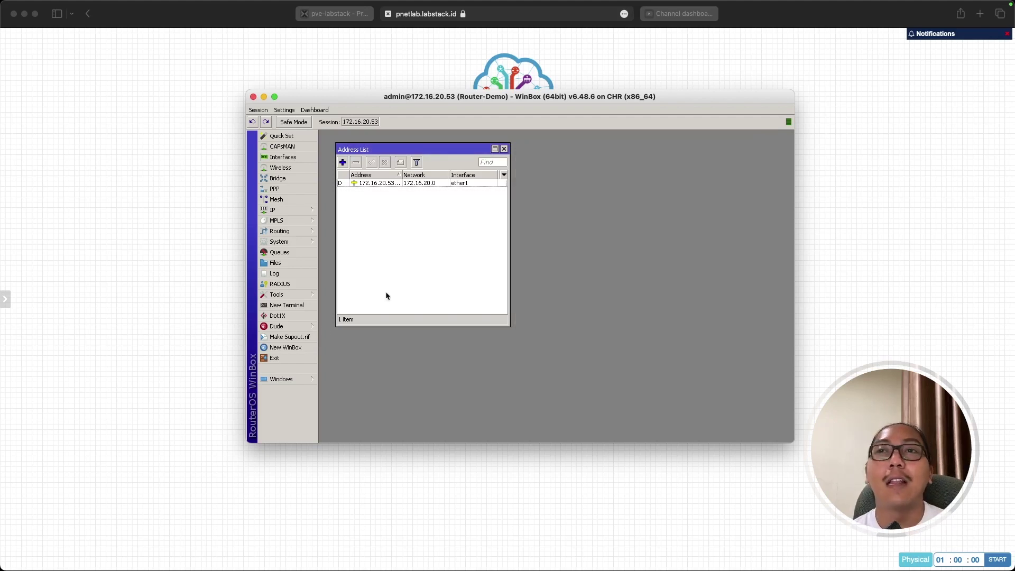
{"action": "left_click", "coordinate": [224, 472]}
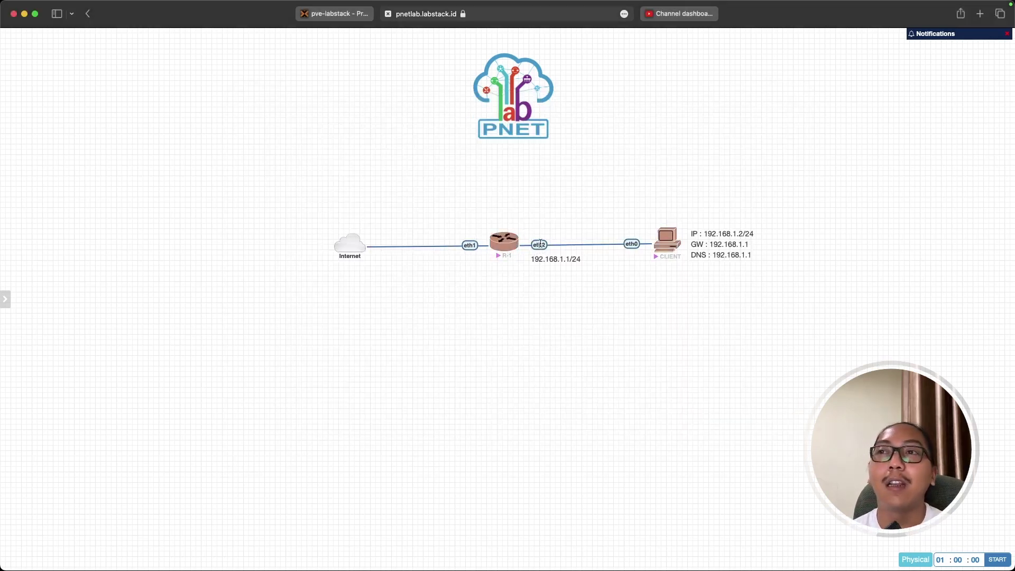
{"action": "mouse_move", "coordinate": [665, 236]}
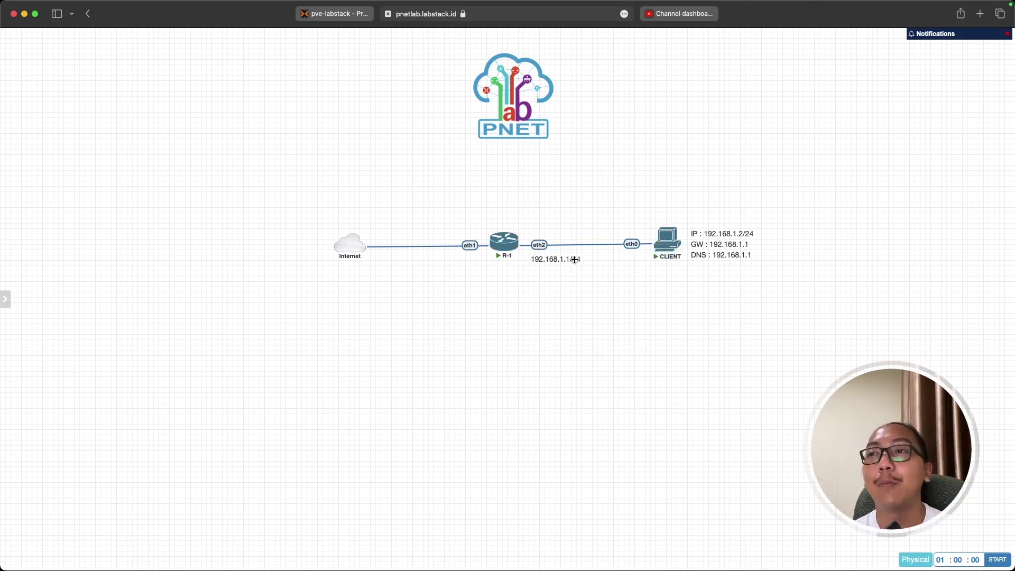
{"action": "key", "text": "super+Tab"}
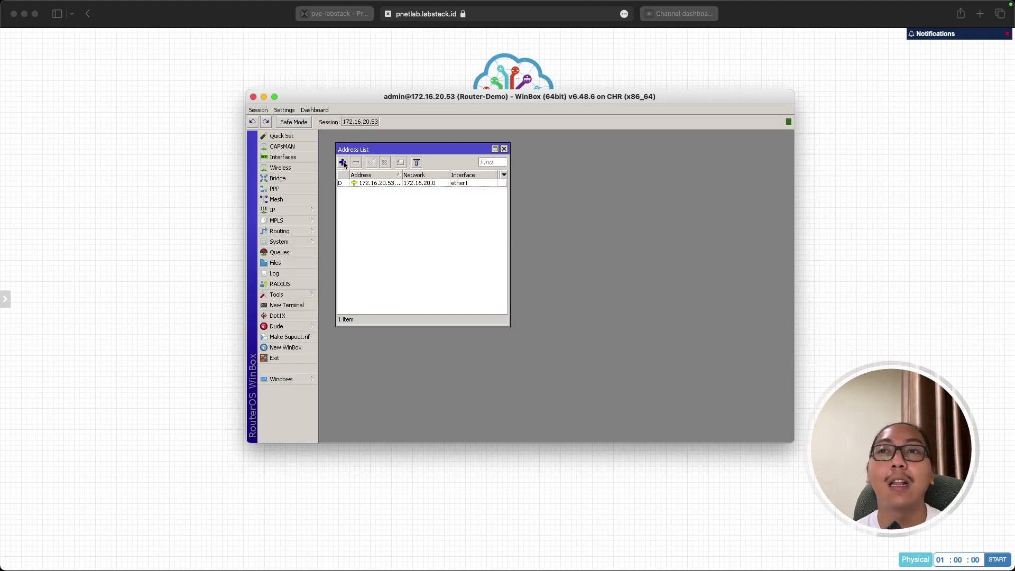
Add the address 192.168.1.1/24 on interface ether2 to the router's Address List.
{"action": "left_click", "coordinate": [342, 163]}
{"action": "left_click", "coordinate": [544, 242]}
{"action": "left_click_drag", "start_coordinate": [545, 242], "coordinate": [512, 244]}
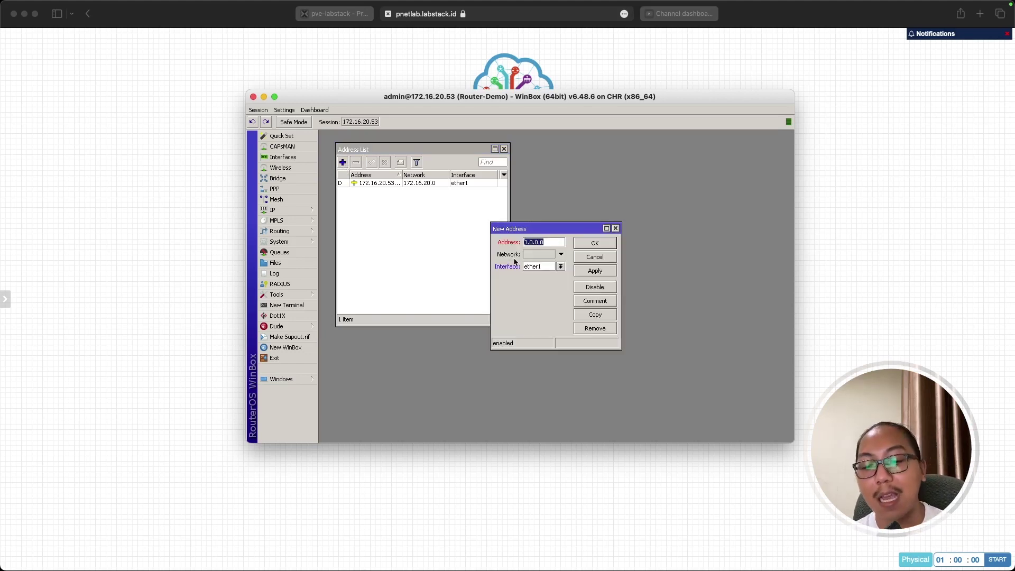
{"action": "type", "text": "192.16"}
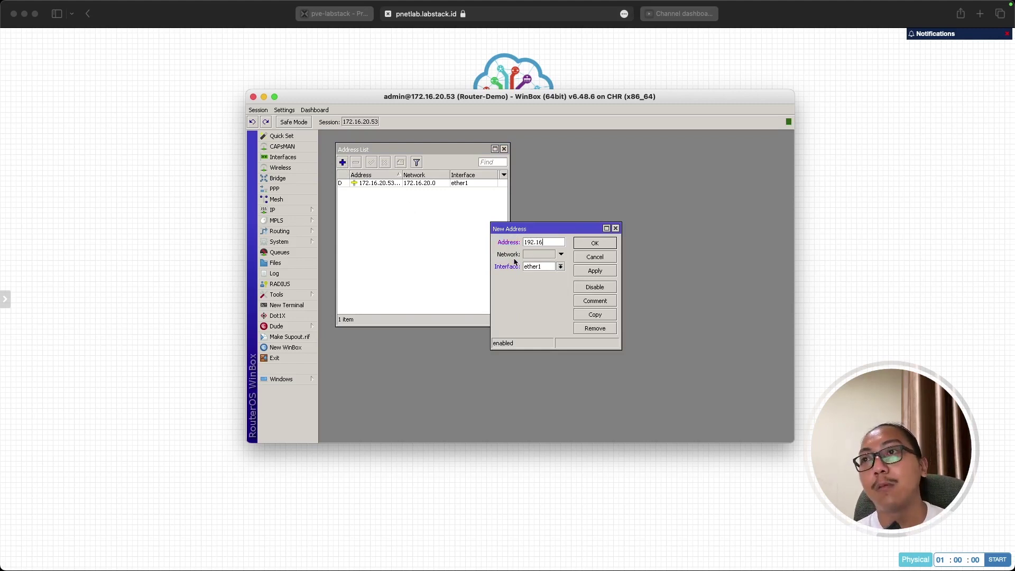
{"action": "type", "text": "8.1.1/24"}
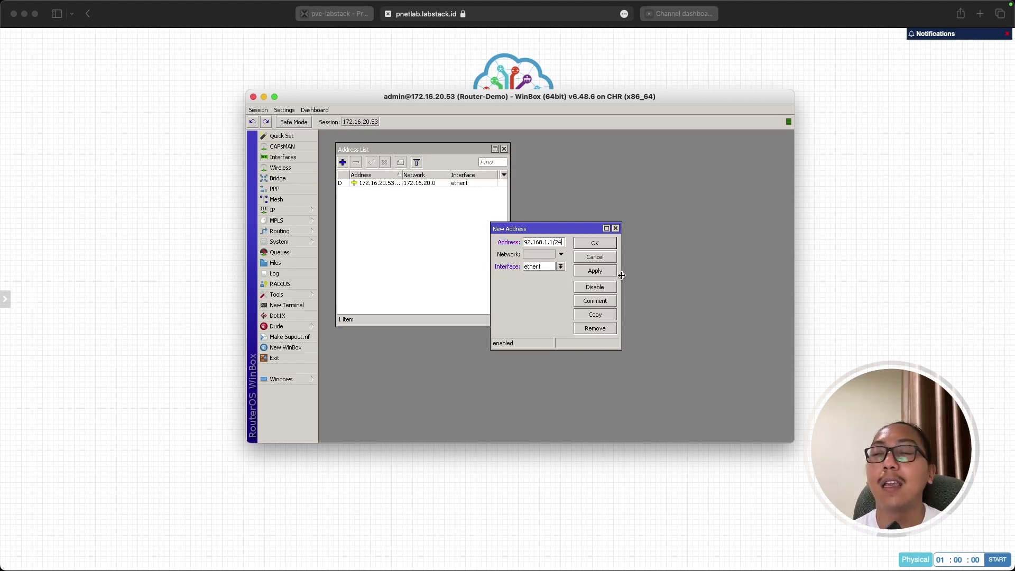
{"action": "left_click_drag", "start_coordinate": [623, 279], "coordinate": [645, 279]}
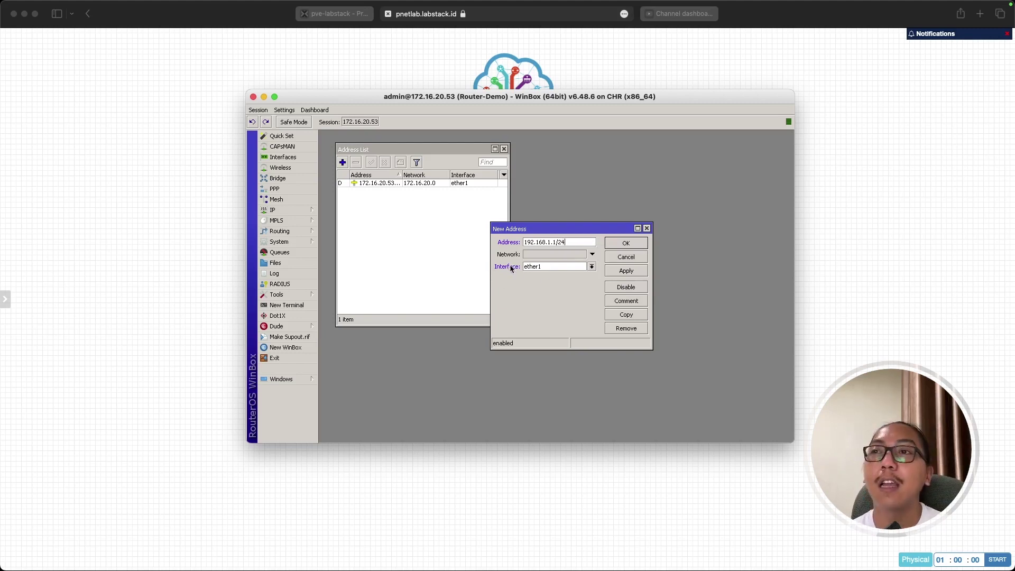
{"action": "left_click", "coordinate": [592, 267]}
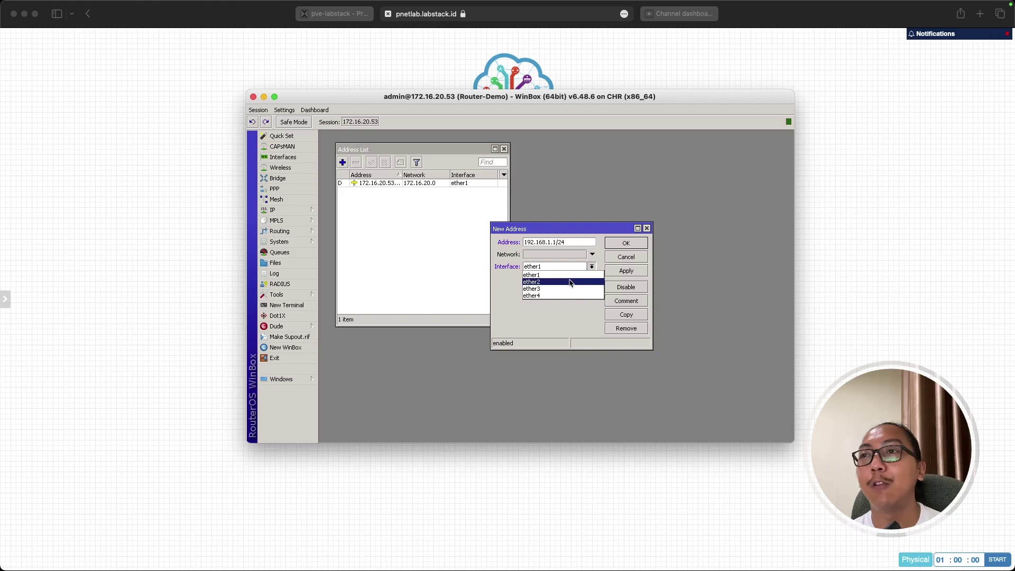
{"action": "left_click", "coordinate": [550, 283]}
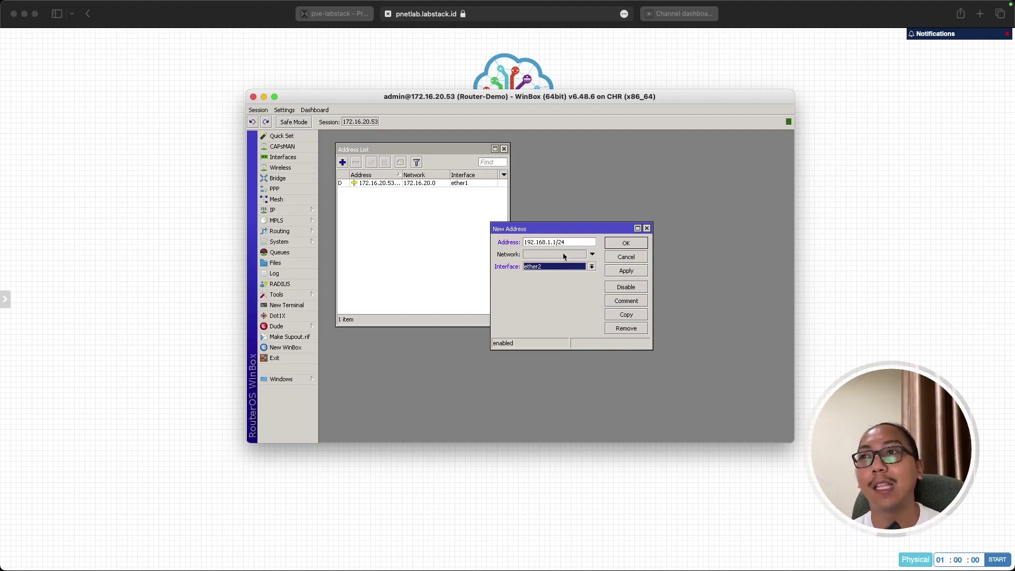
{"action": "left_click", "coordinate": [632, 271]}
{"action": "left_click", "coordinate": [629, 243]}
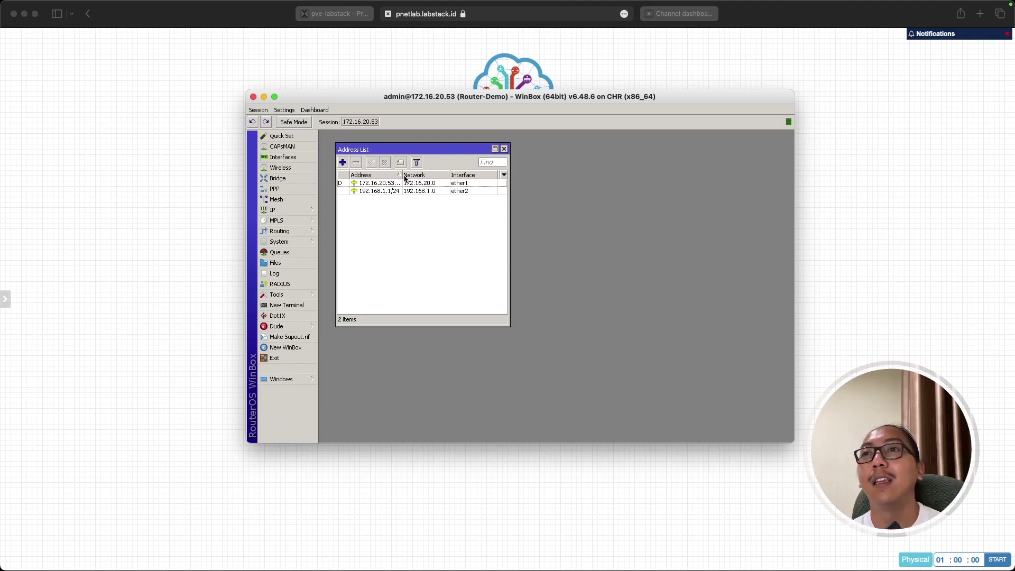
{"action": "left_click_drag", "start_coordinate": [403, 175], "coordinate": [411, 175]}
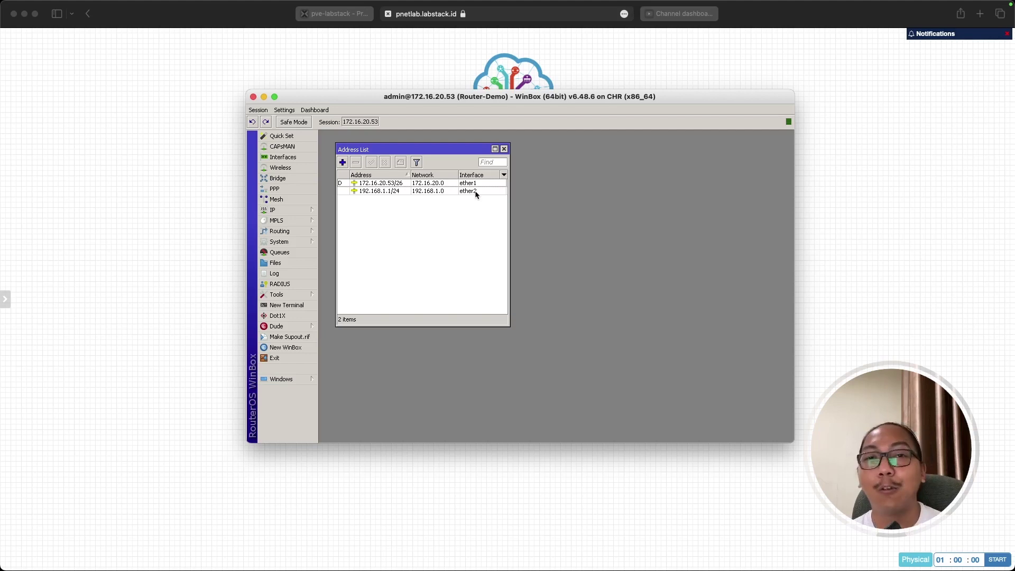
{"action": "left_click", "coordinate": [453, 477]}
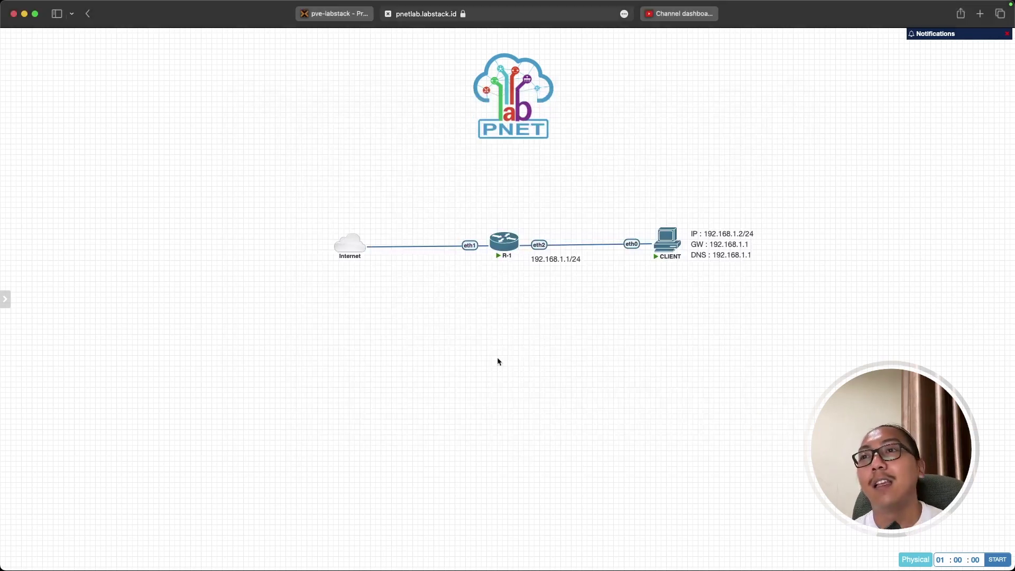
{"action": "left_click_drag", "start_coordinate": [642, 185], "coordinate": [789, 301]}
{"action": "left_click", "coordinate": [759, 315]}
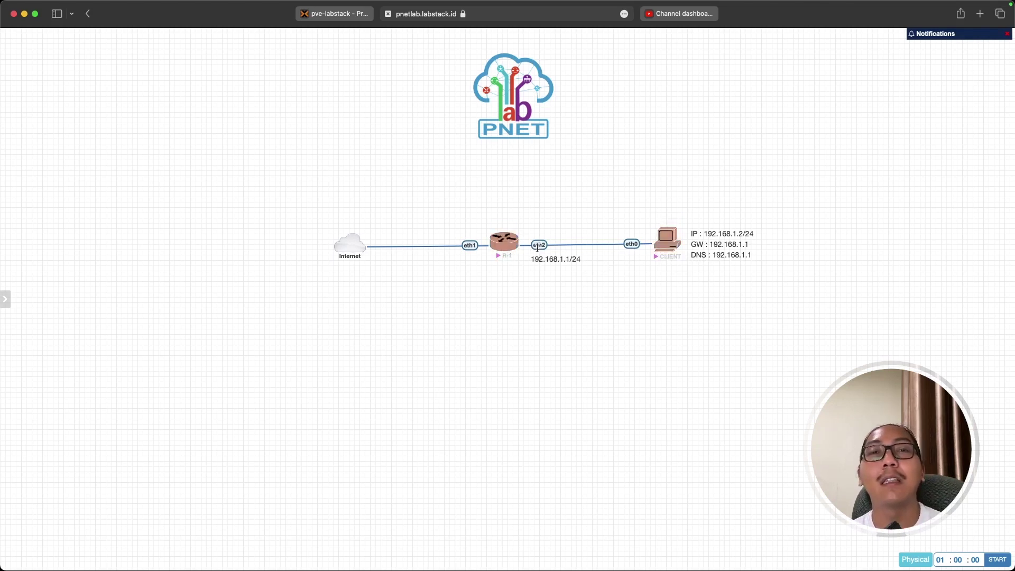
{"action": "key", "text": "super+Tab"}
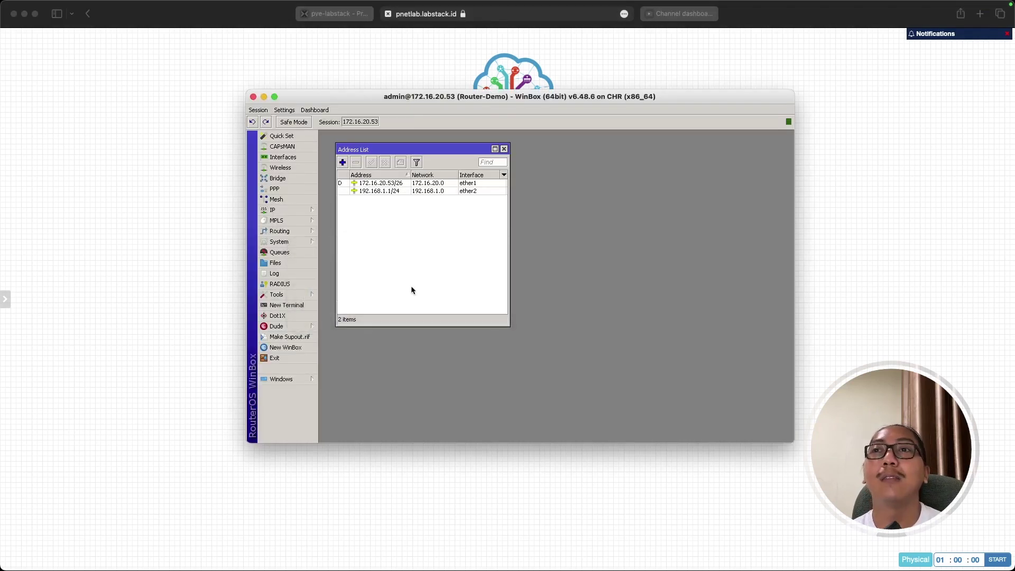
Ping the CLIENT at 192.168.1.2 from a new router terminal, then bring up the PNETLab topology.
{"action": "left_click", "coordinate": [299, 305]}
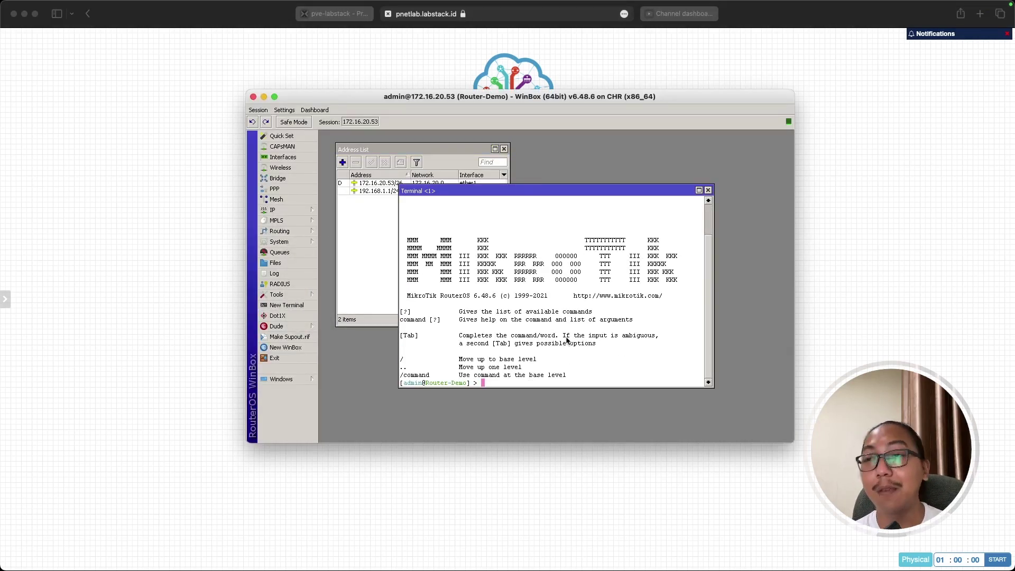
{"action": "type", "text": "ping"}
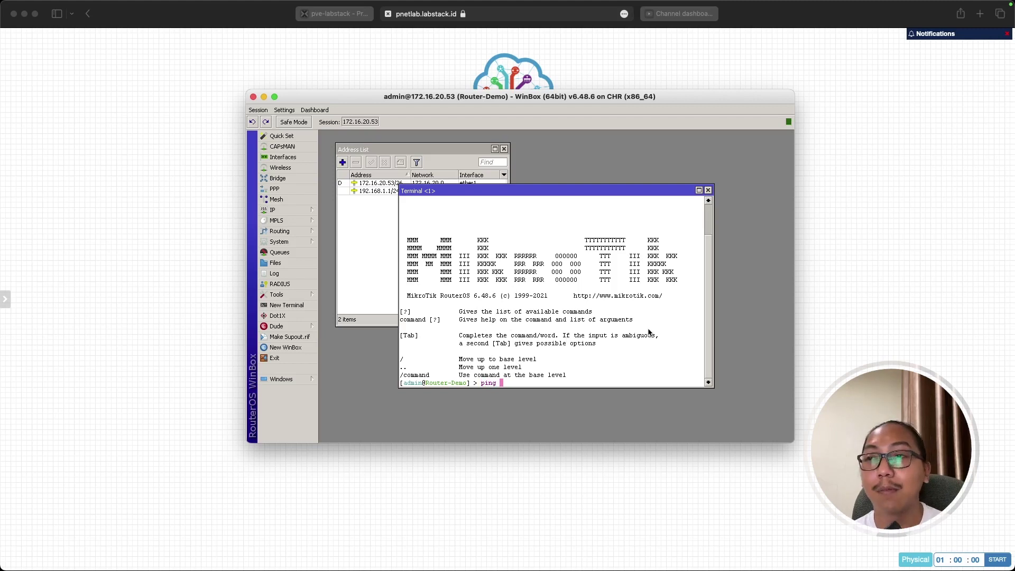
{"action": "type", "text": "192.16"}
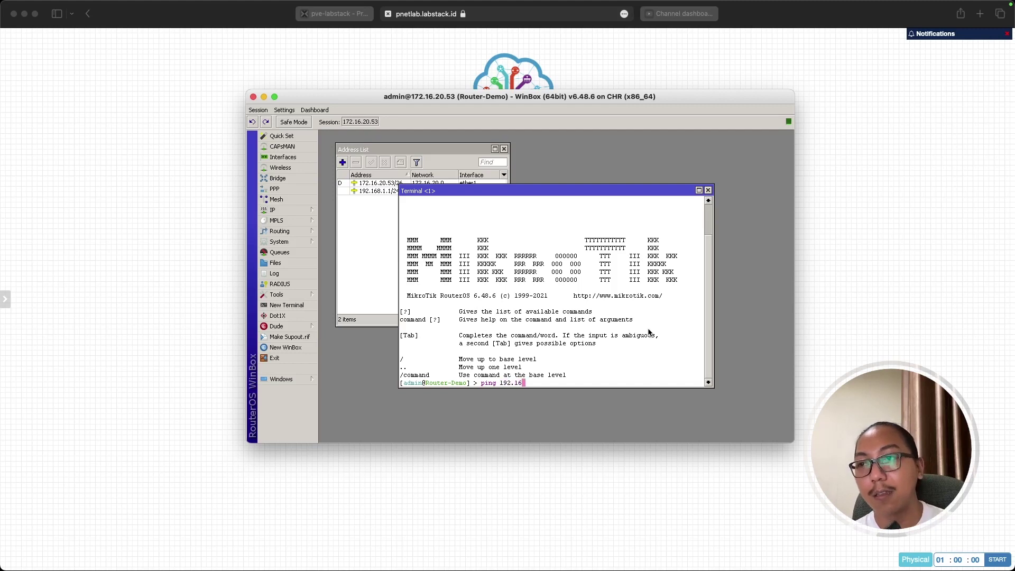
{"action": "type", "text": "8.1.2"}
{"action": "key", "text": "Return"}
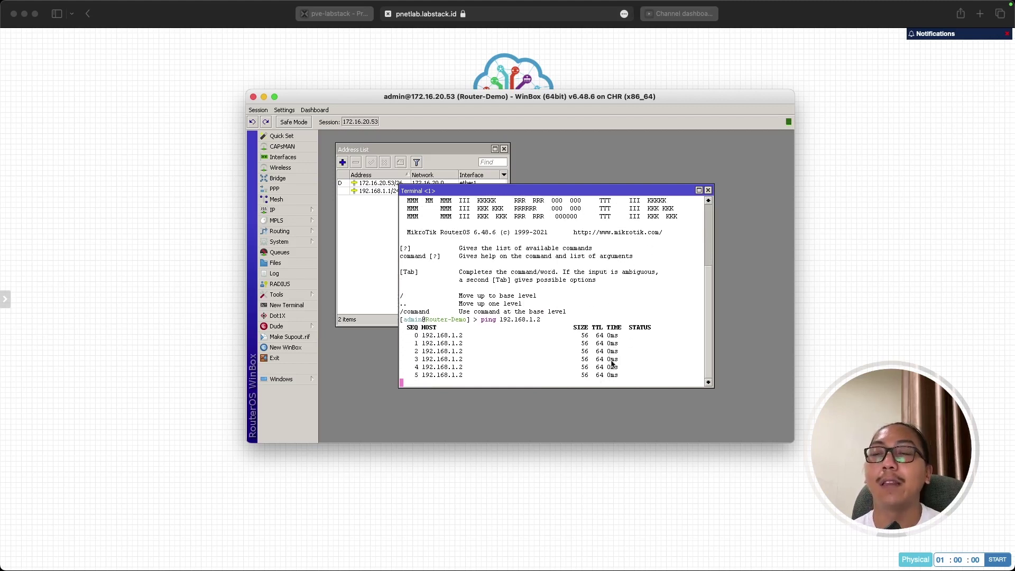
{"action": "left_click", "coordinate": [590, 455]}
{"action": "mouse_move", "coordinate": [669, 251]}
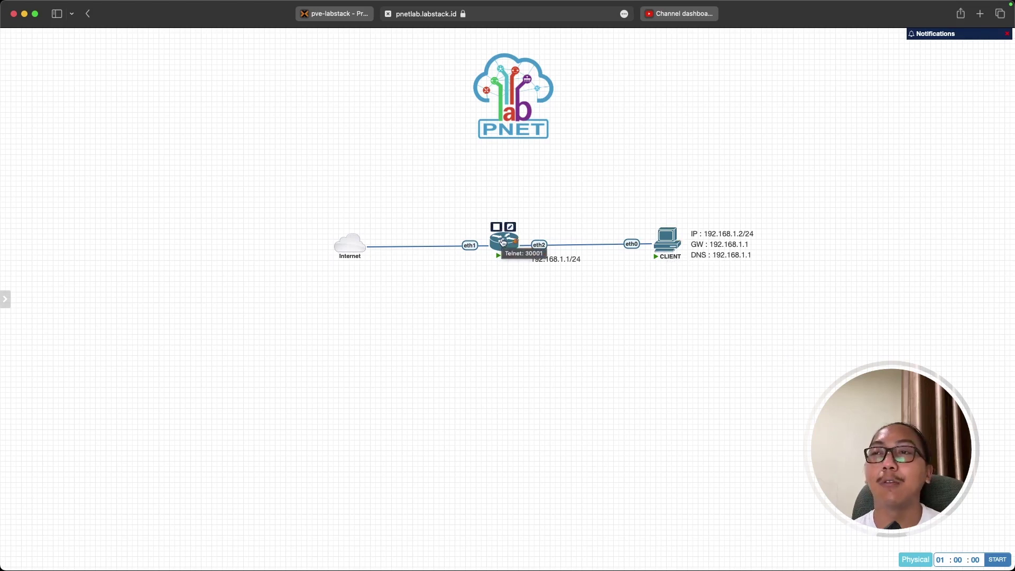
From the CLIENT's console, ping gateway 192.168.1.1, stop after four replies, and return to WinBox.
{"action": "key", "text": "super+Tab"}
{"action": "left_click", "coordinate": [473, 290]}
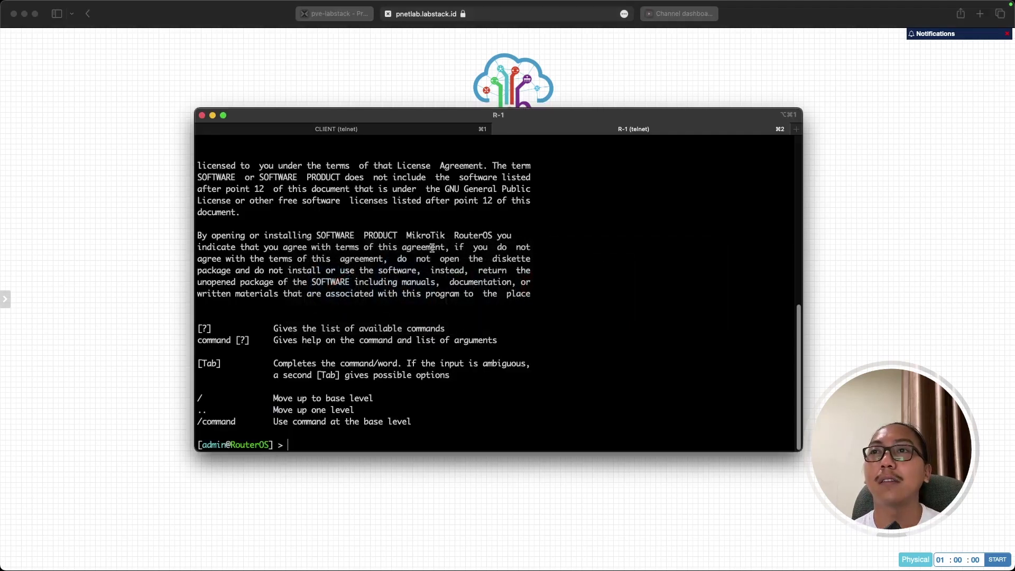
{"action": "left_click", "coordinate": [428, 132]}
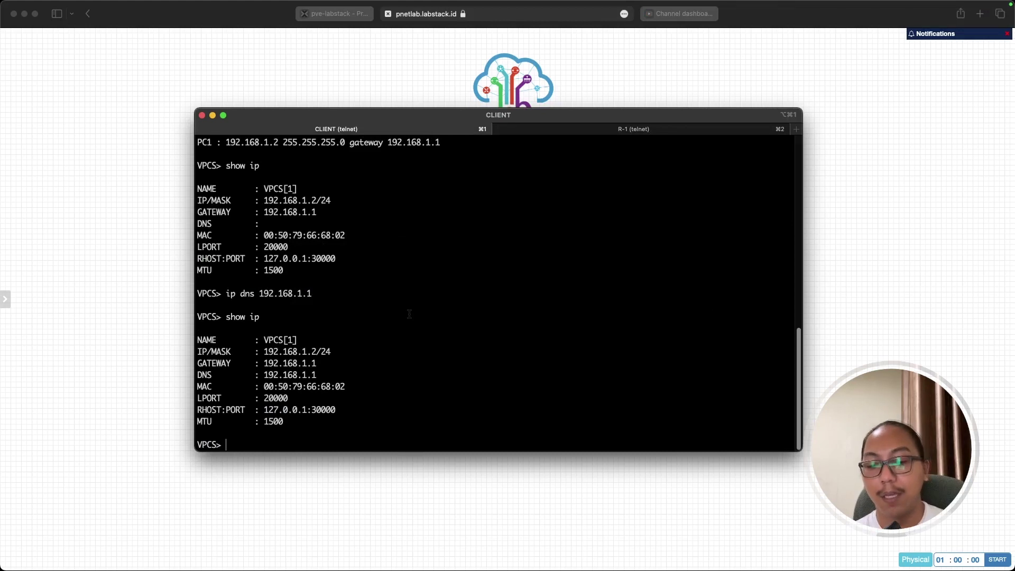
{"action": "type", "text": "ping 192."}
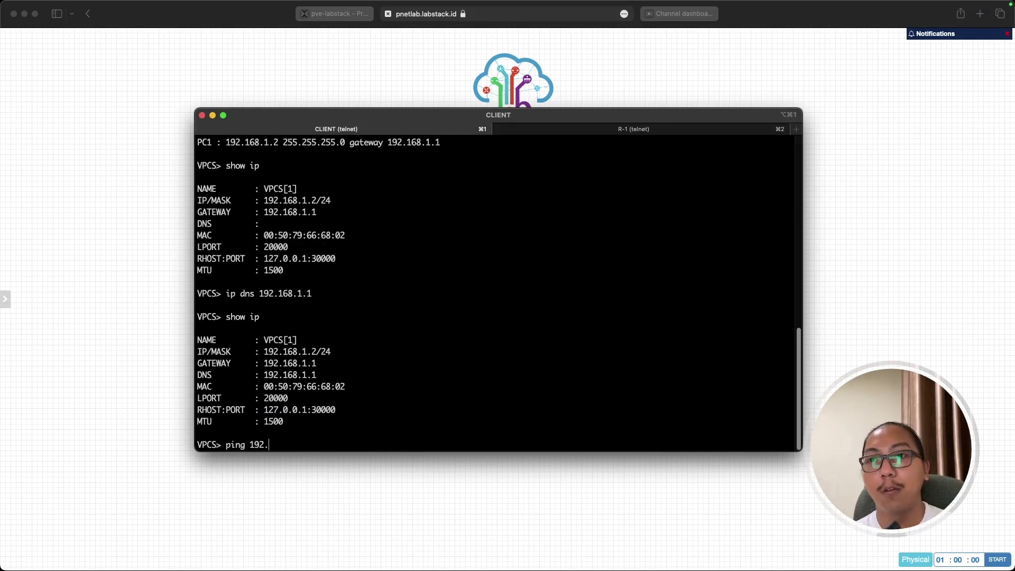
{"action": "type", "text": "1768"}
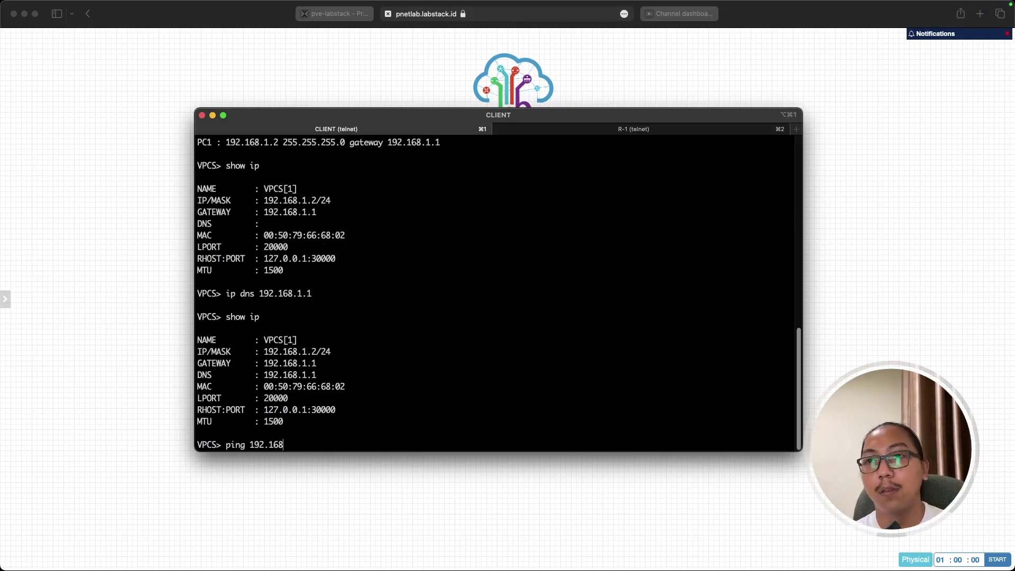
{"action": "type", "text": ".1.1"}
{"action": "key", "text": "Return"}
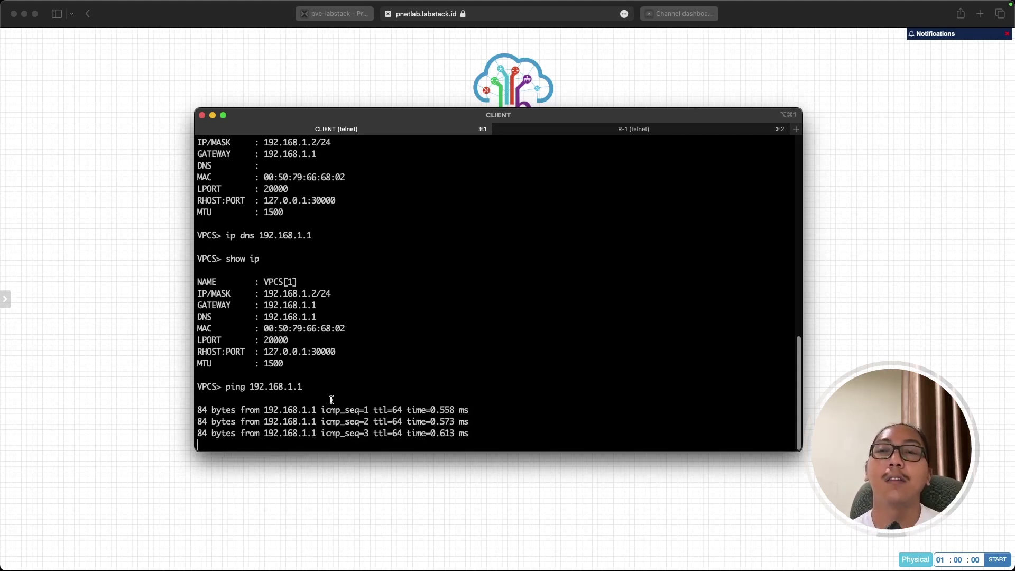
{"action": "key", "text": "ctrl+c"}
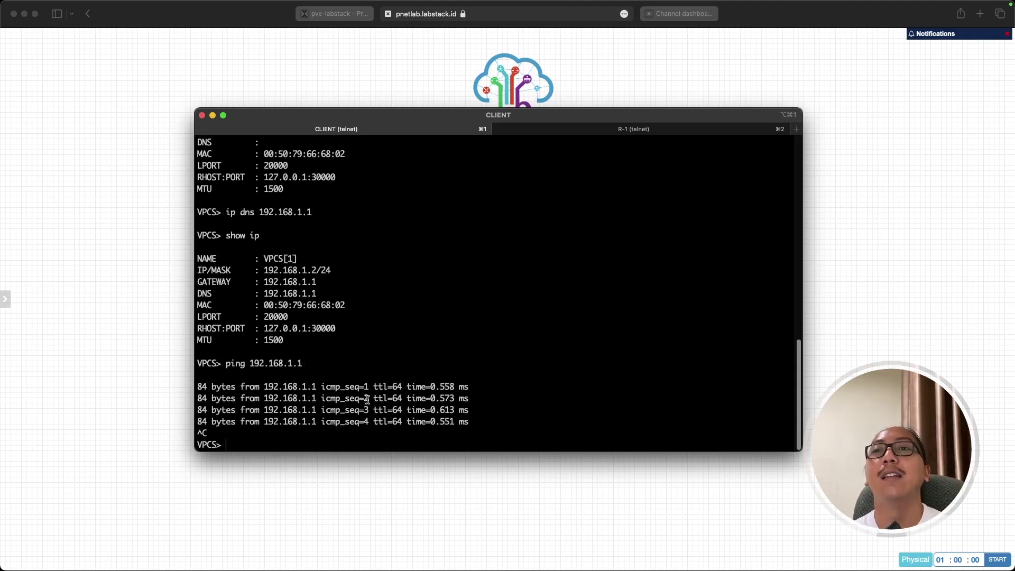
{"action": "key", "text": "super+Tab"}
{"action": "key", "text": "super+Tab"}
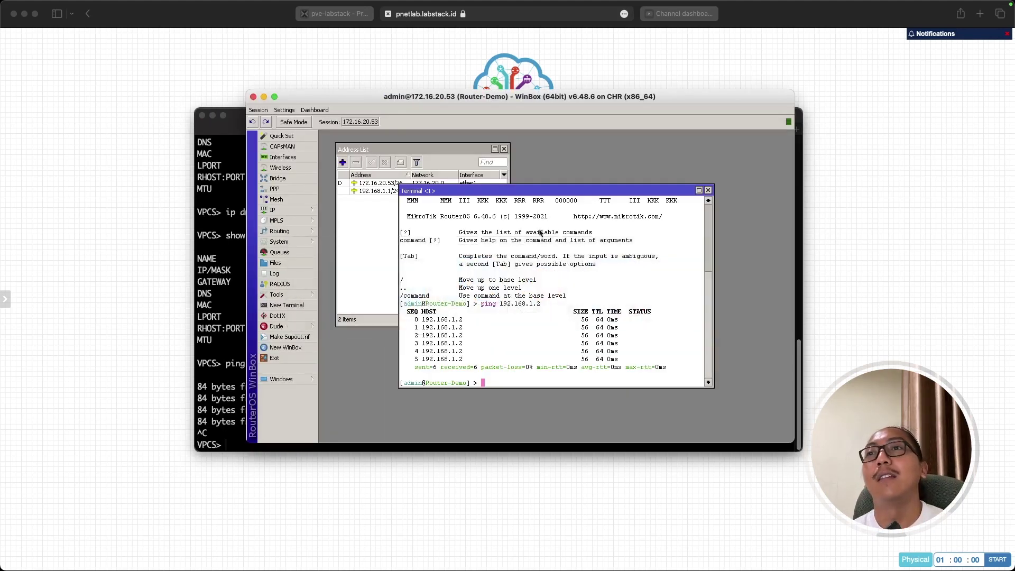
Close the terminal and Address List, then open the Route List and move it lower.
{"action": "left_click", "coordinate": [708, 190]}
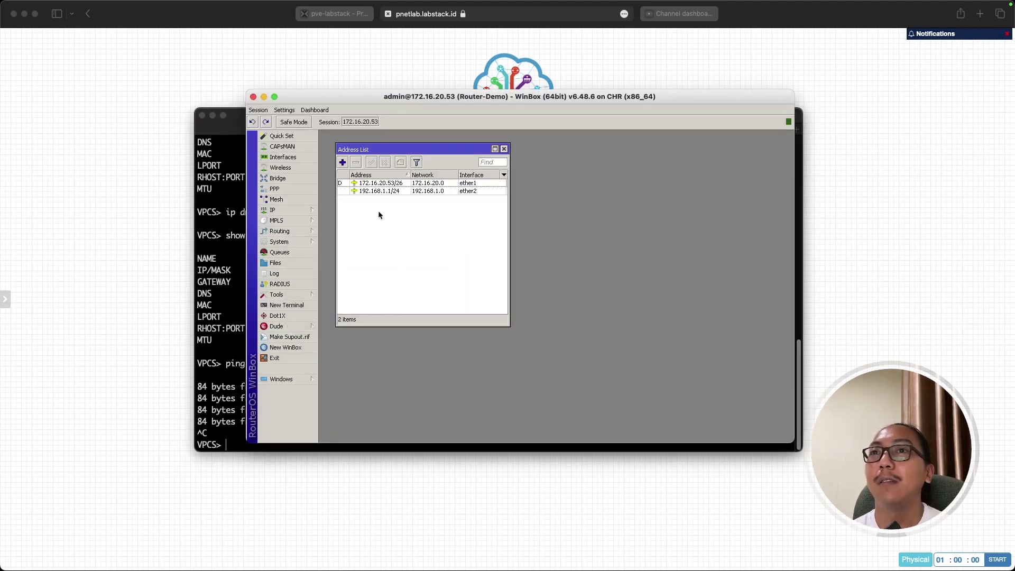
{"action": "left_click", "coordinate": [212, 118]}
{"action": "left_click", "coordinate": [302, 208]}
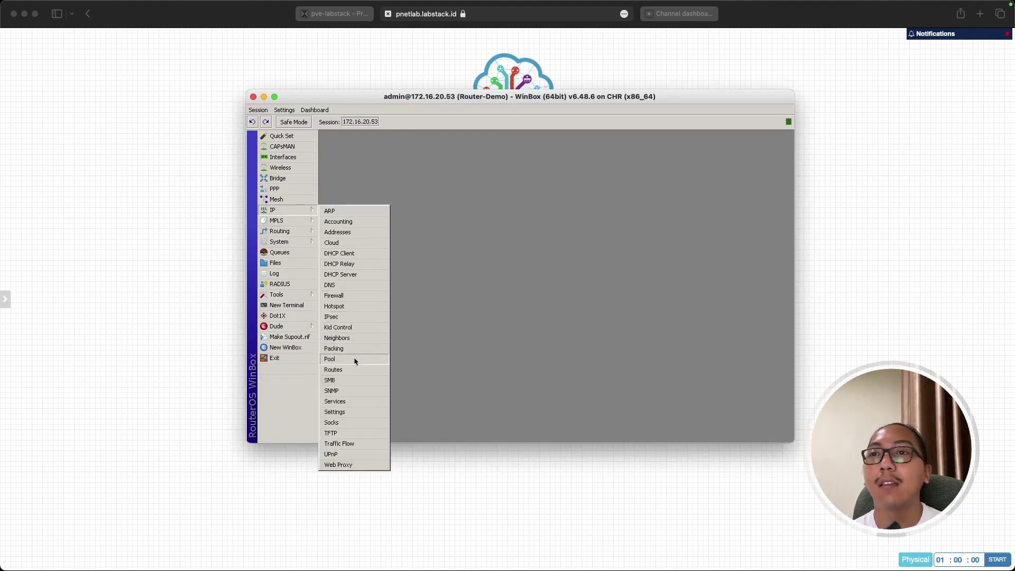
{"action": "left_click", "coordinate": [353, 371]}
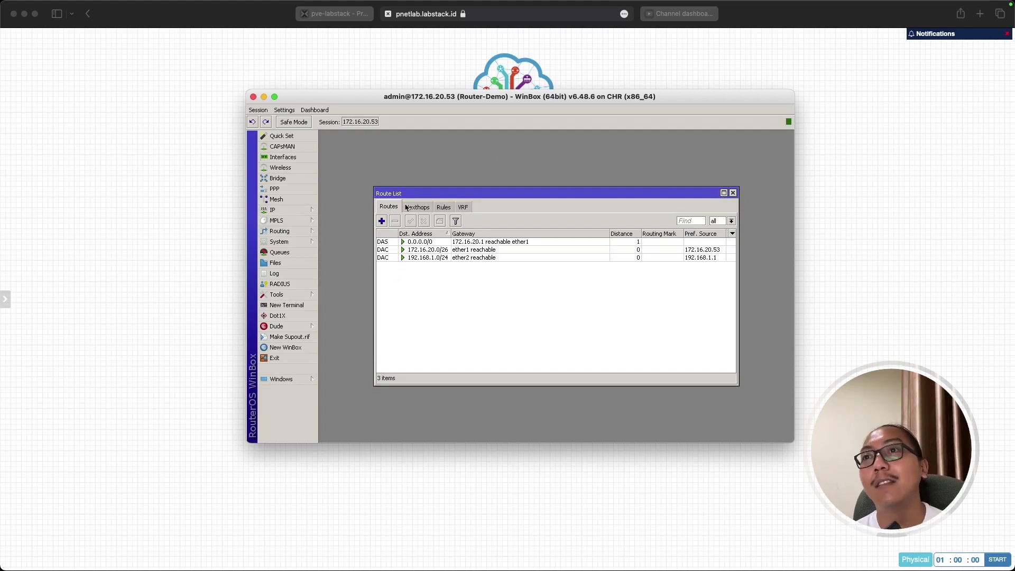
{"action": "left_click_drag", "start_coordinate": [416, 197], "coordinate": [367, 248]}
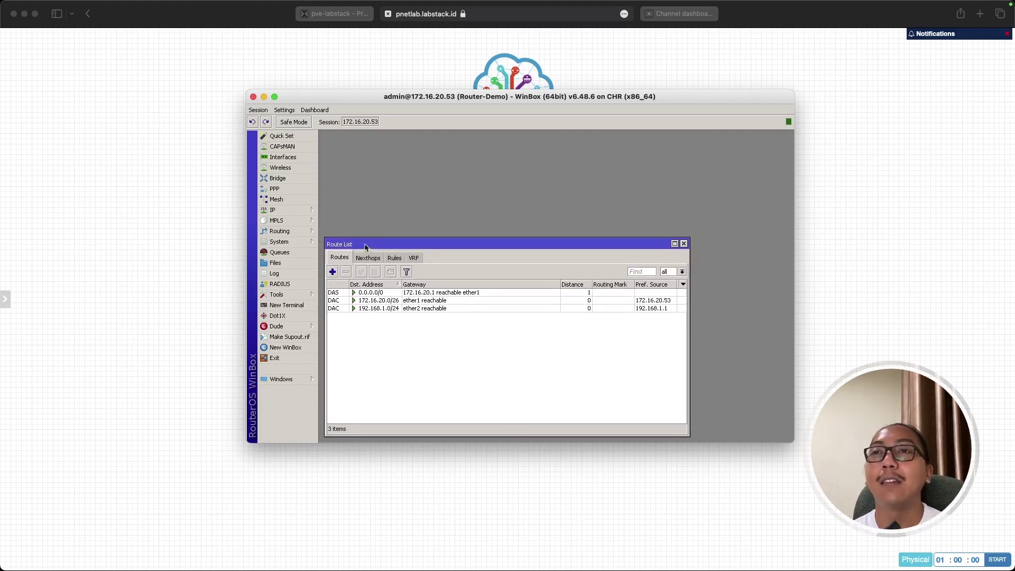
Reopen the Address List above the Route List with ether1's 172.16.20.53/26 entry selected.
{"action": "left_click", "coordinate": [286, 210]}
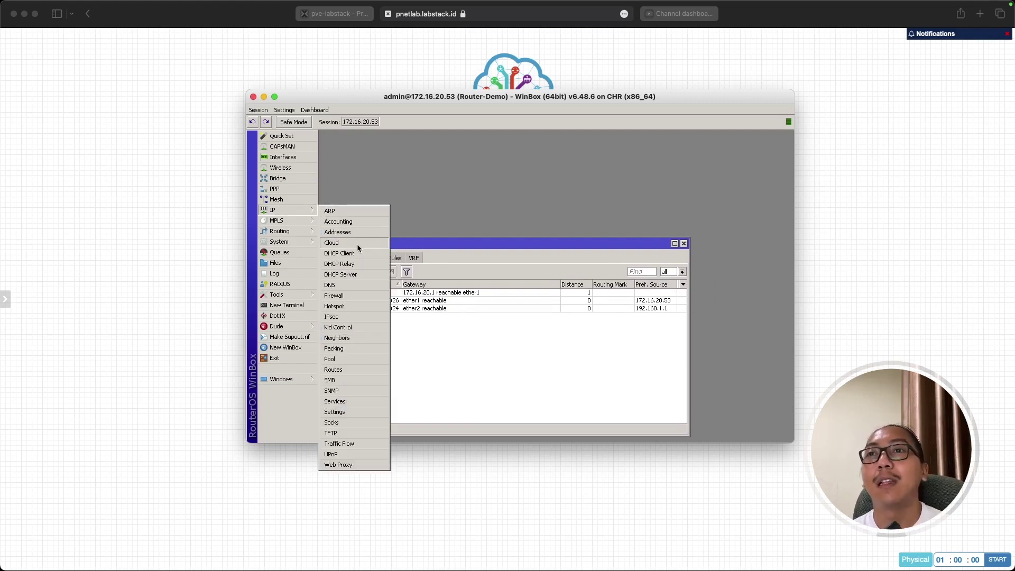
{"action": "left_click", "coordinate": [357, 232]}
{"action": "left_click_drag", "start_coordinate": [435, 325], "coordinate": [430, 228]}
{"action": "left_click_drag", "start_coordinate": [386, 151], "coordinate": [373, 144]}
{"action": "left_click", "coordinate": [365, 177]}
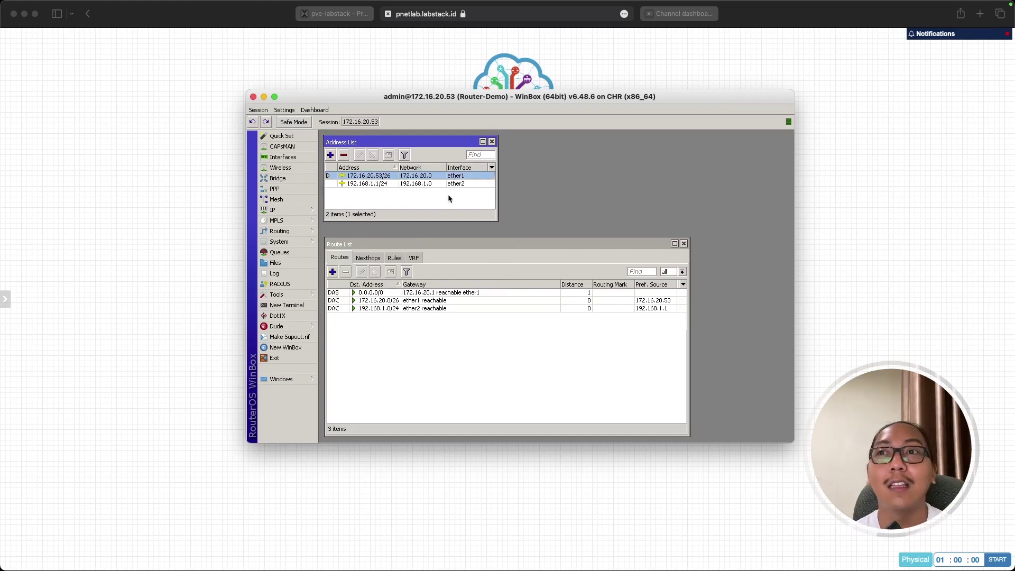
{"action": "left_click_drag", "start_coordinate": [441, 221], "coordinate": [441, 232]}
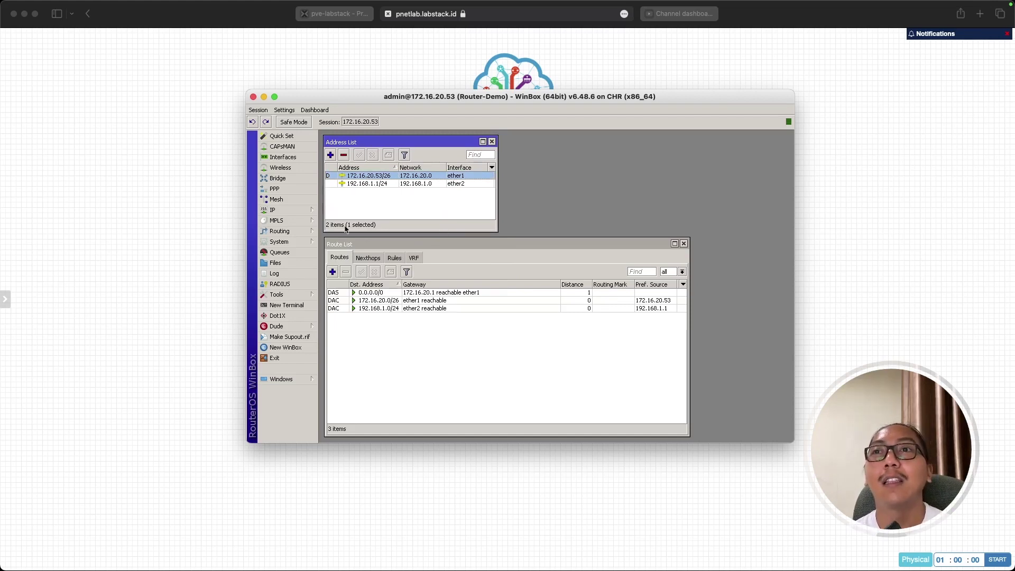
Open the DHCP Client list and size it alongside the other two lists.
{"action": "left_click", "coordinate": [312, 211]}
{"action": "left_click", "coordinate": [361, 252]}
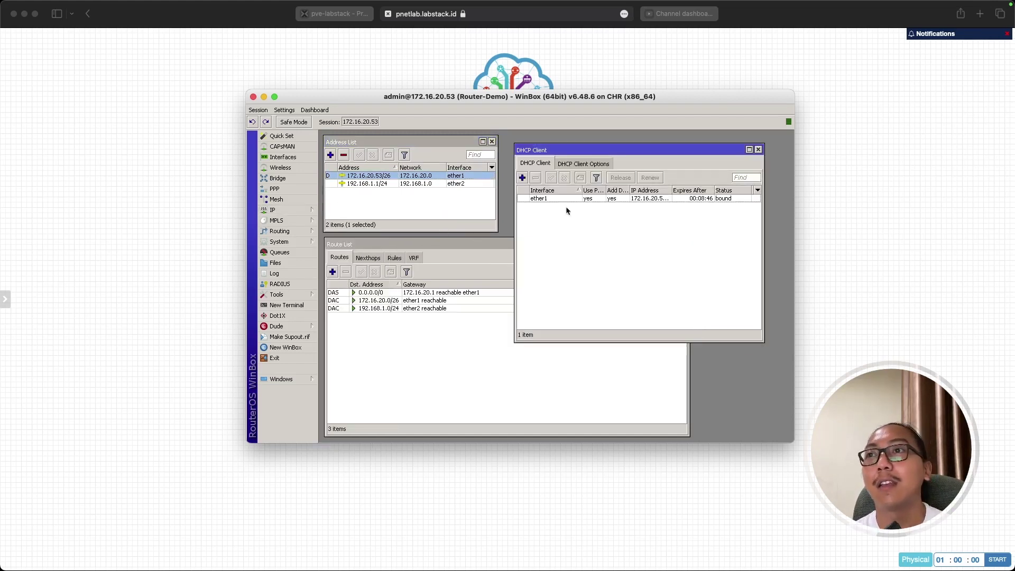
{"action": "left_click_drag", "start_coordinate": [554, 149], "coordinate": [543, 142]}
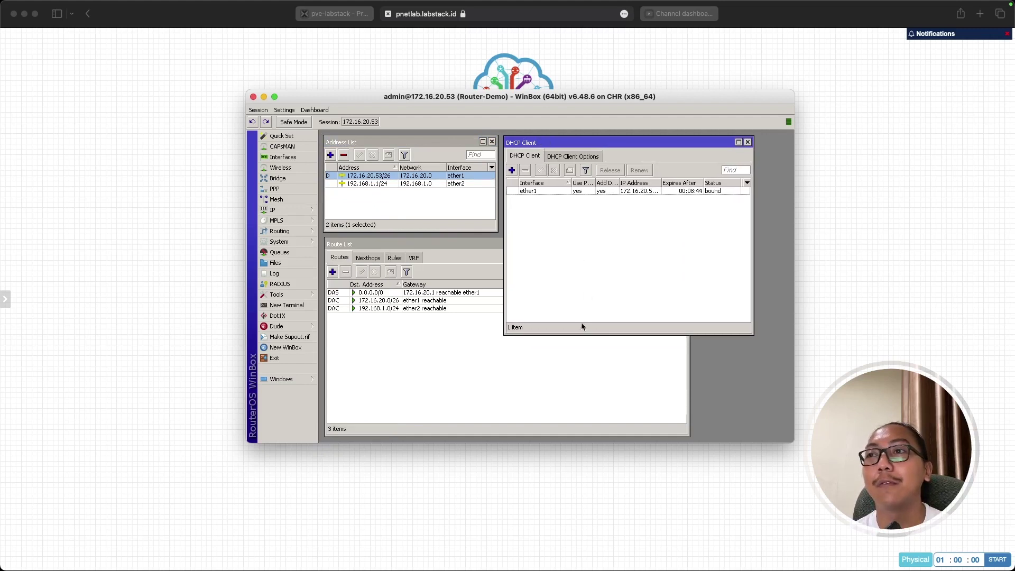
{"action": "left_click_drag", "start_coordinate": [581, 335], "coordinate": [572, 231]}
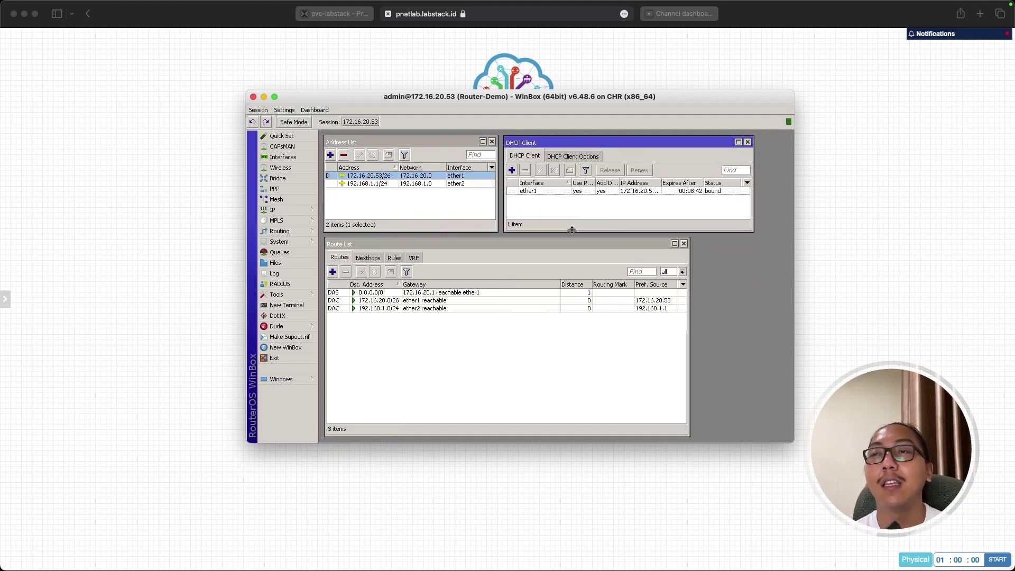
{"action": "left_click", "coordinate": [186, 309]}
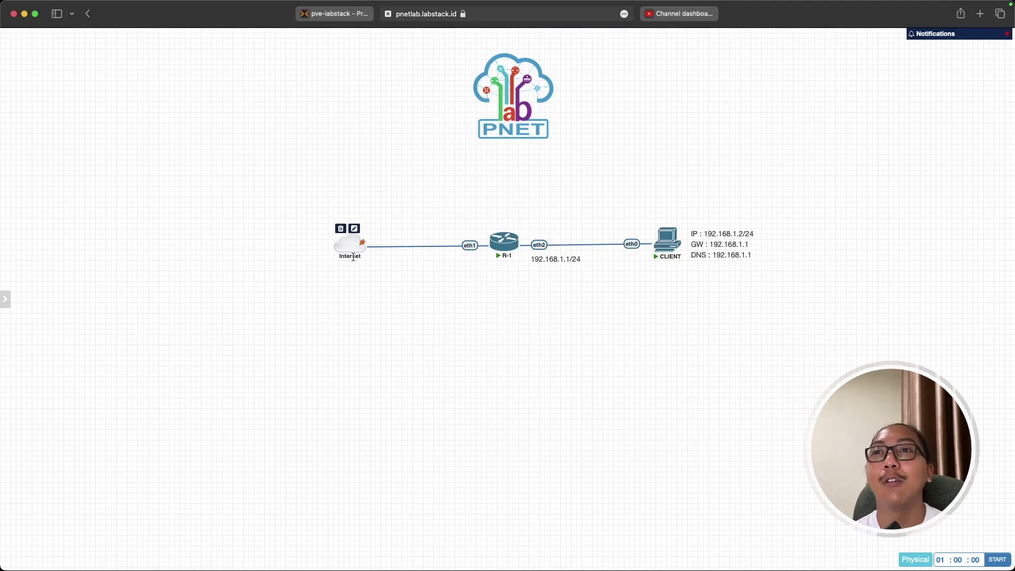
{"action": "mouse_move", "coordinate": [362, 249]}
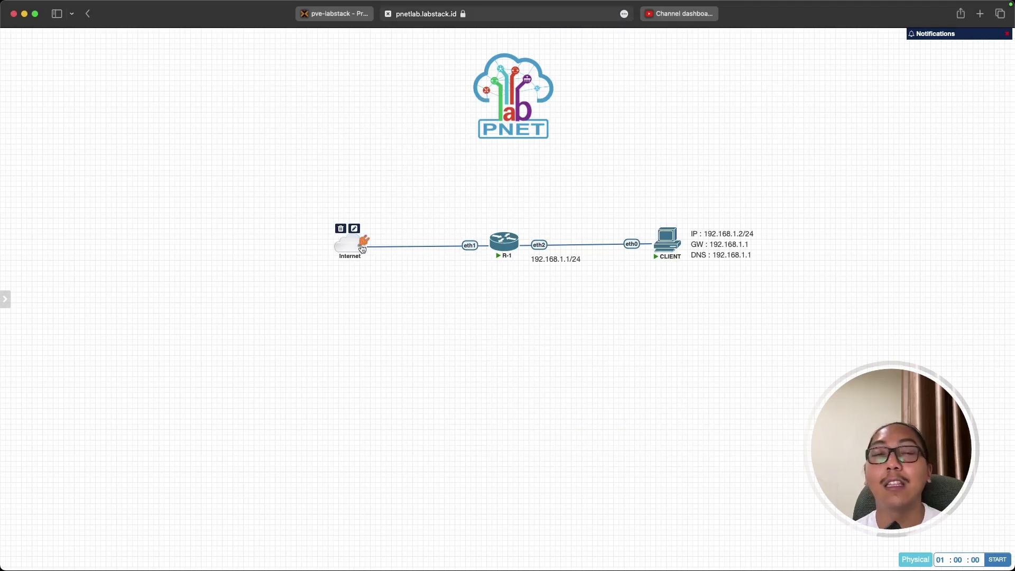
{"action": "left_click_drag", "start_coordinate": [363, 249], "coordinate": [470, 246]}
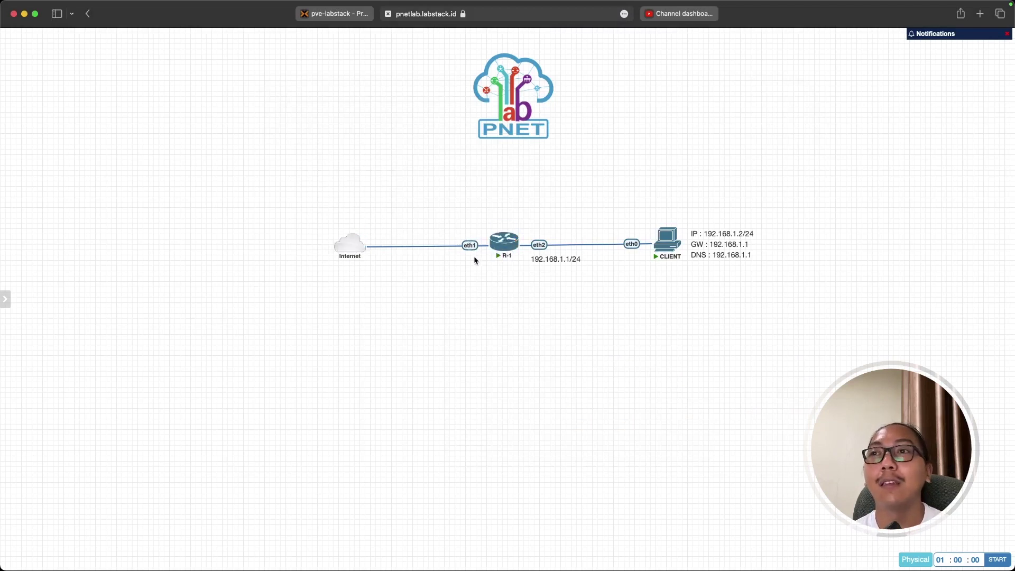
{"action": "key", "text": "super+Tab"}
{"action": "key", "text": "Tab"}
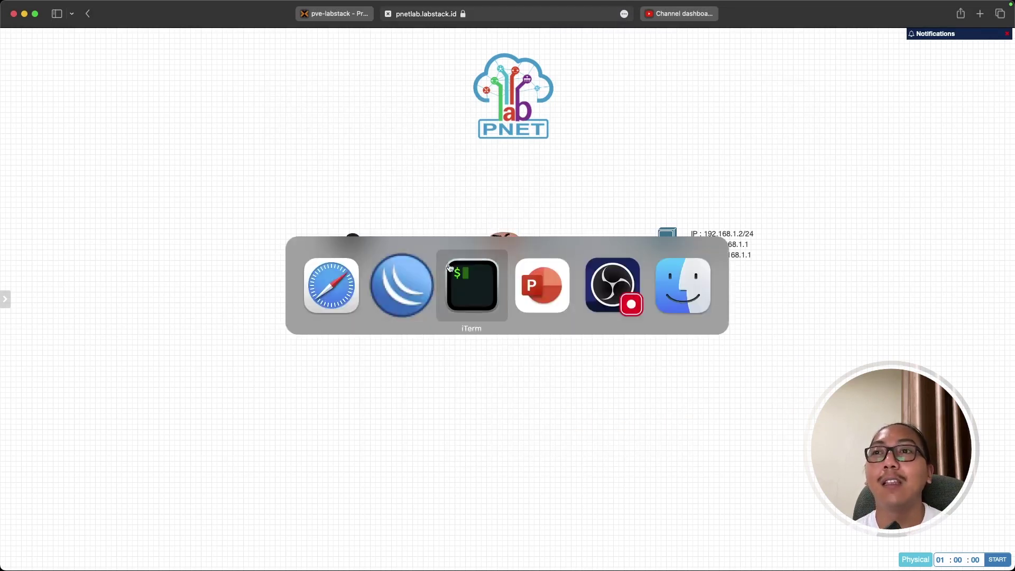
{"action": "left_click", "coordinate": [397, 290]}
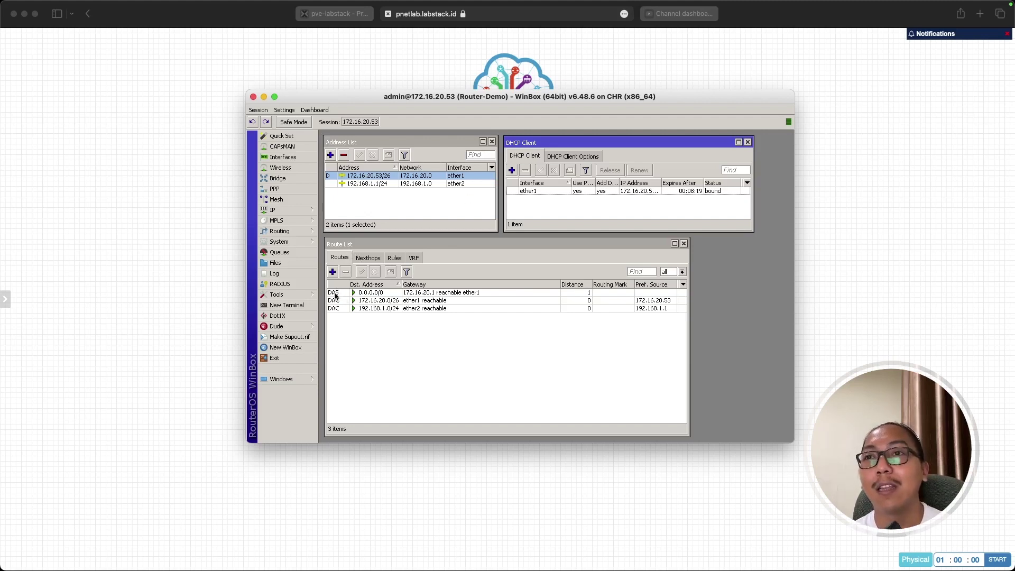
Select the default route, review ether1's DHCP client settings without changes, and bring up the topology.
{"action": "left_click", "coordinate": [370, 293]}
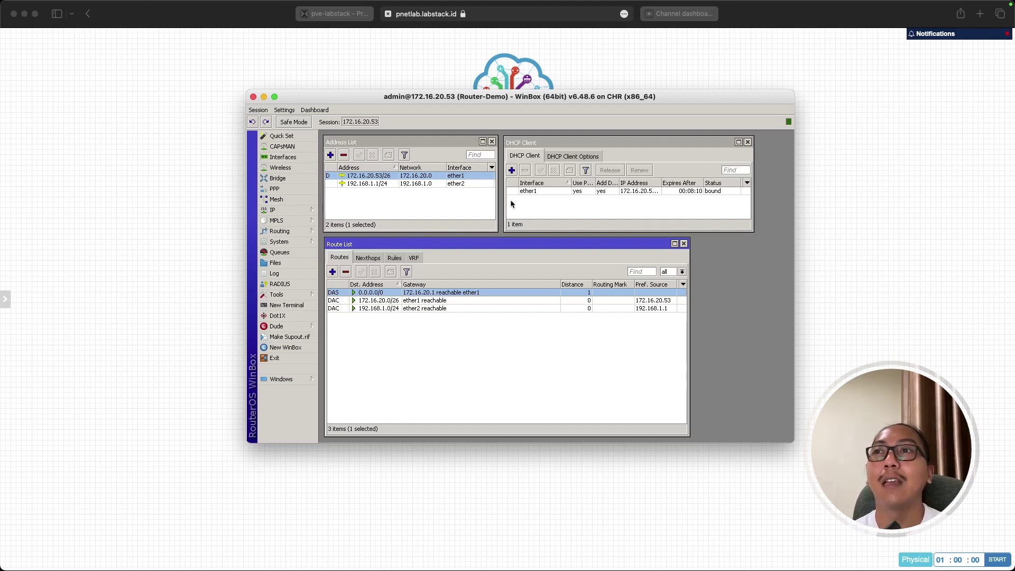
{"action": "double_click", "coordinate": [534, 191]}
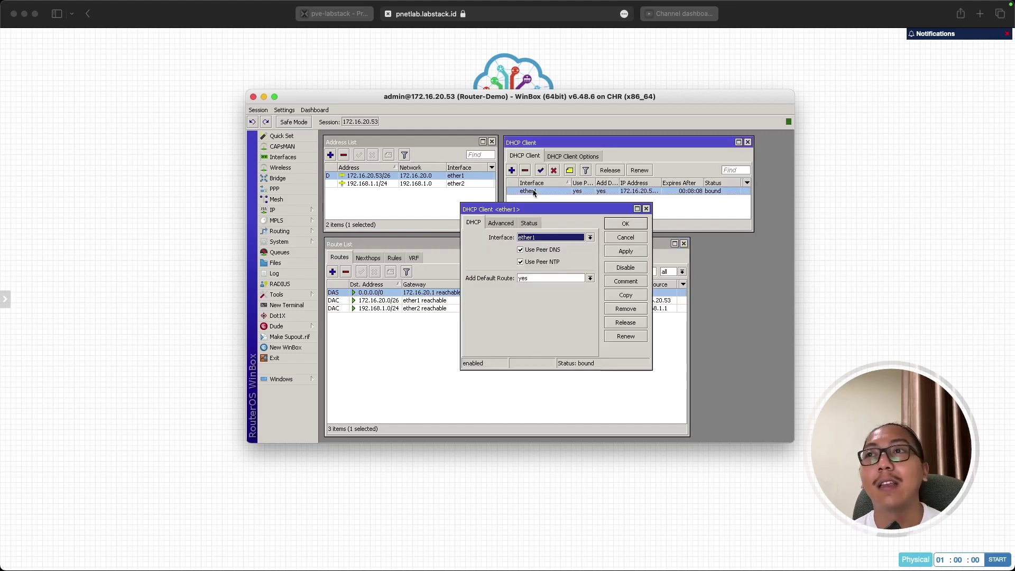
{"action": "left_click_drag", "start_coordinate": [605, 204], "coordinate": [600, 206]}
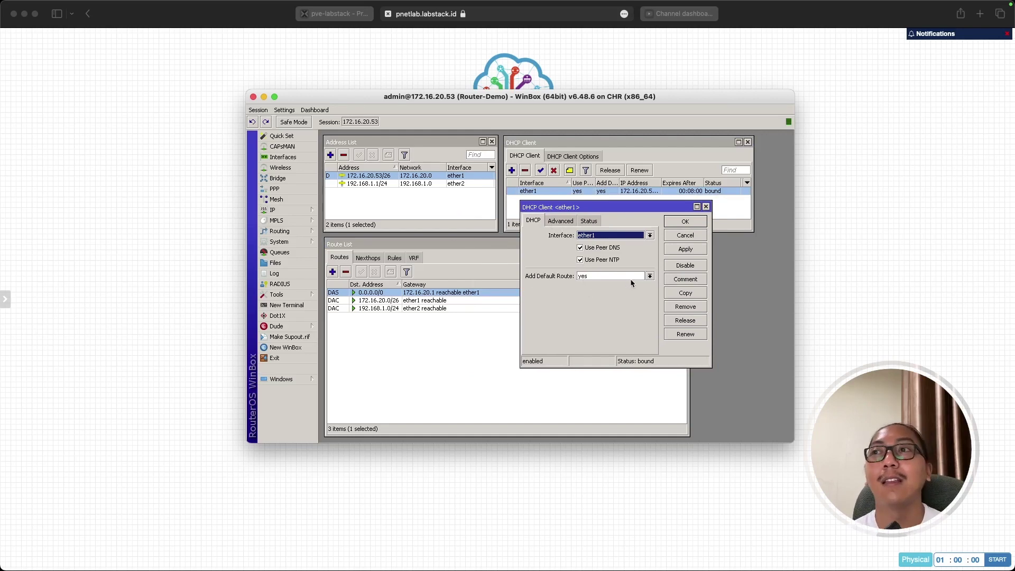
{"action": "left_click", "coordinate": [686, 236]}
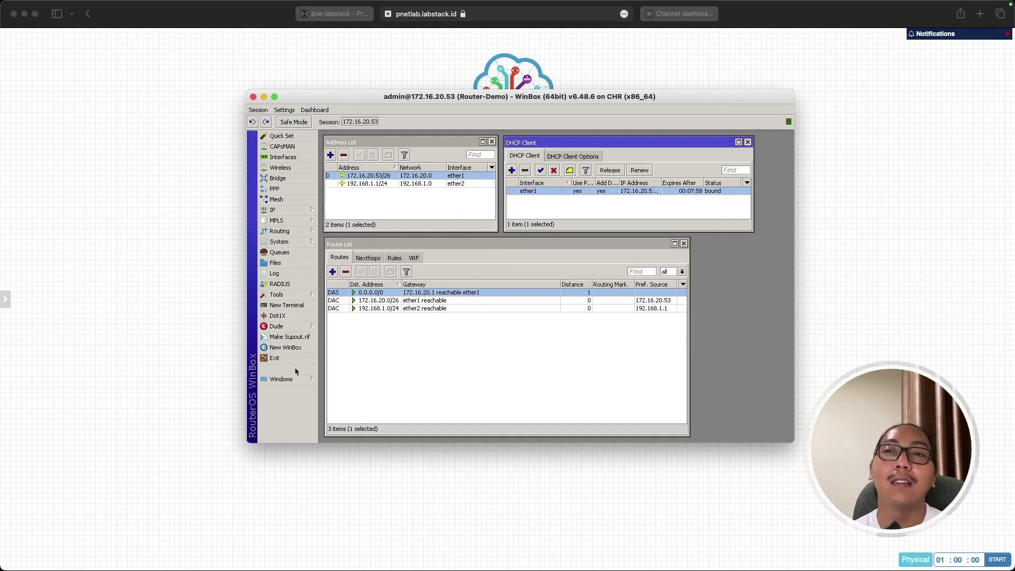
{"action": "left_click", "coordinate": [177, 401]}
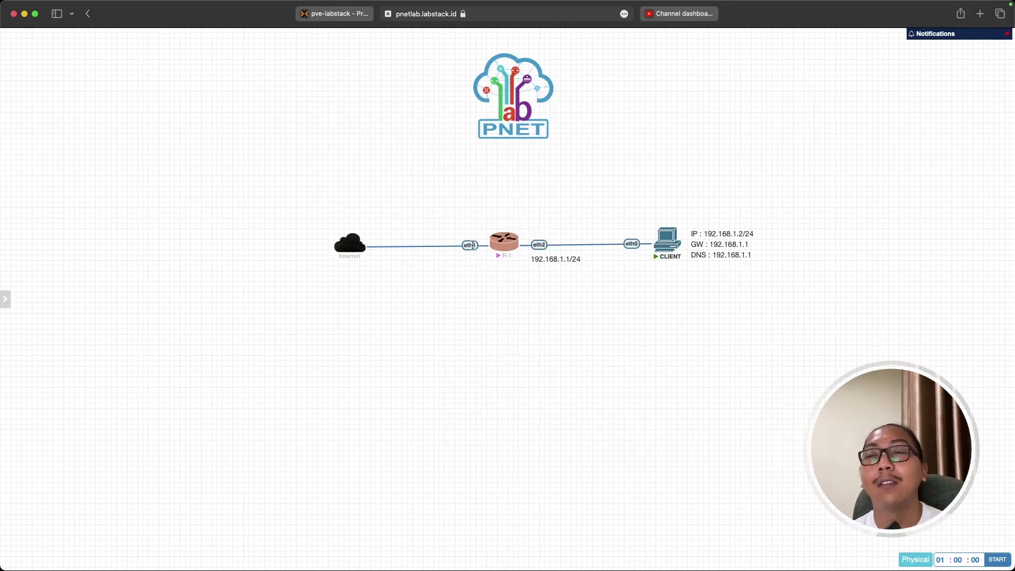
Return from the topology to WinBox and make the Route List the active window.
{"action": "mouse_move", "coordinate": [353, 252]}
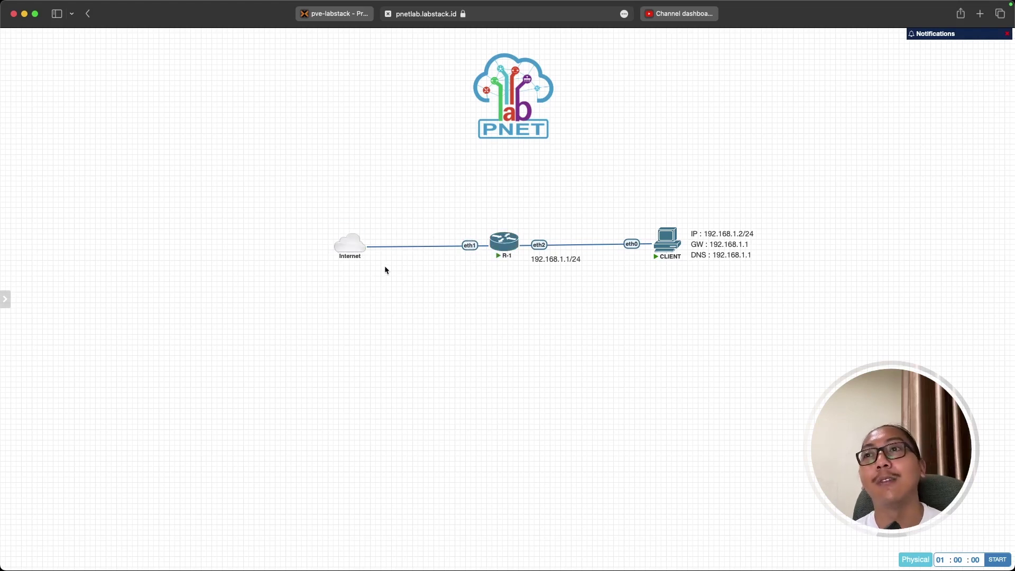
{"action": "key", "text": "super+Tab"}
{"action": "left_click", "coordinate": [458, 342]}
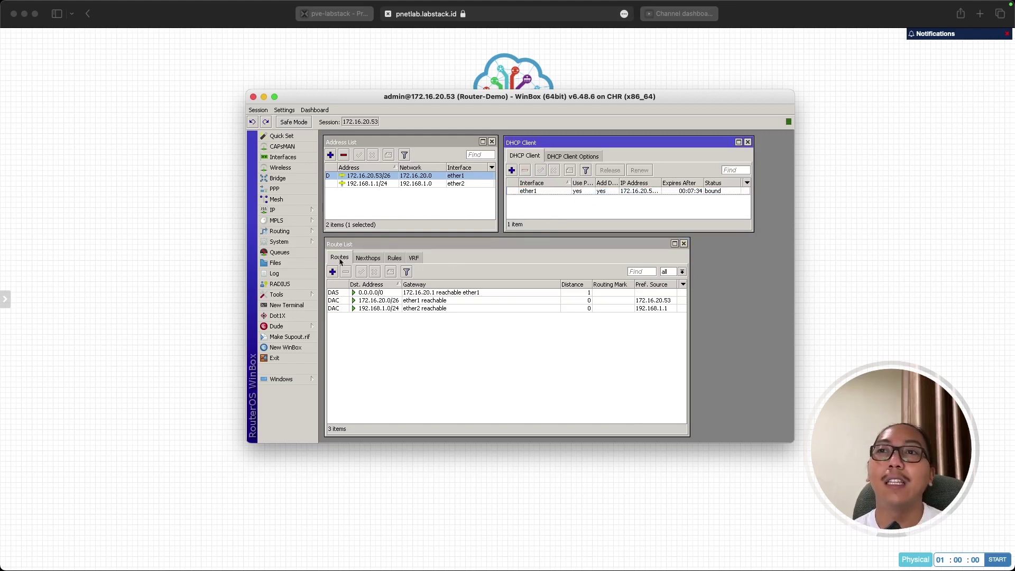
{"action": "left_click", "coordinate": [382, 294]}
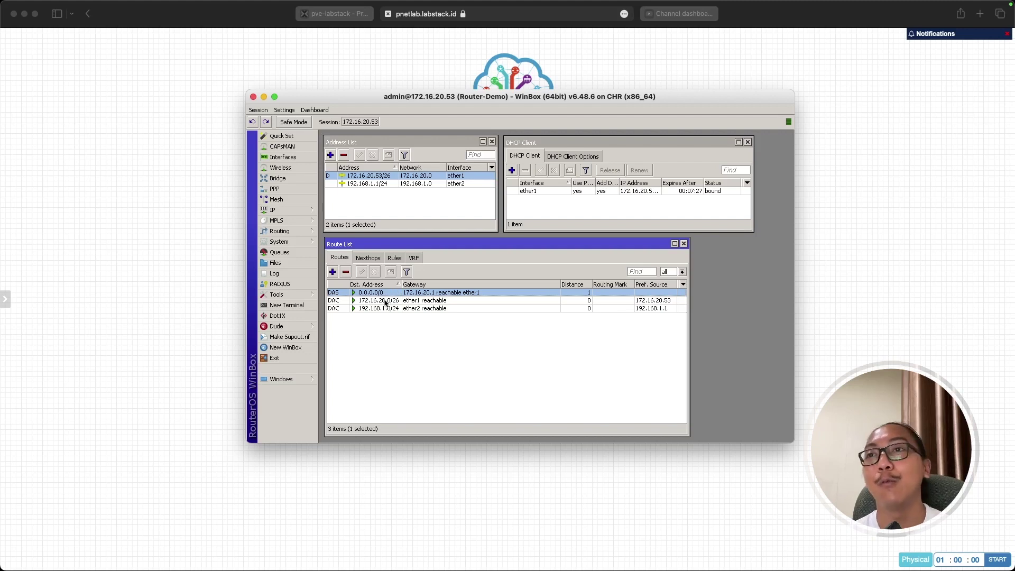
{"action": "mouse_move", "coordinate": [385, 303]}
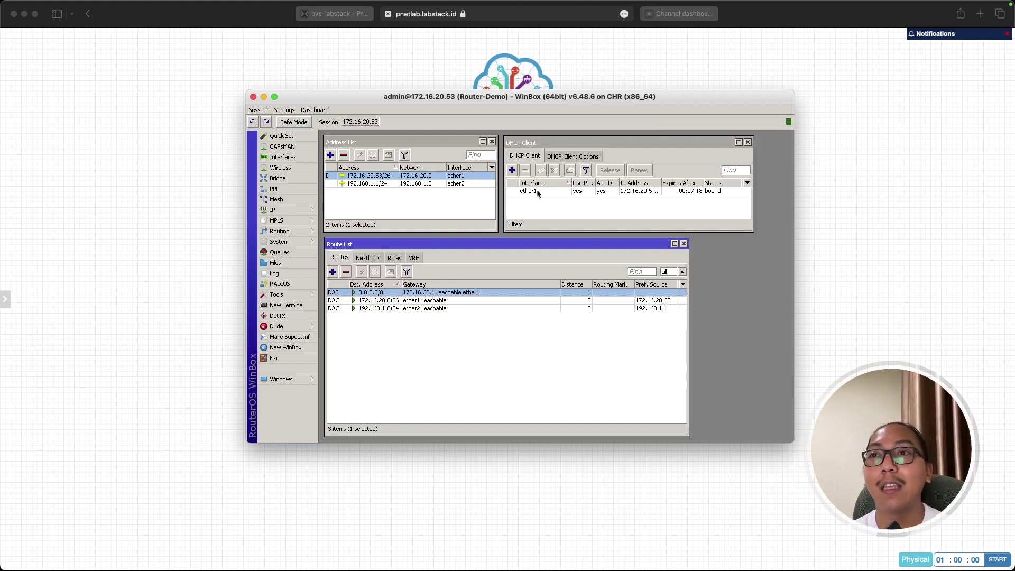
{"action": "left_click", "coordinate": [425, 353]}
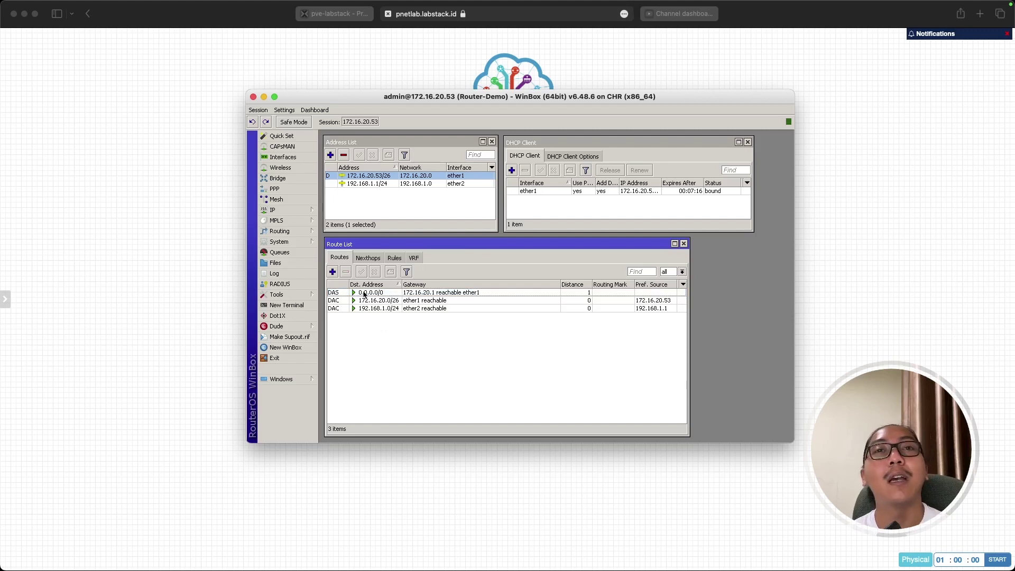
{"action": "double_click", "coordinate": [531, 192]}
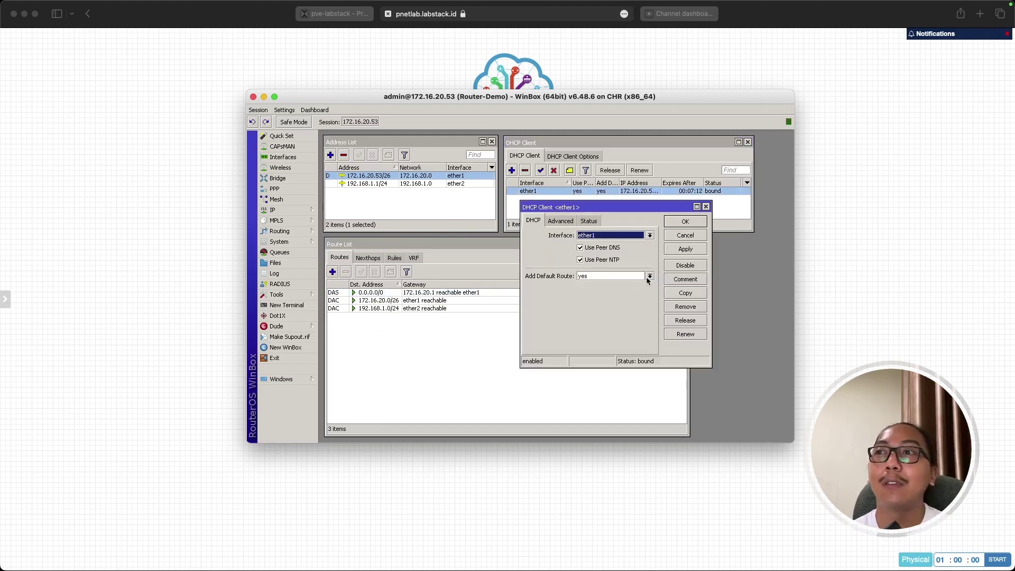
{"action": "left_click", "coordinate": [649, 276]}
{"action": "left_click", "coordinate": [602, 285]}
{"action": "left_click", "coordinate": [690, 250]}
{"action": "left_click", "coordinate": [686, 222]}
{"action": "left_click", "coordinate": [466, 348]}
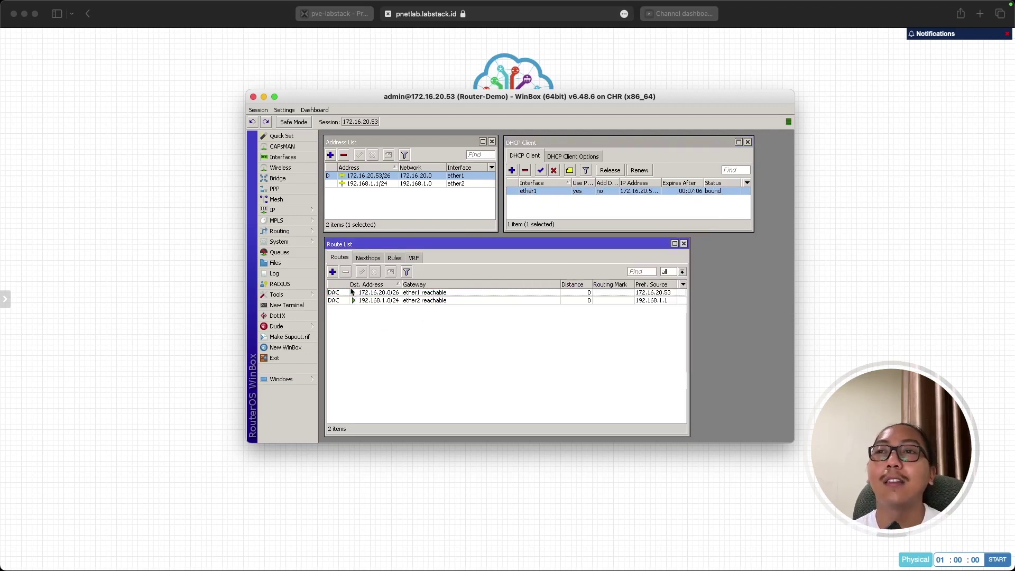
{"action": "left_click", "coordinate": [333, 271]}
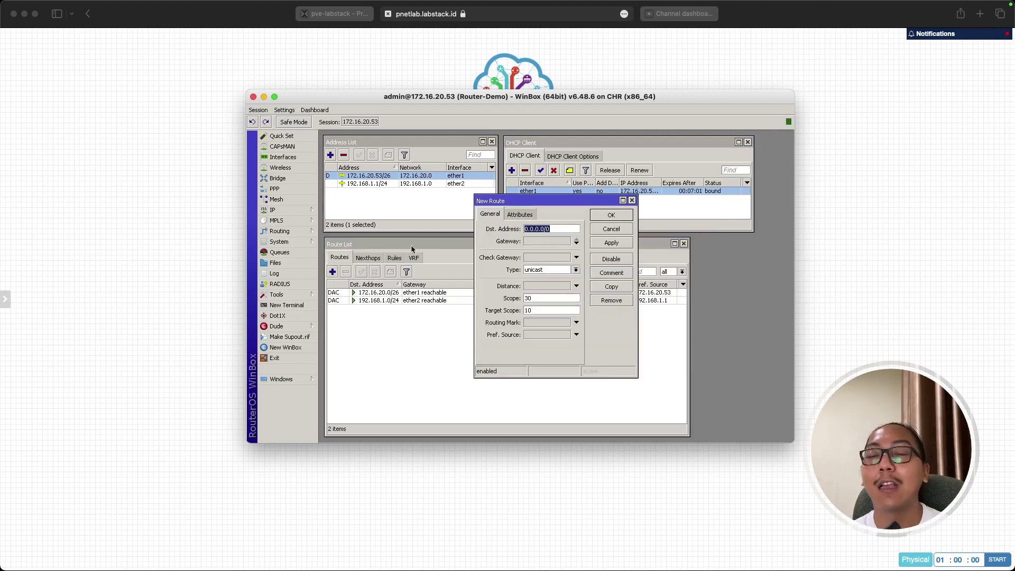
{"action": "left_click", "coordinate": [603, 229]}
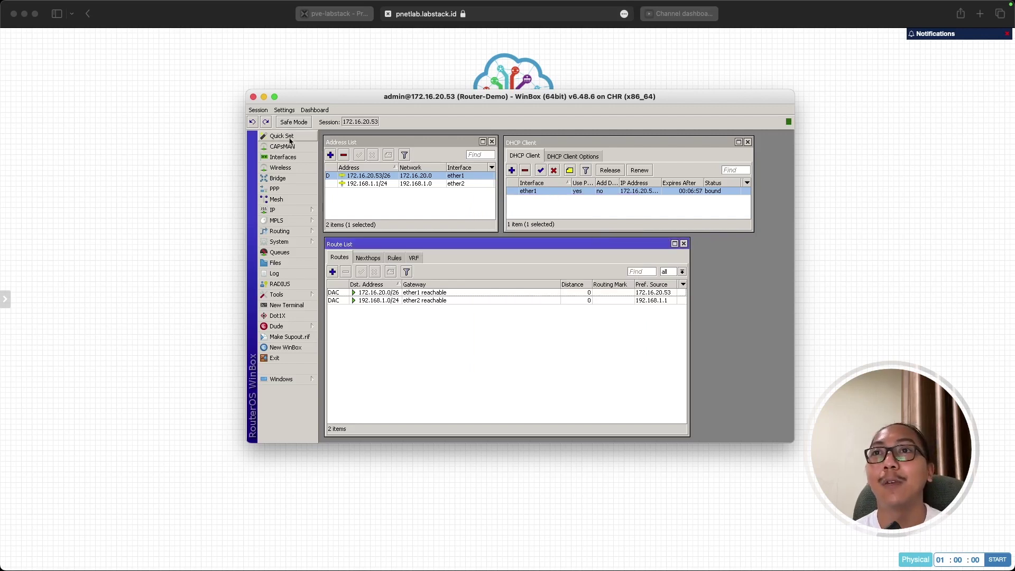
{"action": "left_click", "coordinate": [253, 124]}
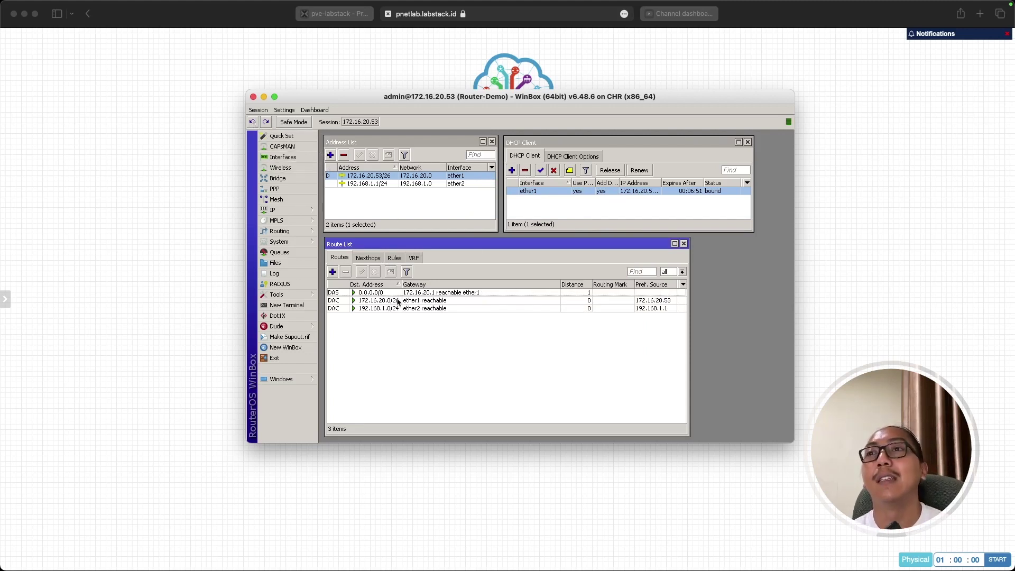
{"action": "left_click", "coordinate": [590, 218]}
{"action": "key", "text": "Escape"}
Close the Address List and open DNS Settings, showing dynamic server 172.16.20.1.
{"action": "key", "text": "Escape"}
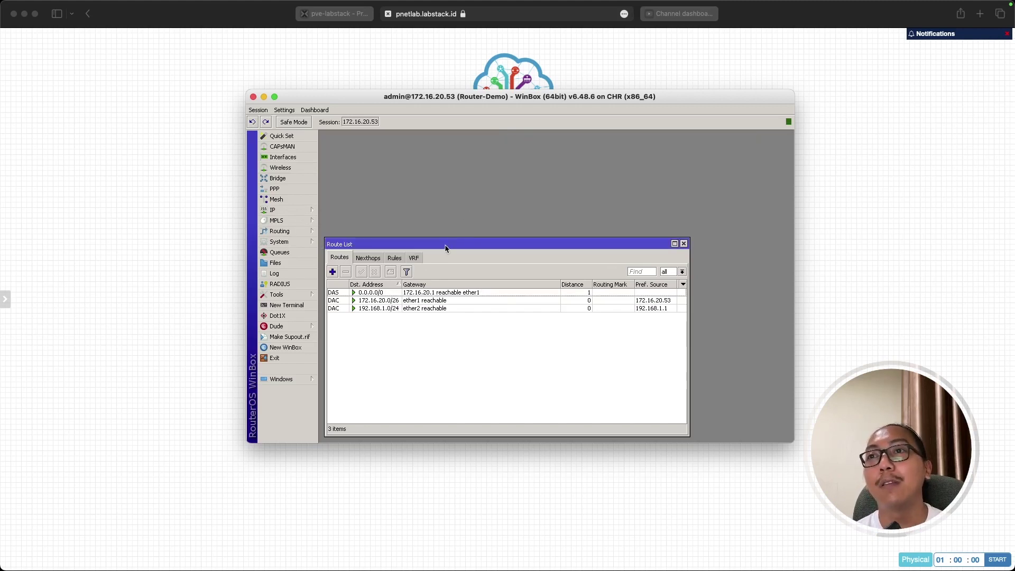
{"action": "key", "text": "Escape"}
{"action": "left_click", "coordinate": [309, 212]}
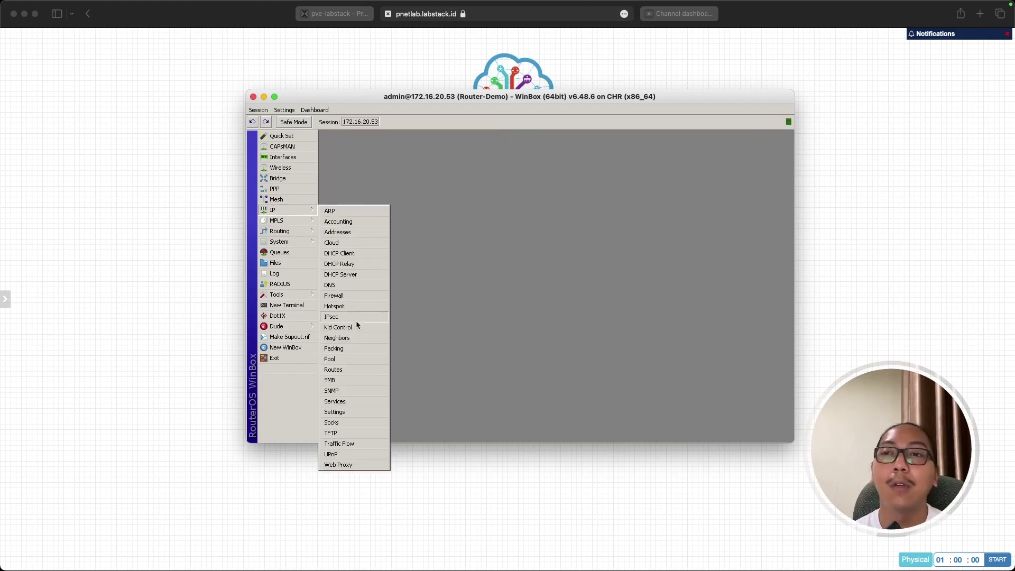
{"action": "key", "text": "Escape"}
{"action": "left_click", "coordinate": [314, 210]}
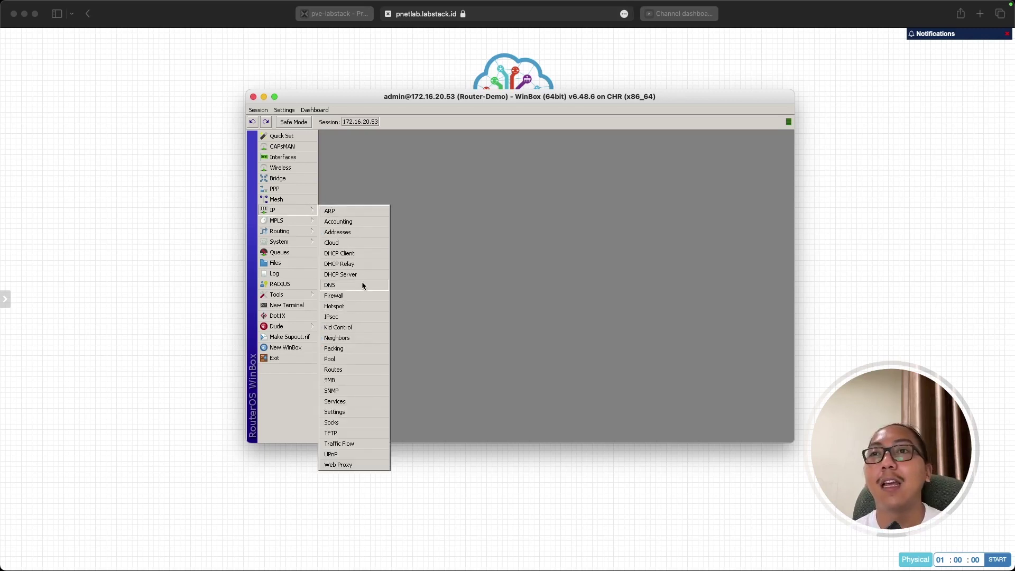
{"action": "left_click", "coordinate": [362, 285]}
{"action": "left_click_drag", "start_coordinate": [485, 193], "coordinate": [366, 245]}
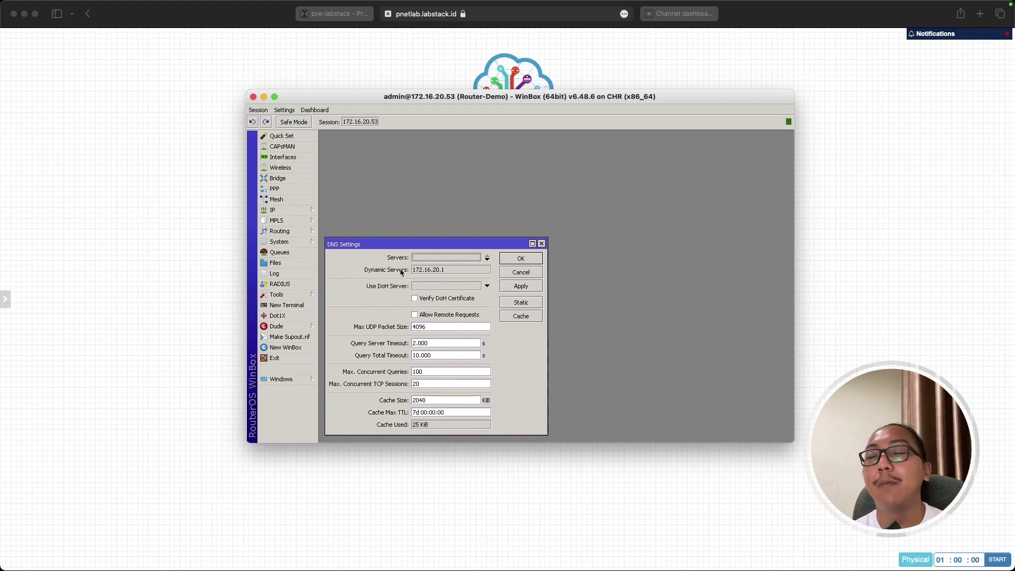
{"action": "left_click_drag", "start_coordinate": [435, 271], "coordinate": [414, 272]}
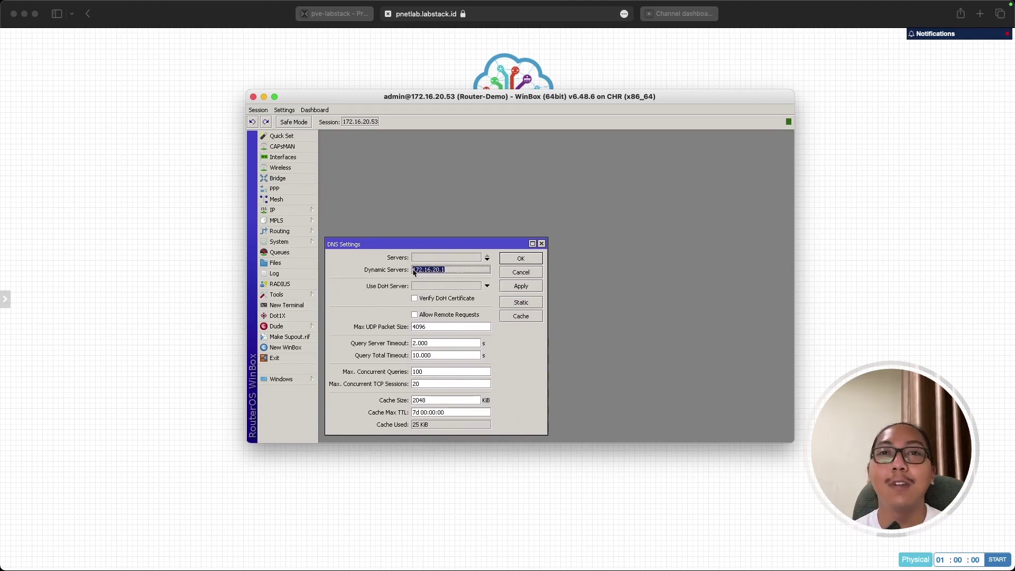
Open the DHCP Client list, glance at the PNETLab topology, and return to WinBox.
{"action": "left_click", "coordinate": [303, 212]}
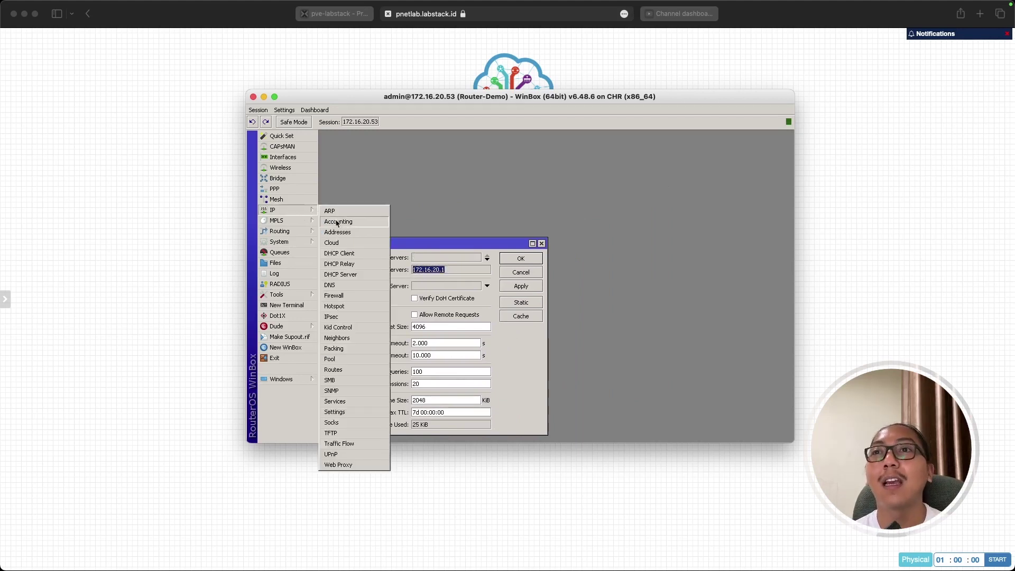
{"action": "left_click", "coordinate": [349, 254]}
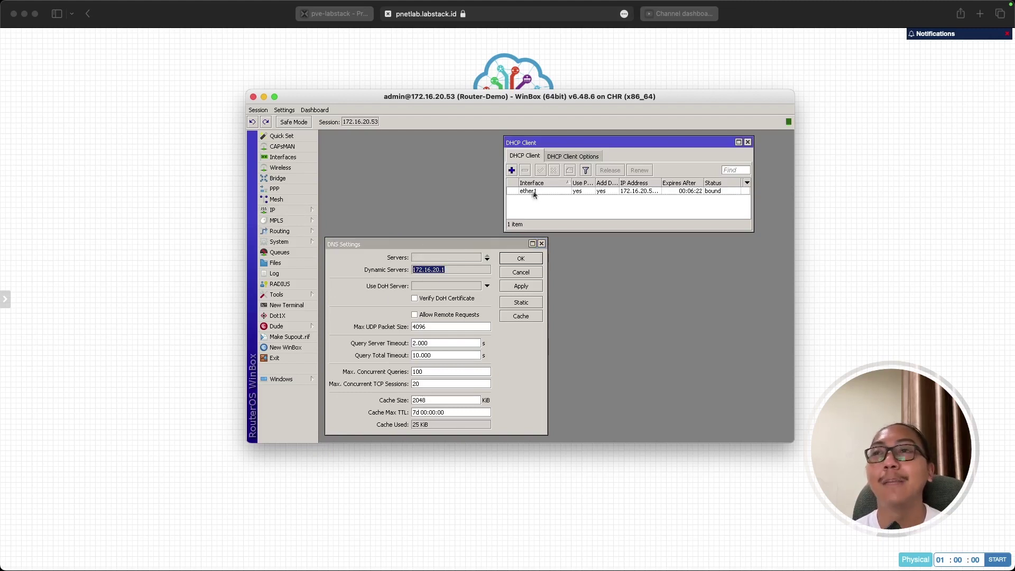
{"action": "left_click", "coordinate": [143, 334]}
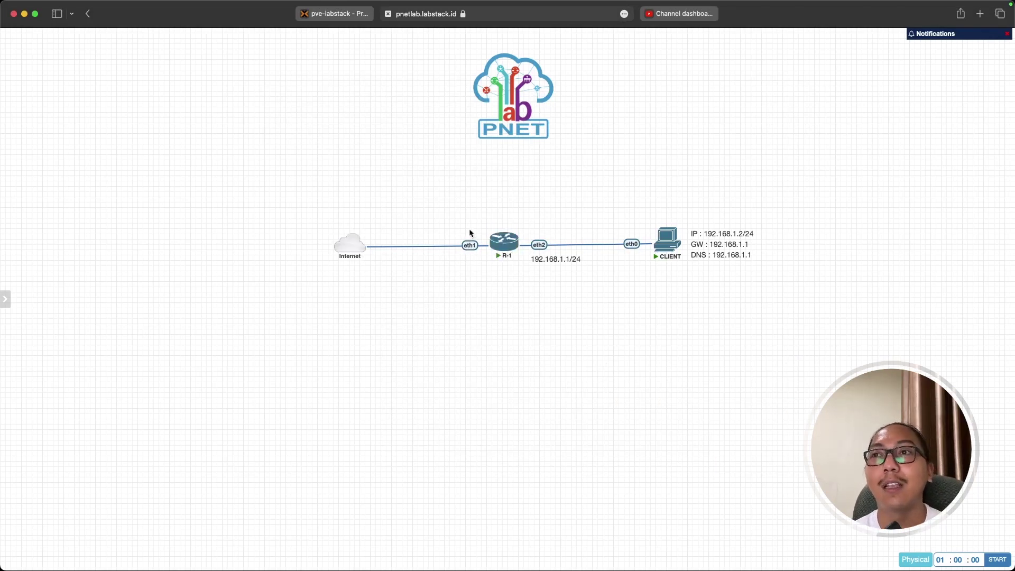
{"action": "key", "text": "super+Tab"}
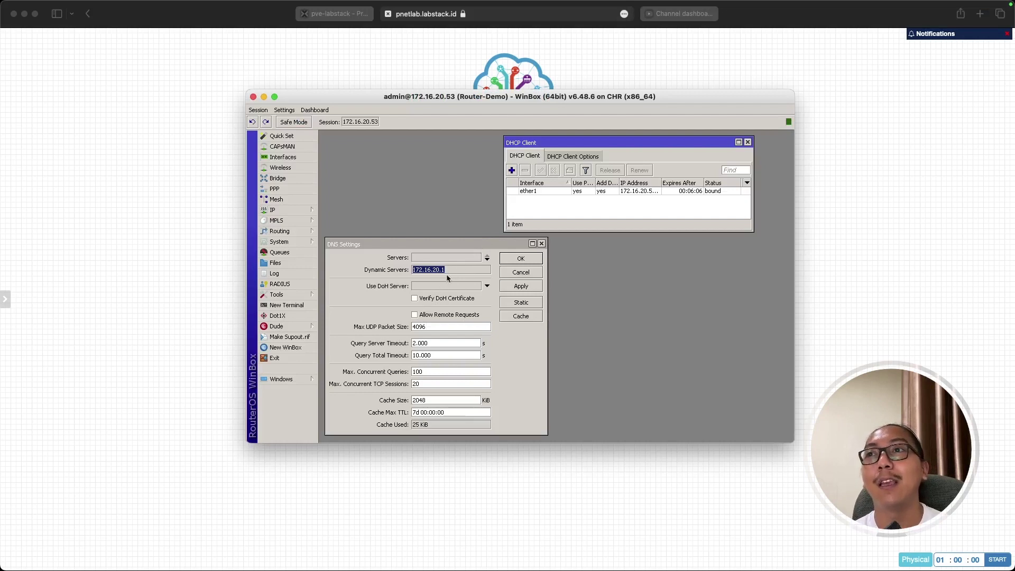
Turn off Use Peer DNS on the ether1 DHCP client and apply.
{"action": "left_click", "coordinate": [530, 193]}
{"action": "double_click", "coordinate": [530, 192]}
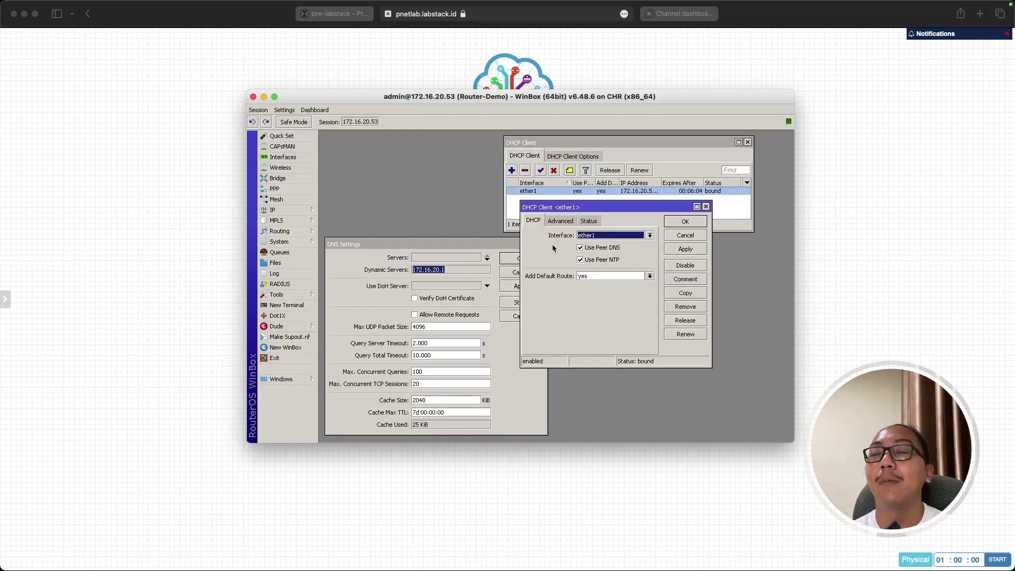
{"action": "left_click", "coordinate": [580, 248]}
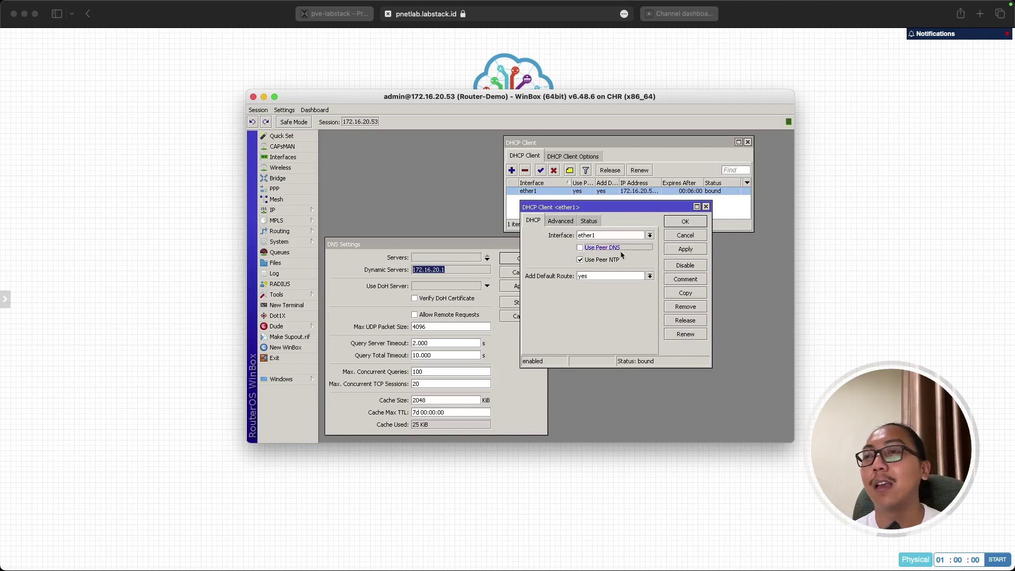
{"action": "left_click", "coordinate": [685, 248]}
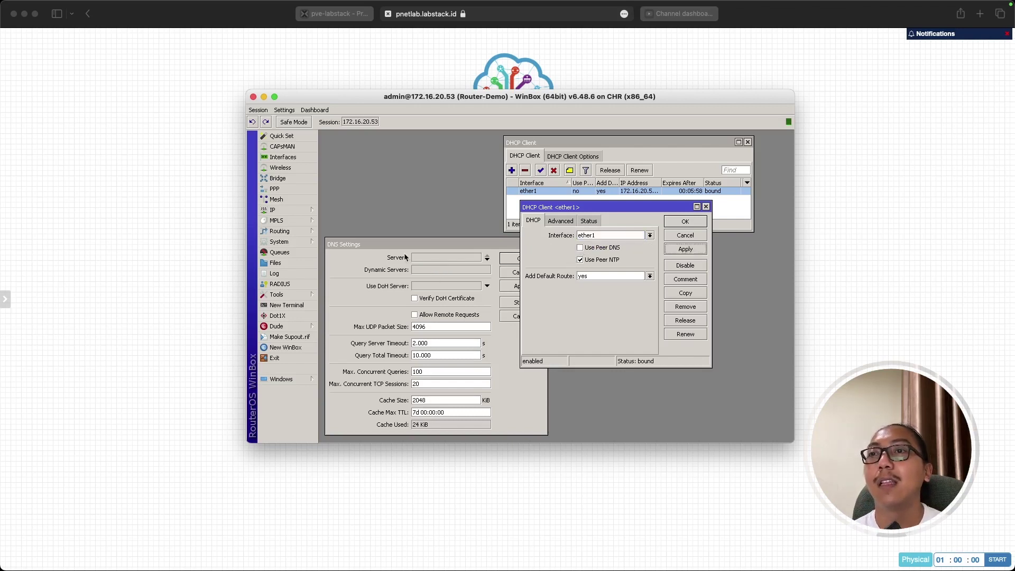
Add 8.8.8.8 as a static DNS server.
{"action": "left_click", "coordinate": [487, 258]}
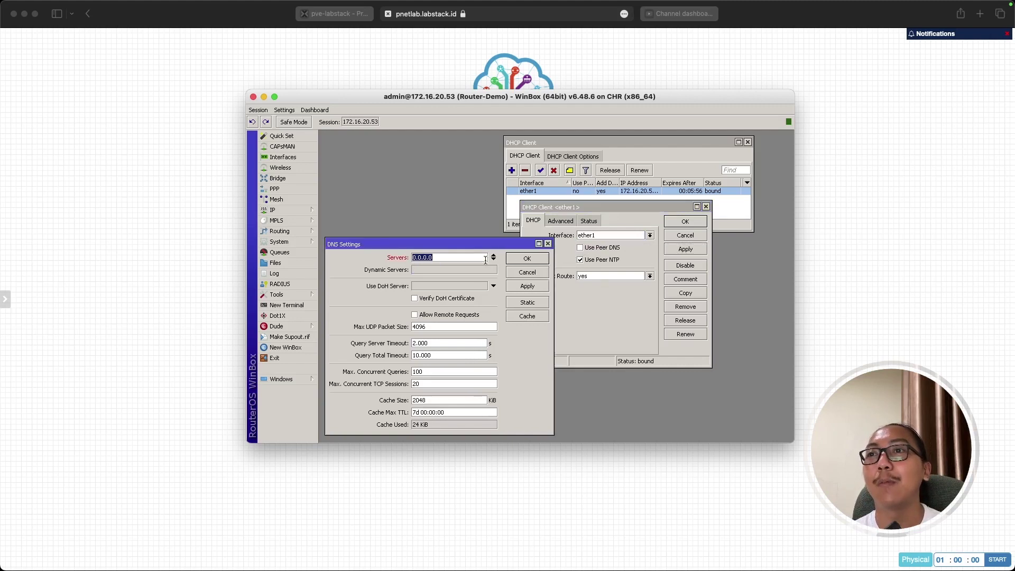
{"action": "left_click", "coordinate": [439, 259]}
{"action": "left_click_drag", "start_coordinate": [439, 259], "coordinate": [342, 259]}
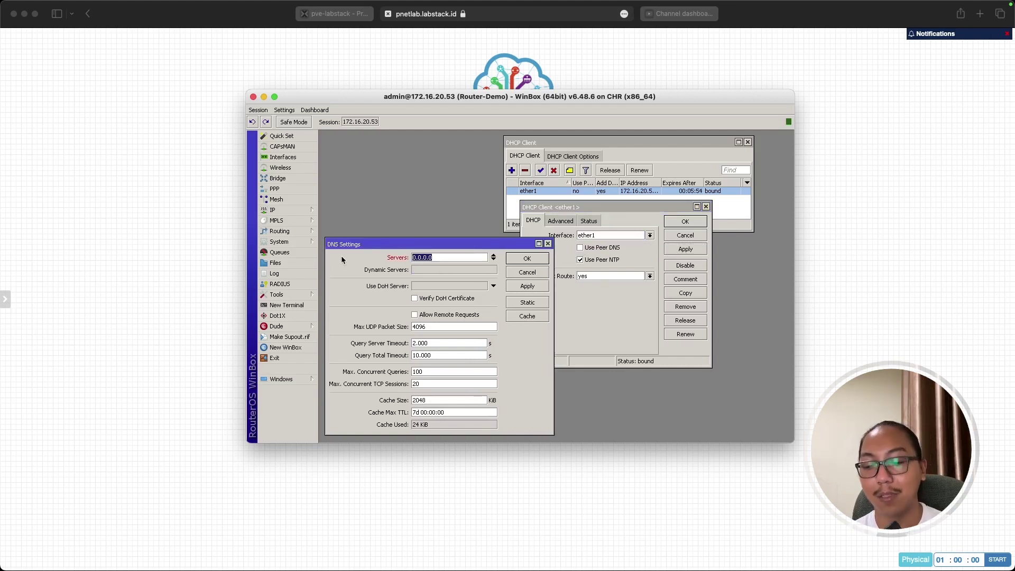
{"action": "type", "text": "8.8.8.8"}
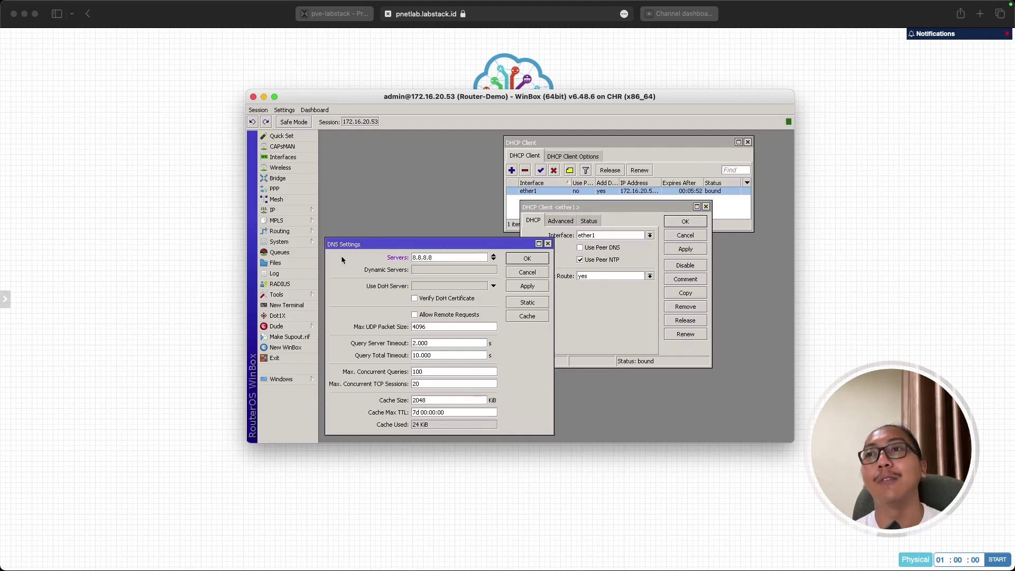
Re-enable Use Peer DNS on ether1's DHCP client, apply, and close its settings.
{"action": "left_click", "coordinate": [614, 248]}
{"action": "left_click", "coordinate": [686, 249]}
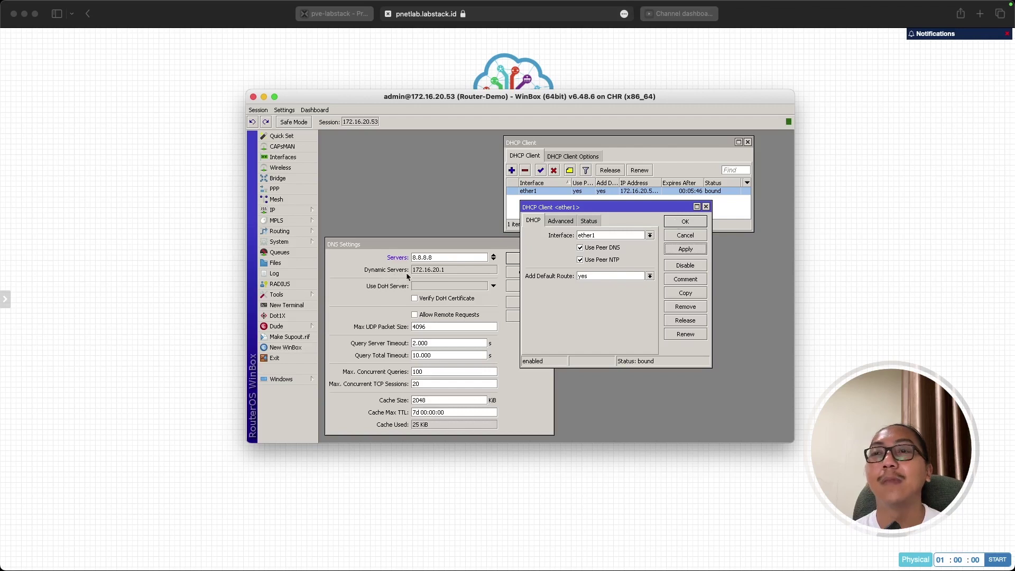
{"action": "left_click", "coordinate": [685, 221]}
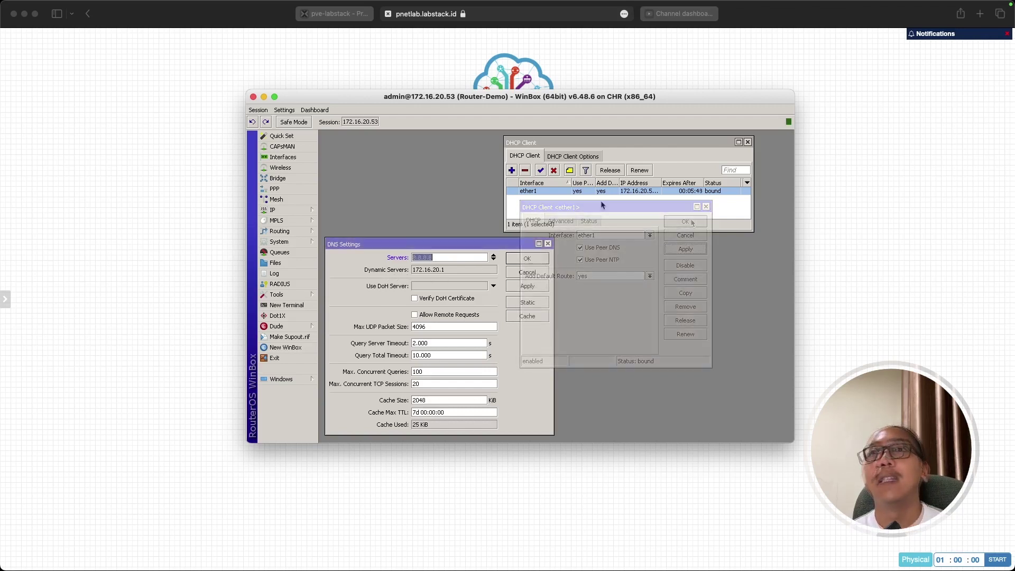
Close the DHCP client list, remove the 8.8.8.8 DNS server, tick Allow Remote Requests and apply.
{"action": "left_click", "coordinate": [747, 142]}
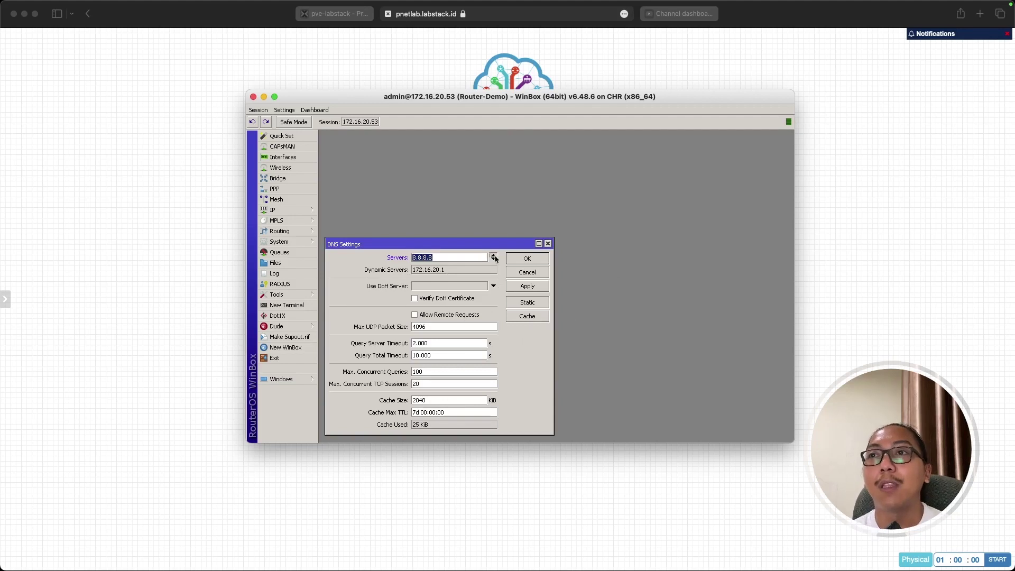
{"action": "left_click", "coordinate": [494, 259]}
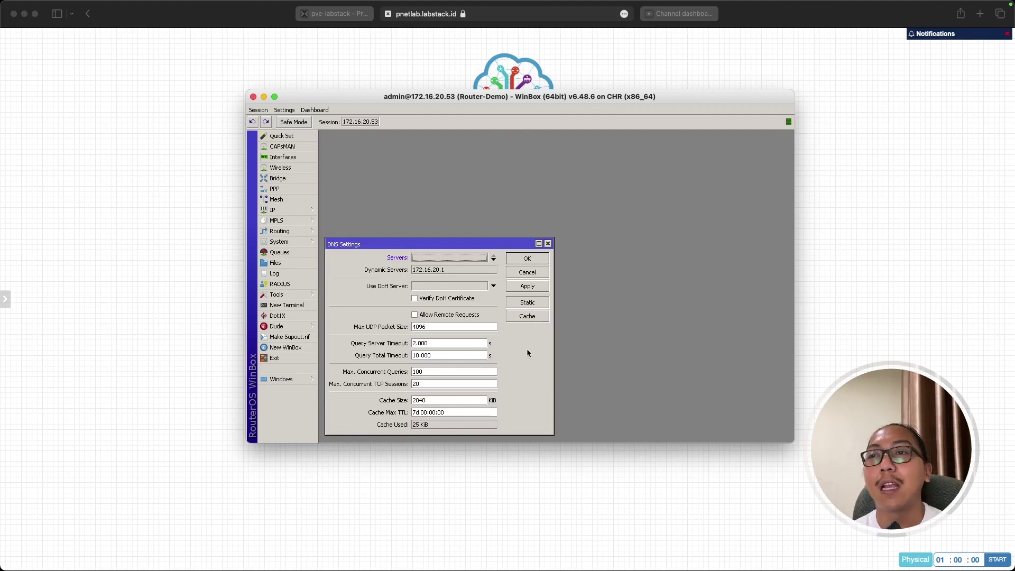
{"action": "left_click", "coordinate": [415, 315]}
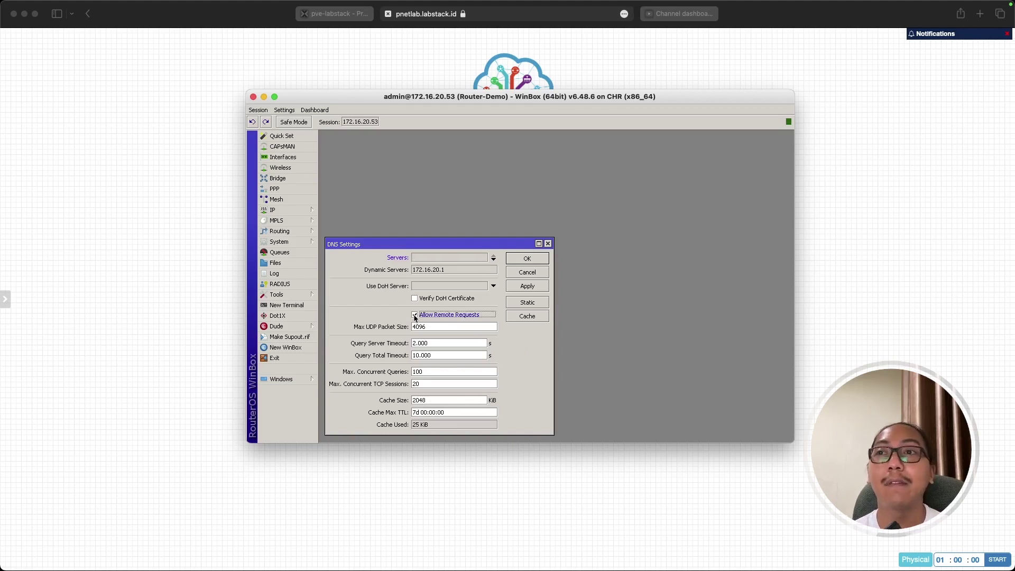
{"action": "left_click", "coordinate": [527, 286]}
{"action": "left_click", "coordinate": [876, 317]}
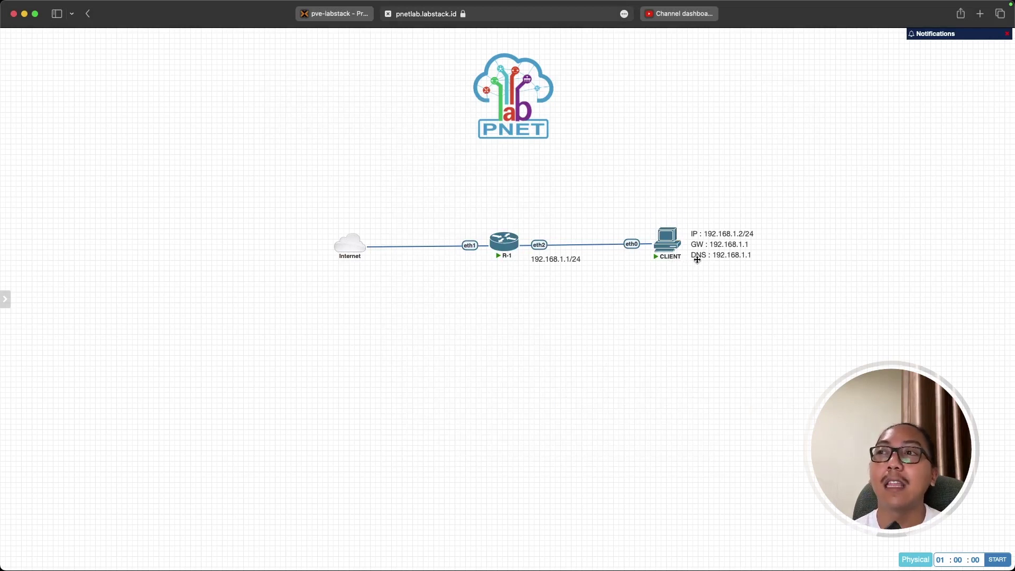
{"action": "mouse_move", "coordinate": [495, 261]}
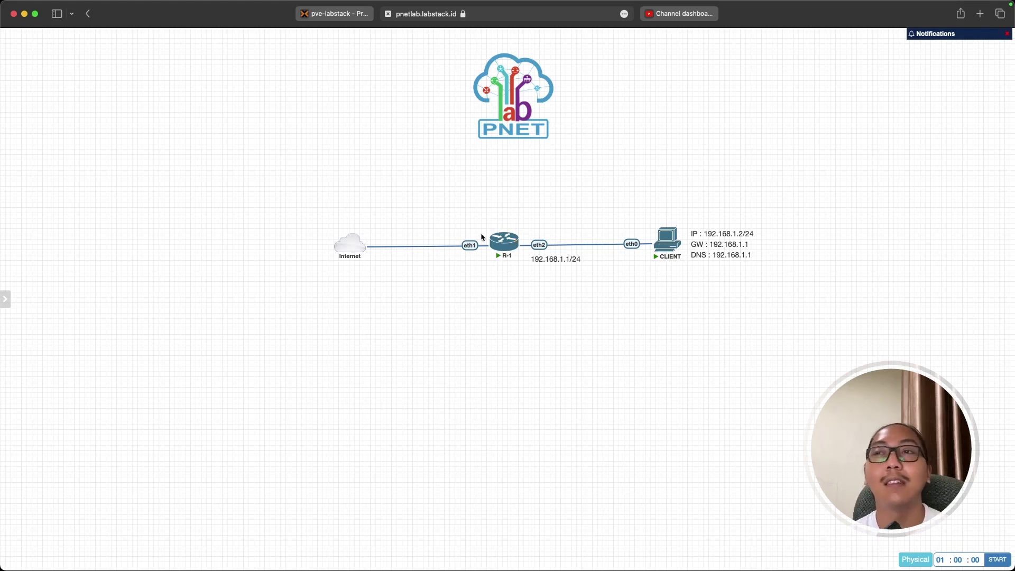
{"action": "left_click_drag", "start_coordinate": [460, 201], "coordinate": [544, 289]}
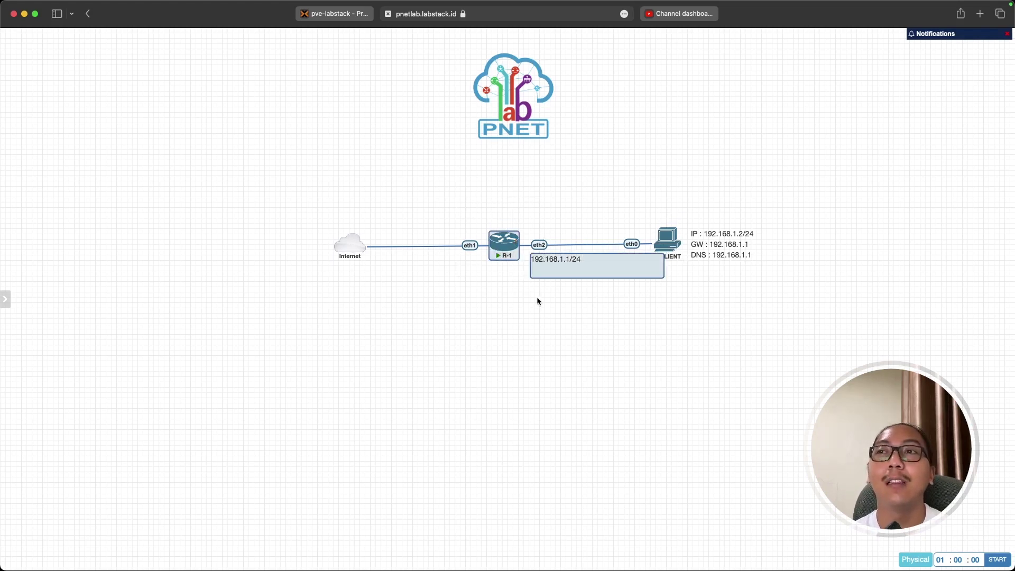
{"action": "left_click", "coordinate": [537, 296]}
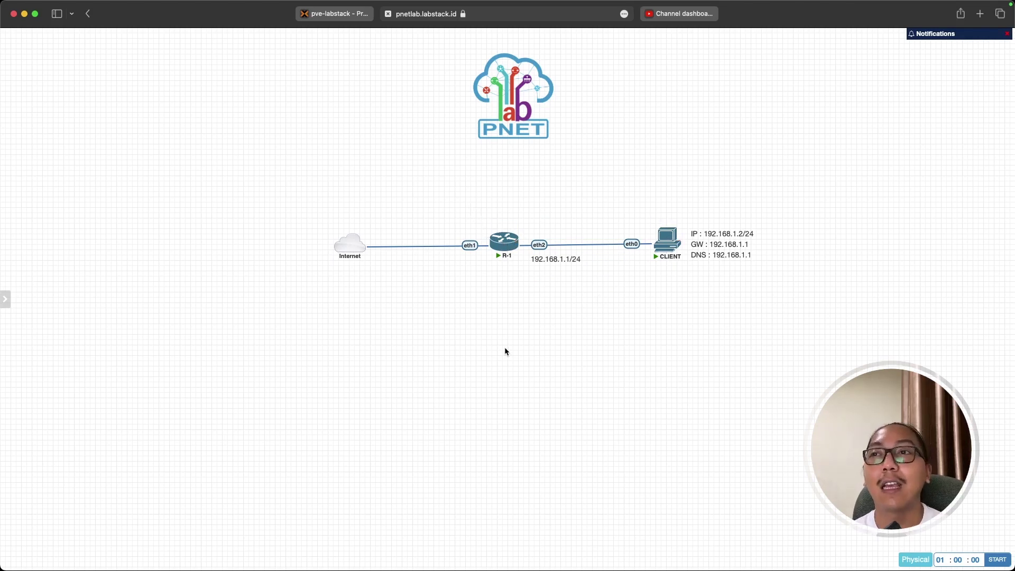
{"action": "key", "text": "super+Tab"}
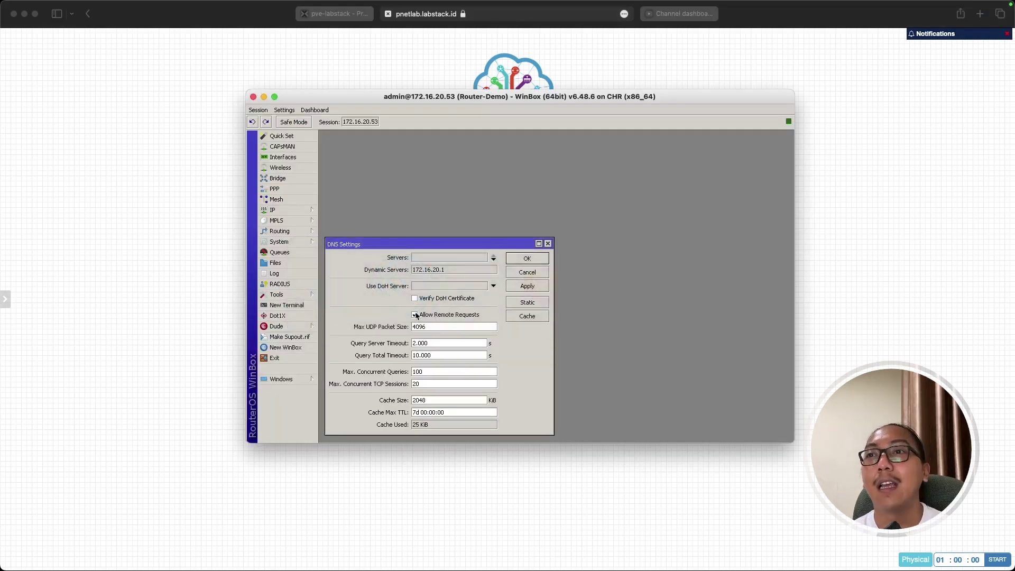
Return to WinBox DNS Settings, tick Allow Remote Requests, apply and confirm with OK.
{"action": "left_click", "coordinate": [415, 315]}
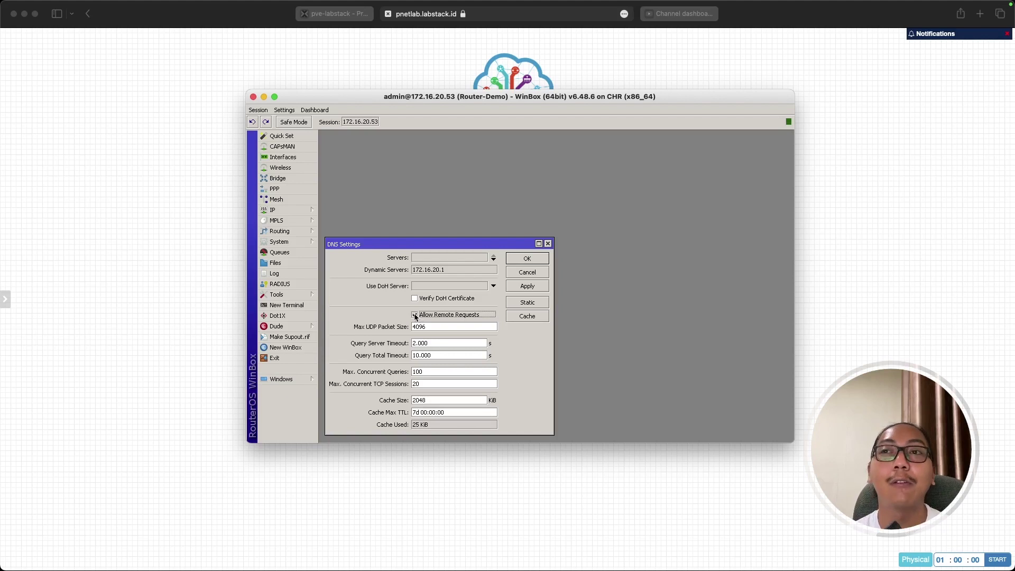
{"action": "left_click", "coordinate": [554, 481]}
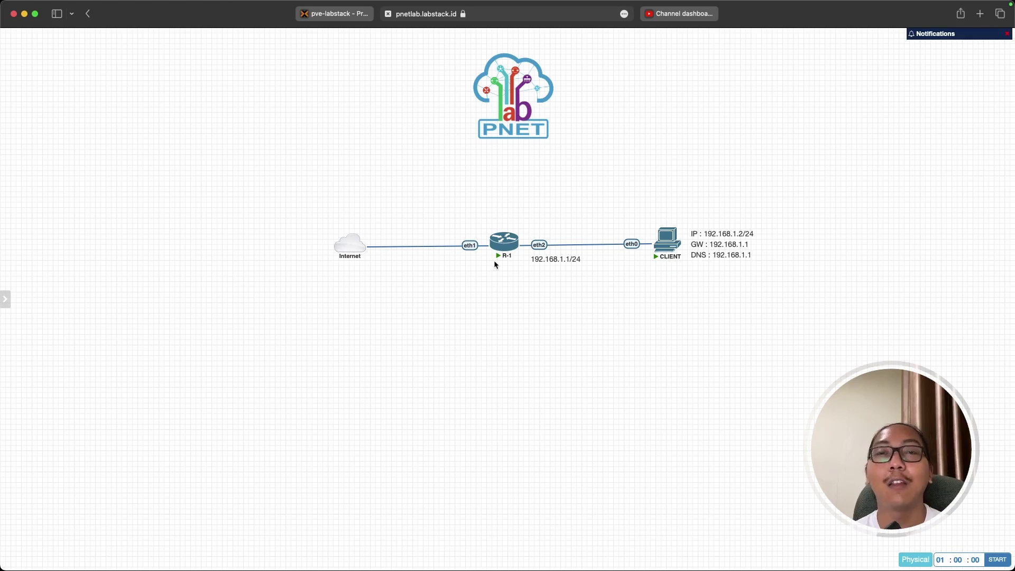
{"action": "mouse_move", "coordinate": [669, 251]}
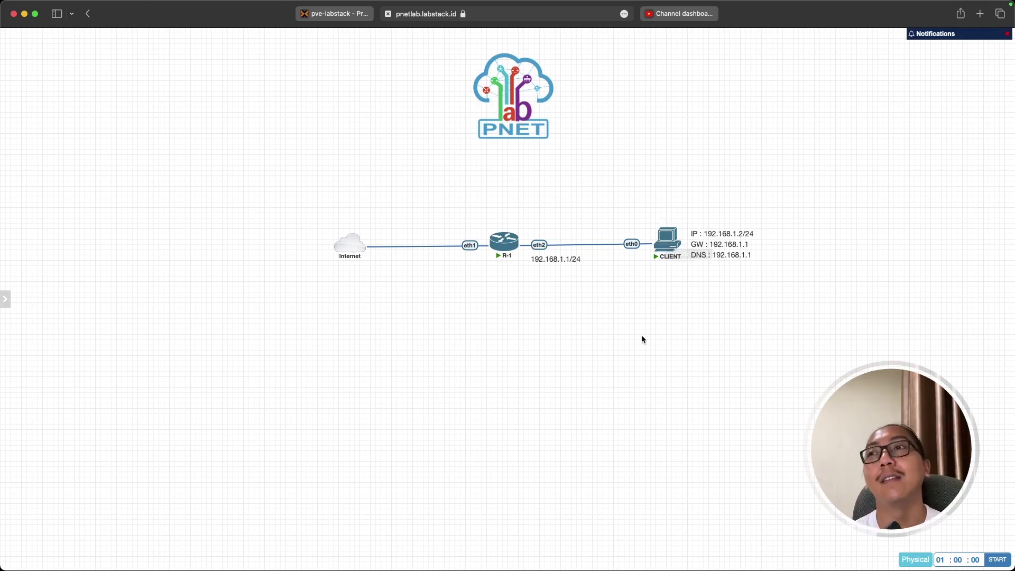
{"action": "key", "text": "super+Tab"}
{"action": "left_click", "coordinate": [402, 286]}
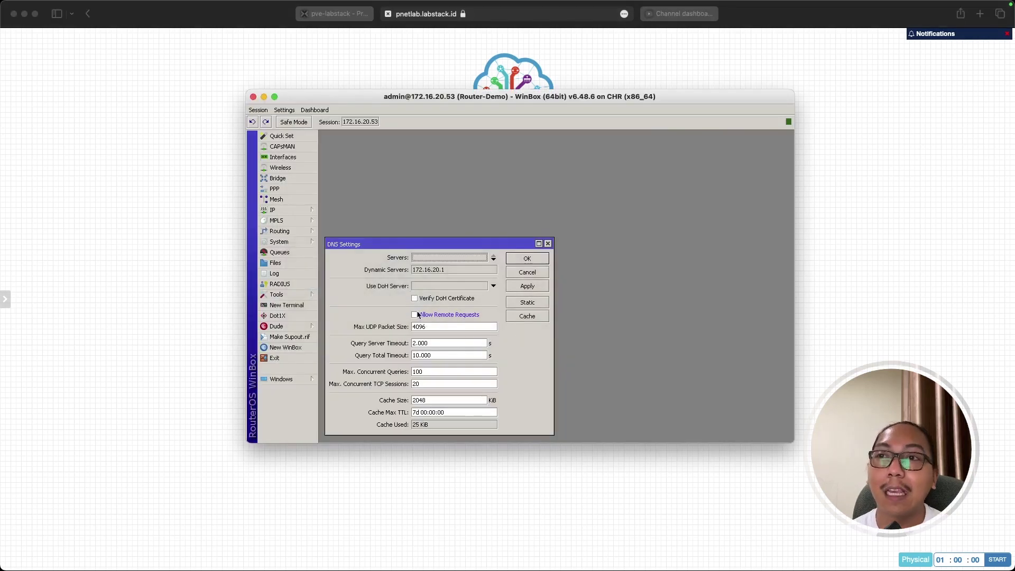
{"action": "left_click", "coordinate": [416, 315]}
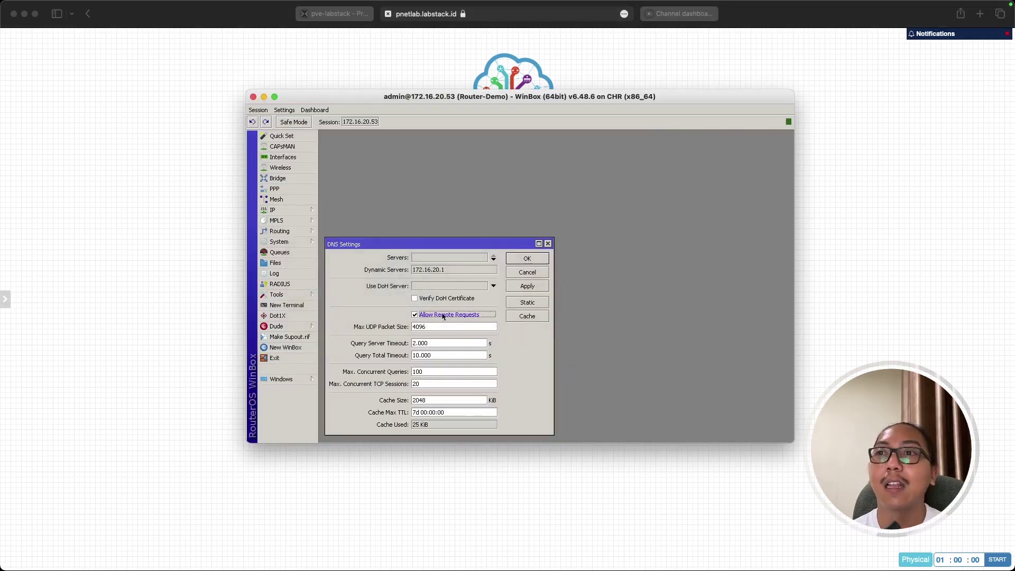
{"action": "left_click", "coordinate": [521, 287]}
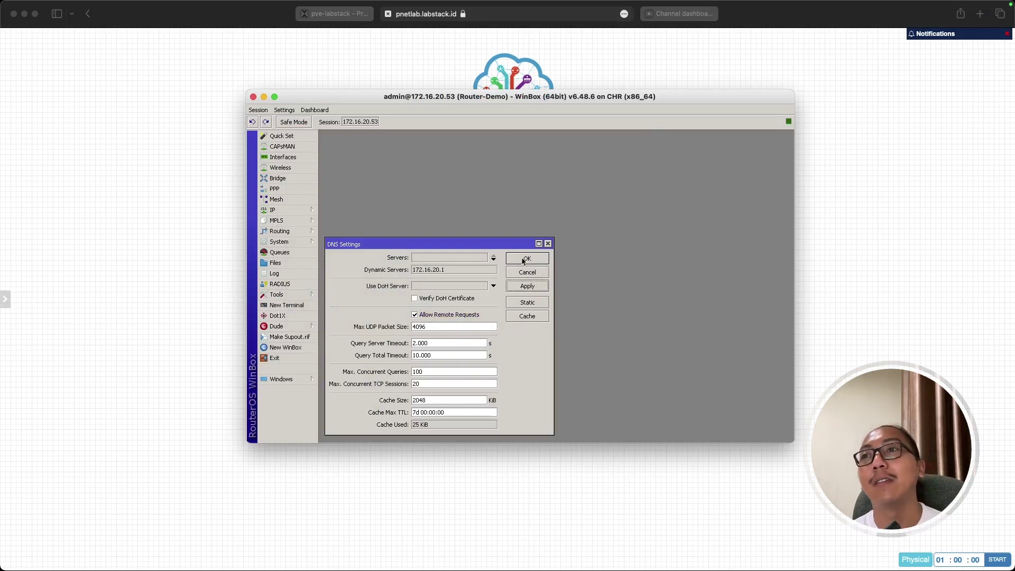
{"action": "left_click", "coordinate": [523, 258]}
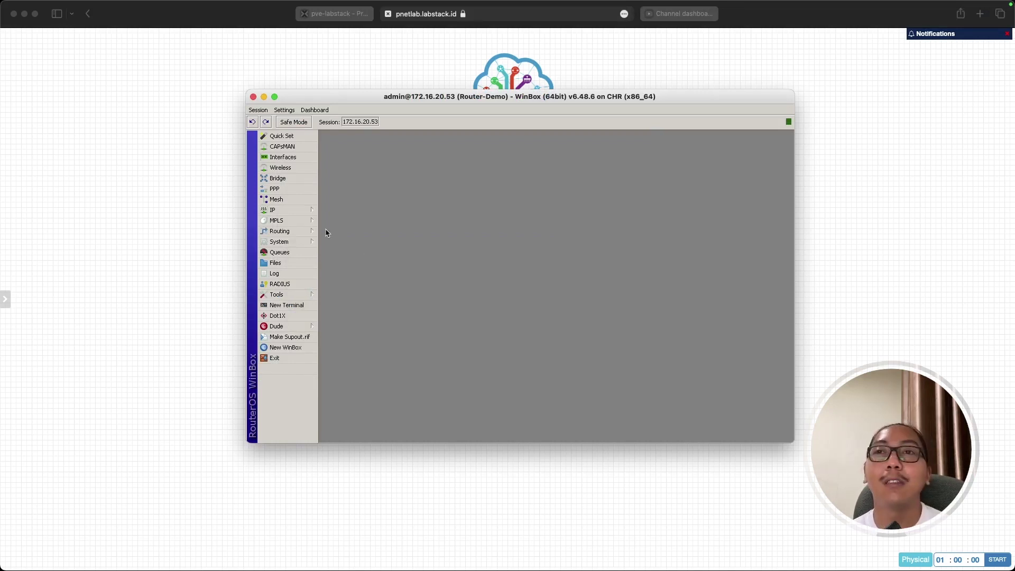
Review the router's IP Addresses, Routes and DNS Settings, then close all three windows.
{"action": "left_click", "coordinate": [308, 210]}
{"action": "left_click", "coordinate": [355, 233]}
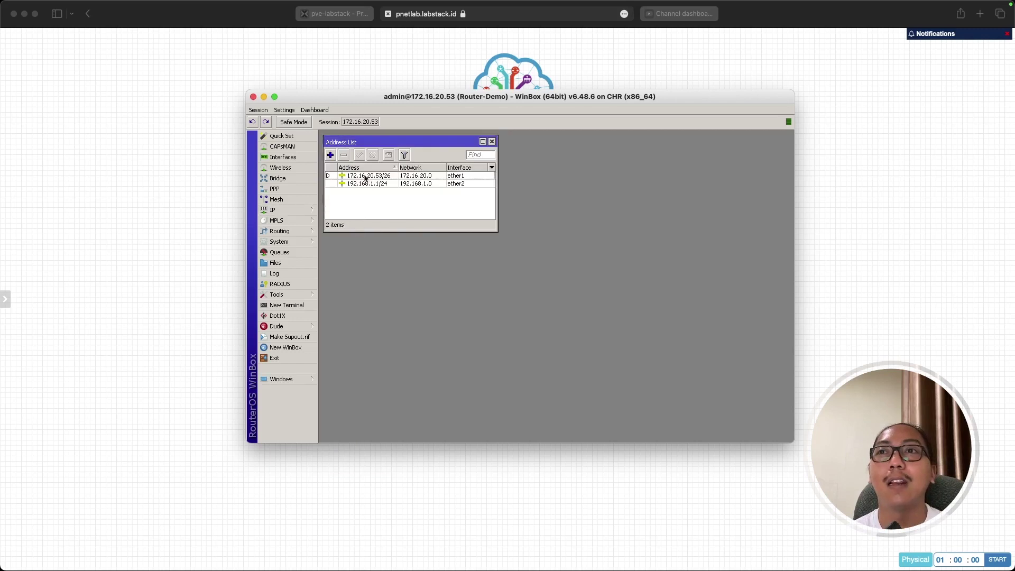
{"action": "left_click", "coordinate": [291, 210]}
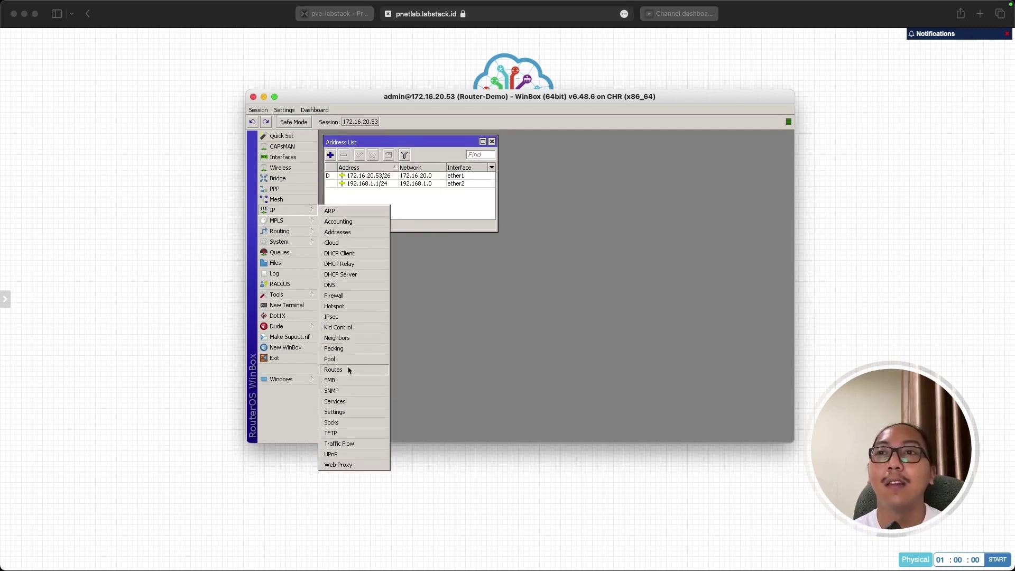
{"action": "left_click", "coordinate": [349, 370]}
{"action": "left_click", "coordinate": [306, 211]}
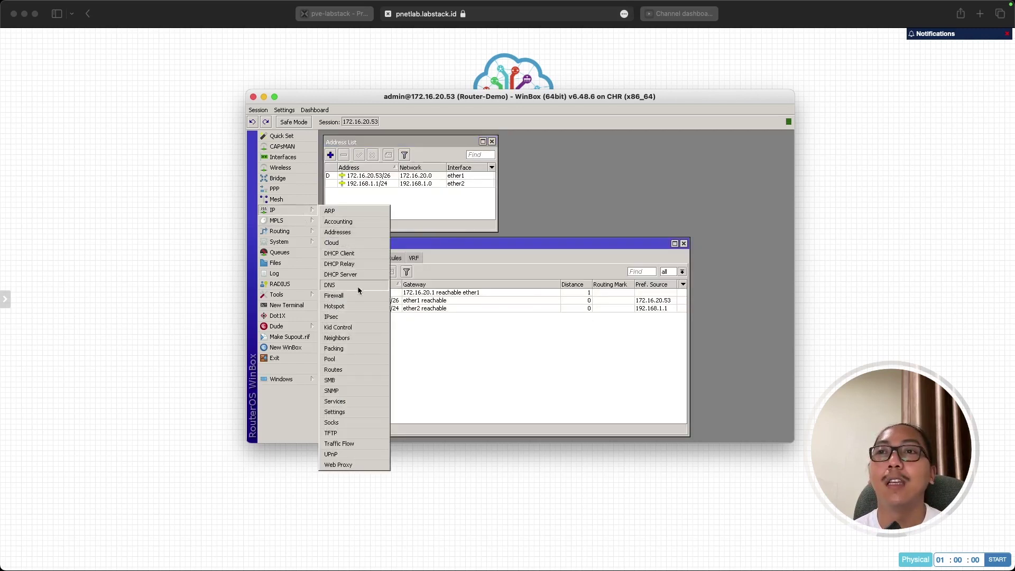
{"action": "left_click", "coordinate": [358, 285]}
{"action": "left_click_drag", "start_coordinate": [483, 246], "coordinate": [685, 155]}
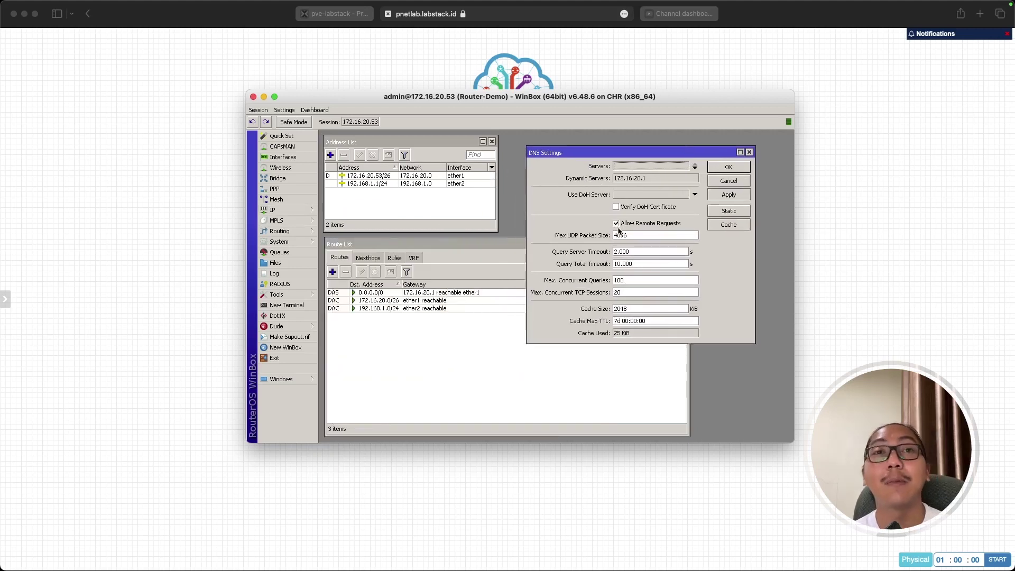
{"action": "left_click", "coordinate": [732, 181]}
{"action": "left_click", "coordinate": [491, 142]}
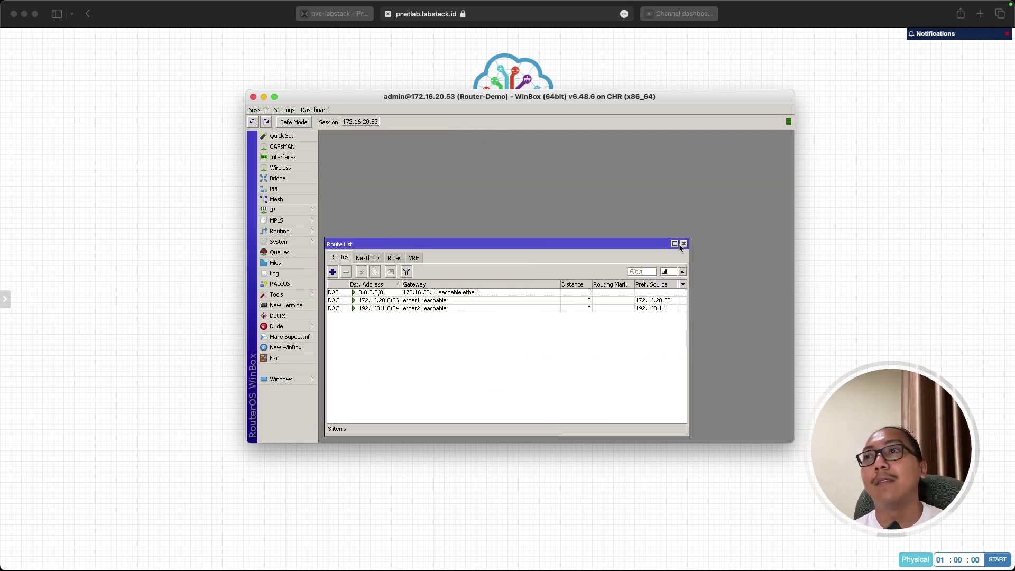
{"action": "left_click", "coordinate": [683, 243]}
In a new router terminal, ping 8.8.8.8 and google.com successfully.
{"action": "left_click", "coordinate": [286, 305]}
{"action": "type", "text": "ping 8.8.8.8"}
{"action": "key", "text": "Return"}
{"action": "key", "text": "ctrl+c"}
{"action": "type", "text": "ping google.com"}
{"action": "key", "text": "Return"}
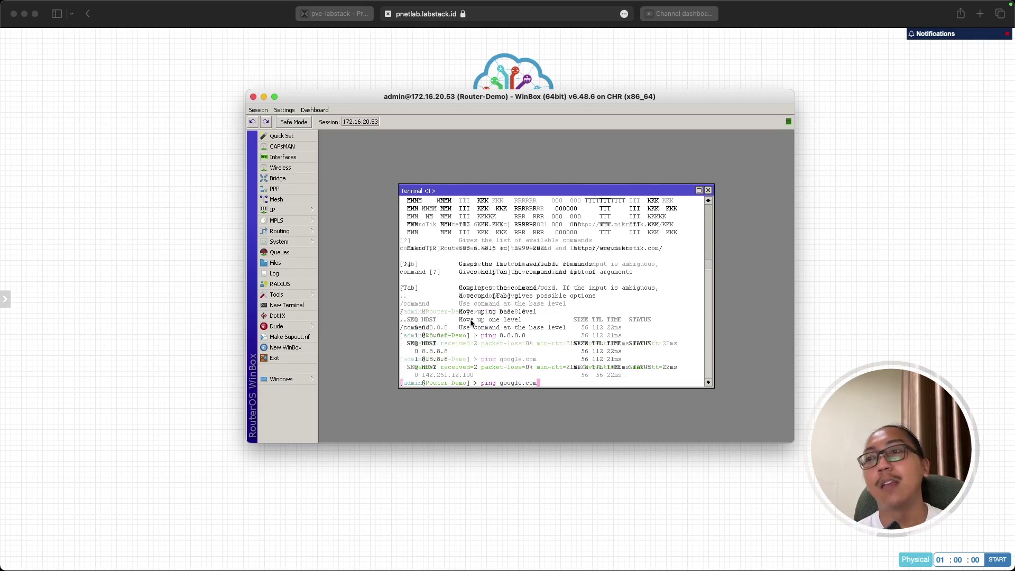
{"action": "key", "text": "ctrl+c"}
Switch away from WinBox and bring the PNETLab lab topology to the front.
{"action": "key", "text": "super+Tab"}
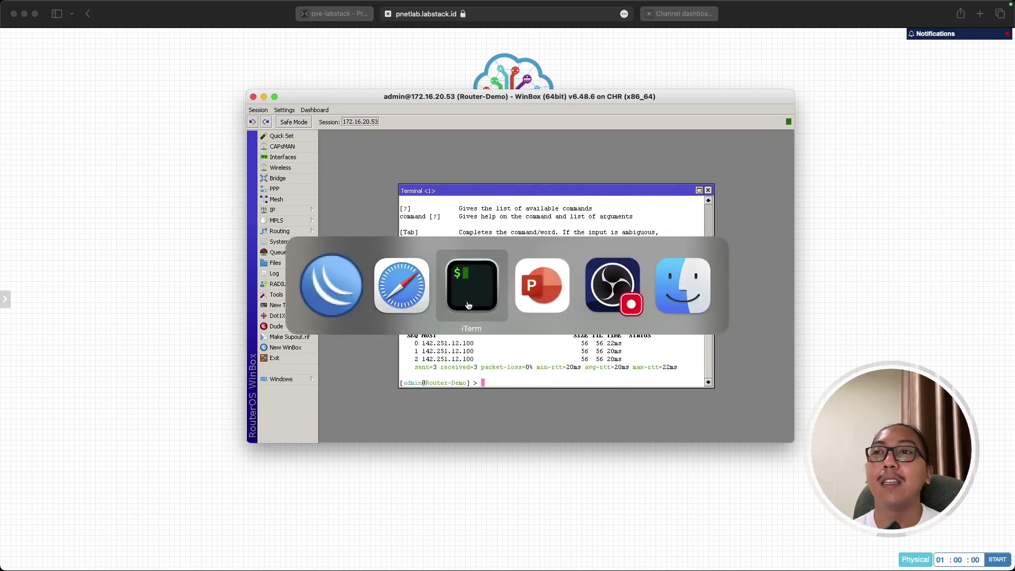
{"action": "left_click", "coordinate": [469, 314]}
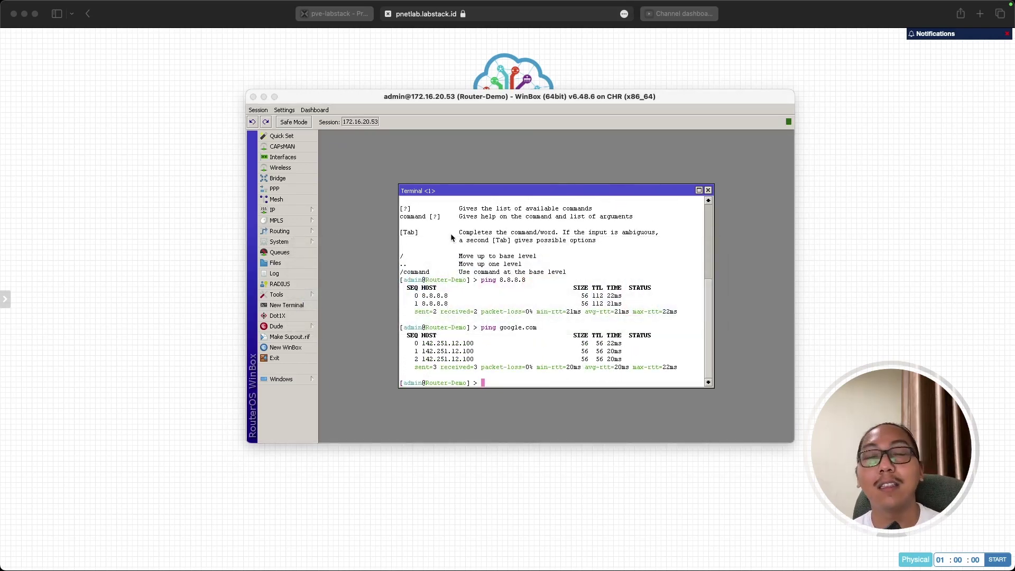
{"action": "left_click", "coordinate": [417, 479]}
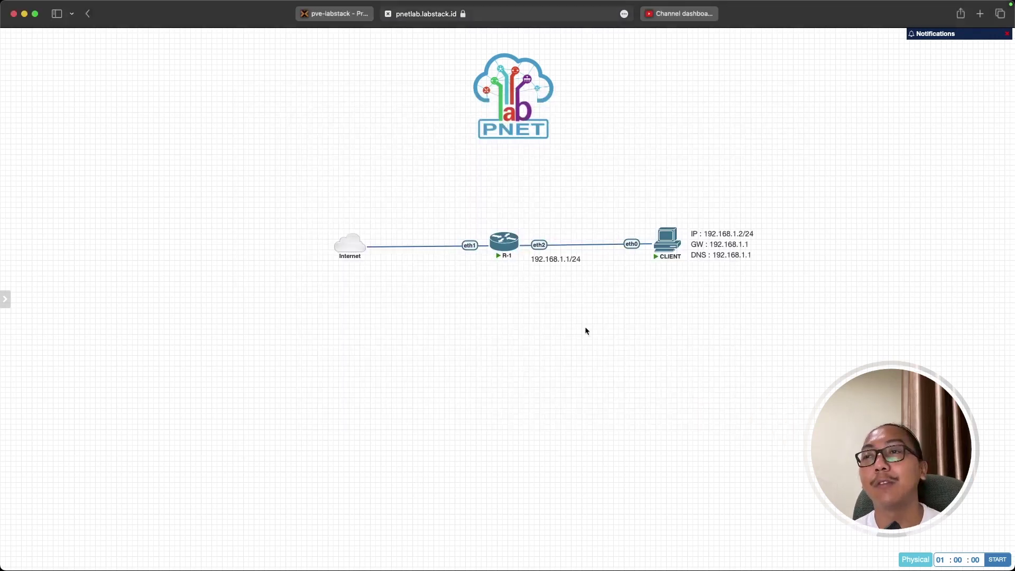
Open the CLIENT node's console session in the terminal app.
{"action": "key", "text": "super+Tab"}
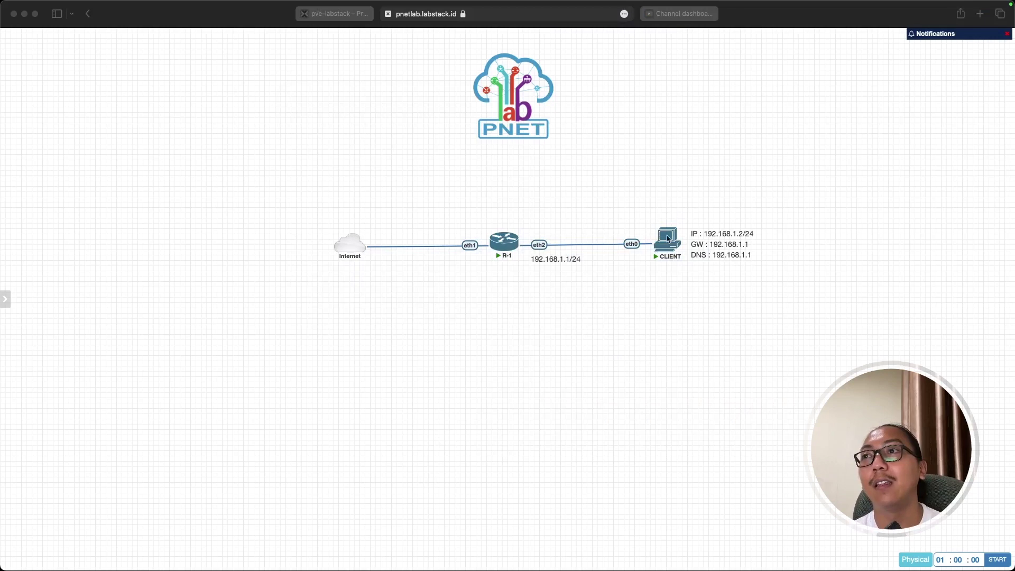
{"action": "left_click", "coordinate": [668, 241]}
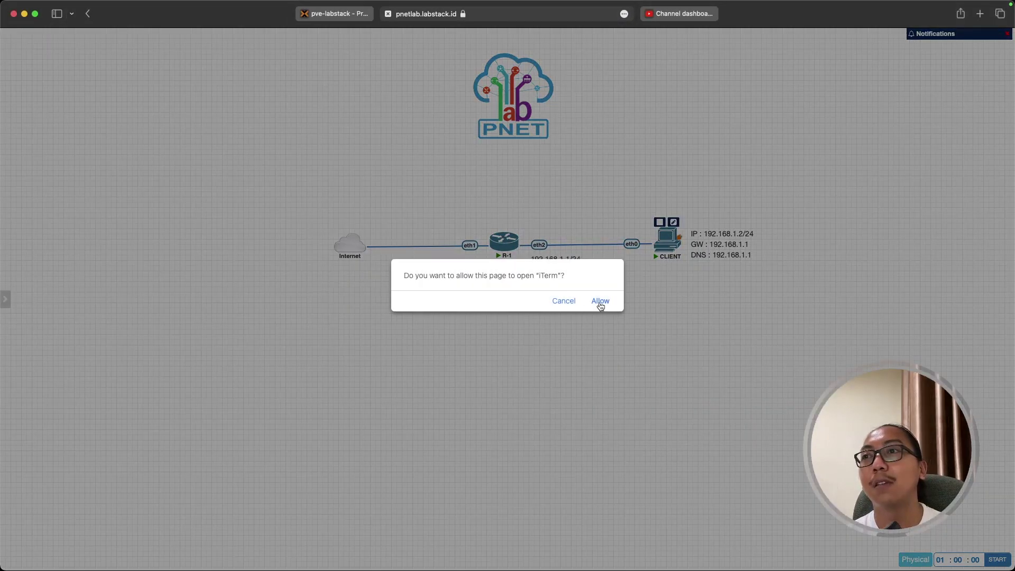
{"action": "left_click", "coordinate": [599, 302]}
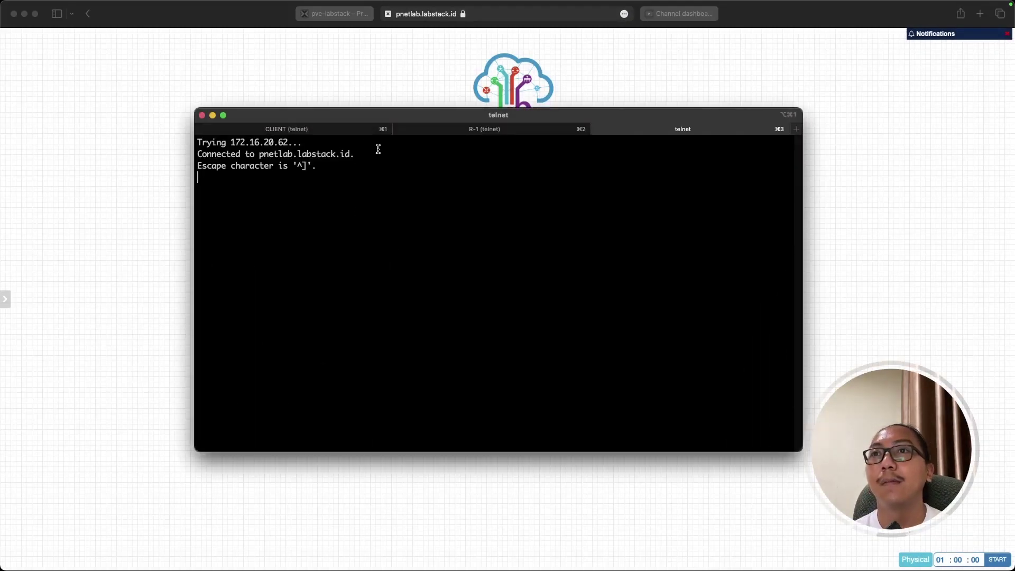
{"action": "left_click", "coordinate": [327, 131]}
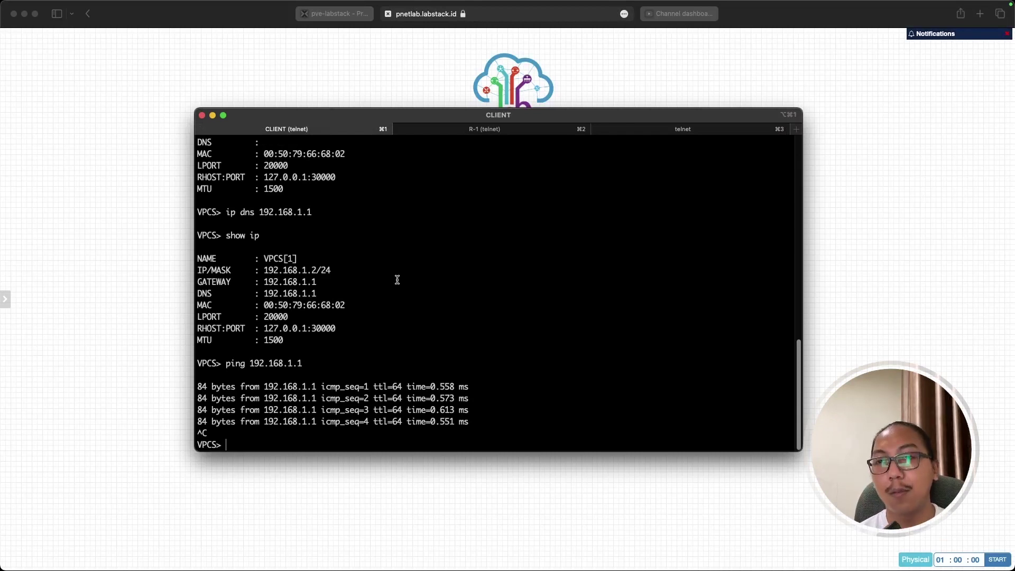
From CLIENT, ping 192.168.1.1 successfully, then ping 8.8.8.8, which times out.
{"action": "type", "text": "ping"}
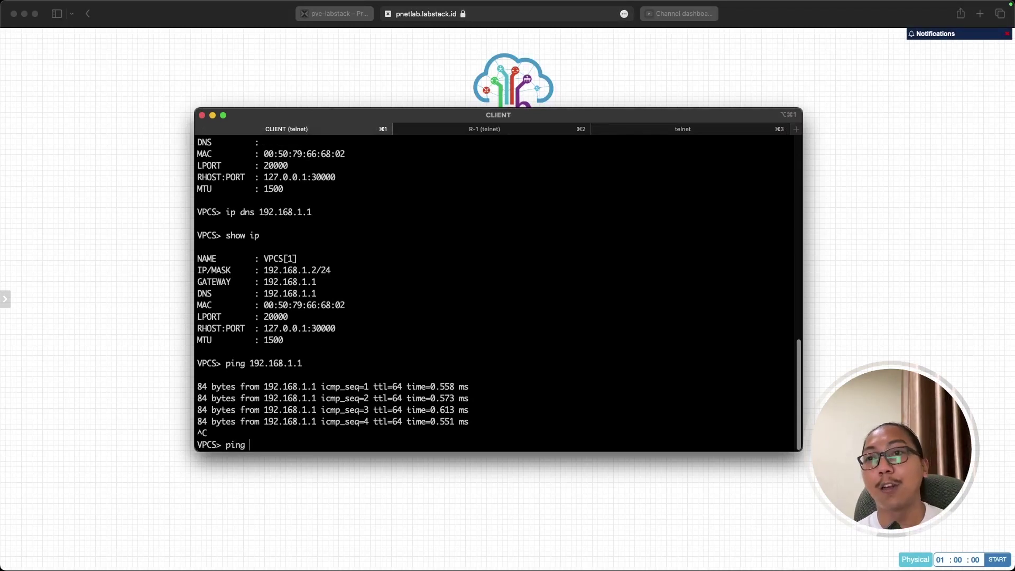
{"action": "left_click_drag", "start_coordinate": [225, 362], "coordinate": [303, 364]}
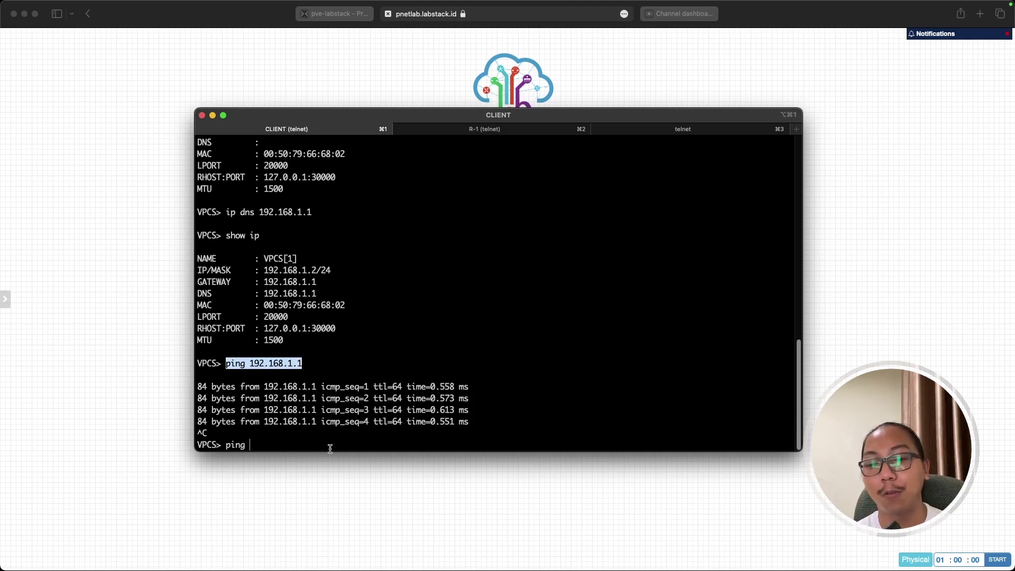
{"action": "type", "text": "192.16"}
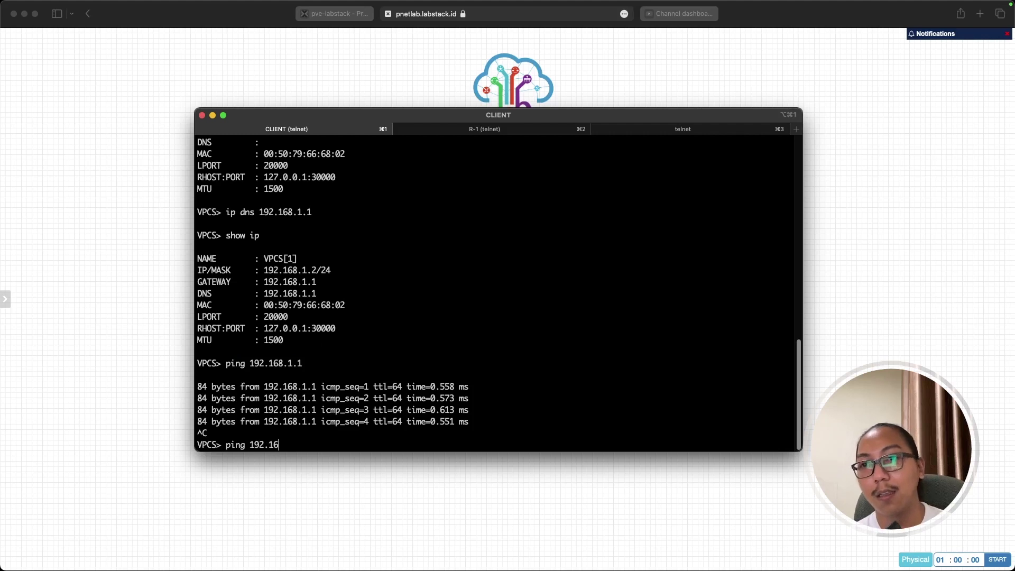
{"action": "type", "text": "8.1.1"}
{"action": "key", "text": "Return"}
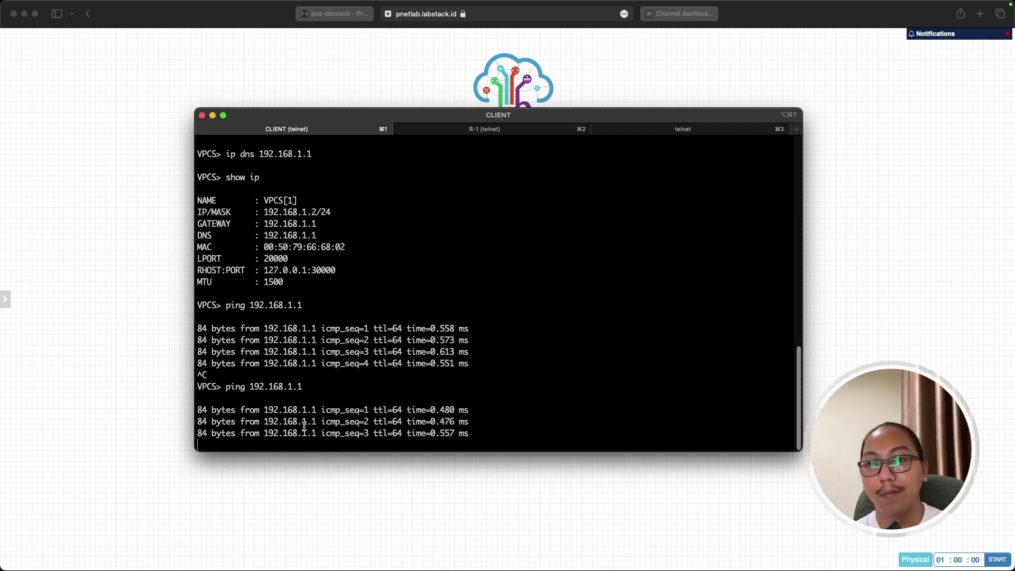
{"action": "key", "text": "ctrl+c"}
{"action": "type", "text": "ping 8.8."}
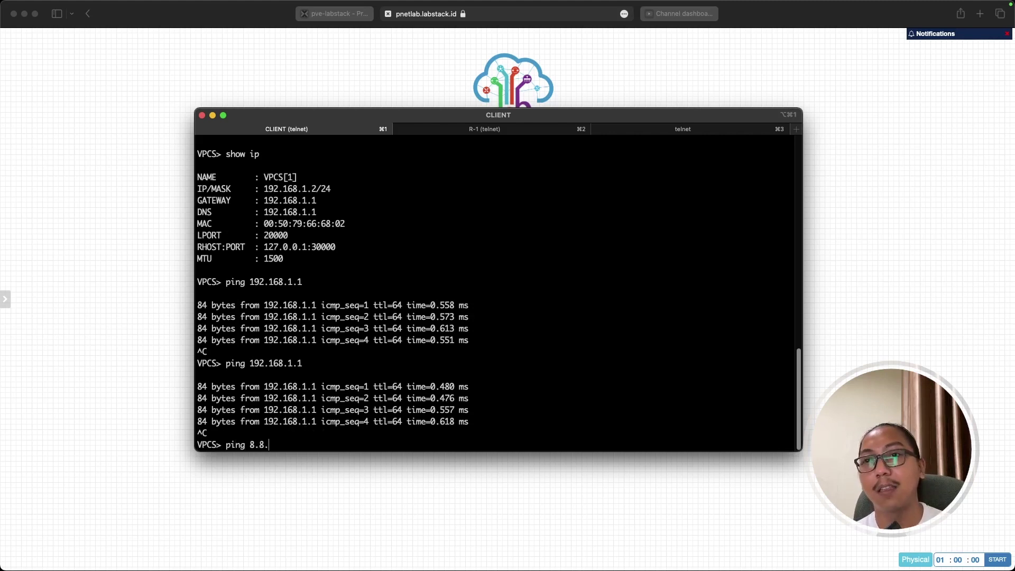
{"action": "type", "text": "8.8"}
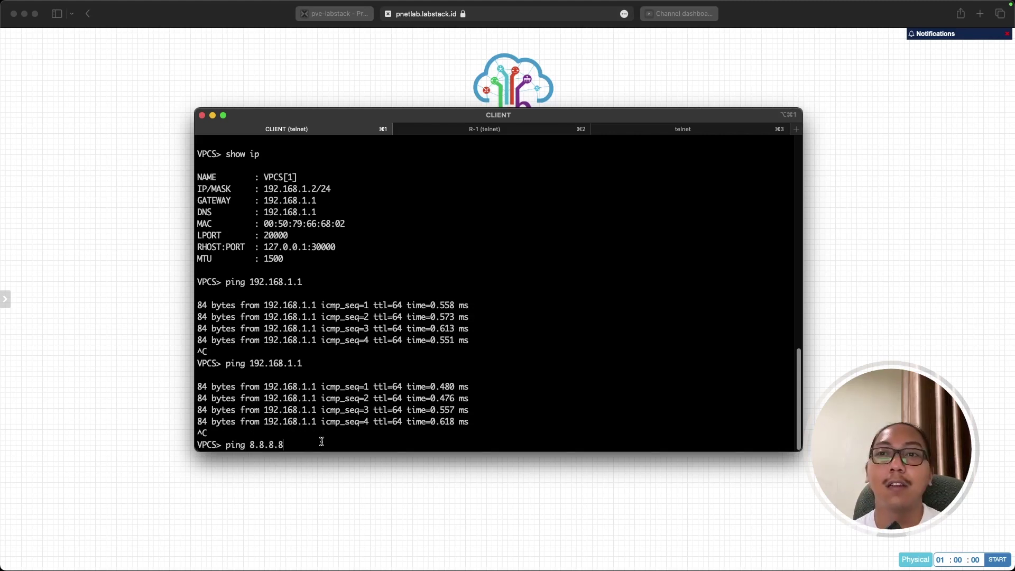
{"action": "key", "text": "Return"}
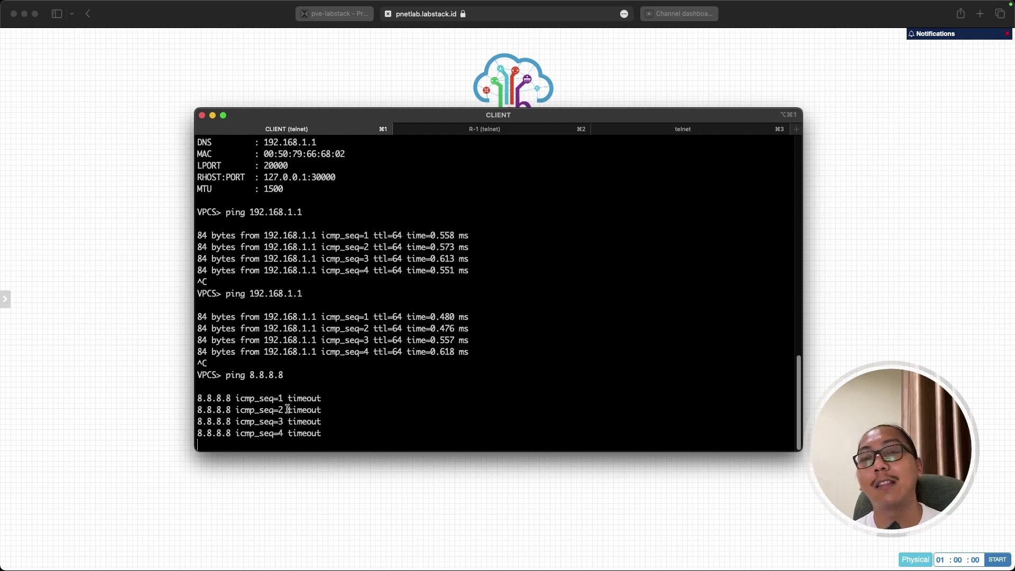
{"action": "key", "text": "ctrl+c"}
Bring the WinBox router manager back to the front.
{"action": "left_click", "coordinate": [315, 483]}
{"action": "key", "text": "super+Tab"}
{"action": "left_click", "coordinate": [461, 296]}
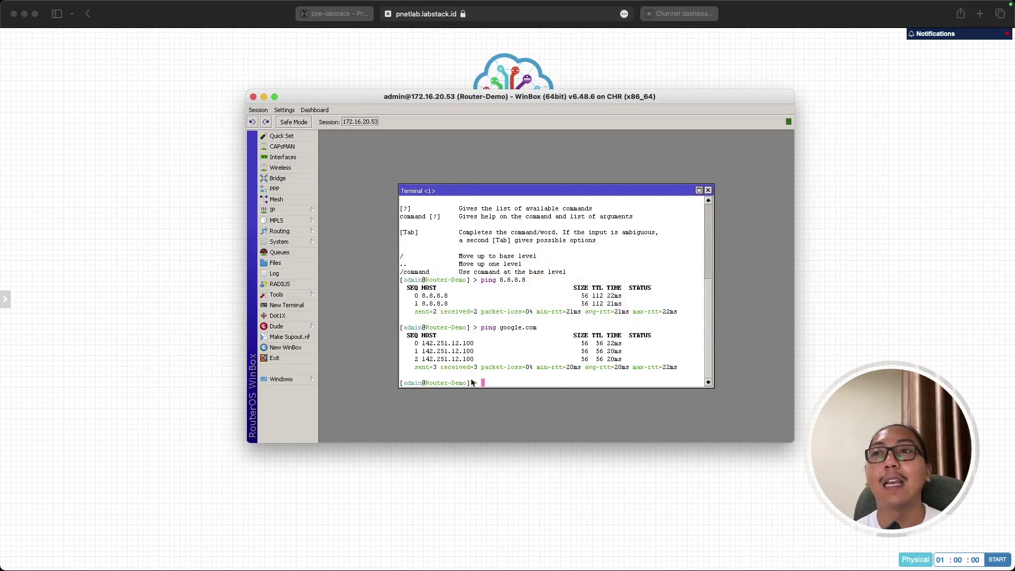
After a look at the R-1 topology, close WinBox's Terminal window and open the IP menu.
{"action": "left_click", "coordinate": [388, 478]}
{"action": "left_click_drag", "start_coordinate": [462, 206], "coordinate": [539, 302]}
{"action": "left_click", "coordinate": [520, 324]}
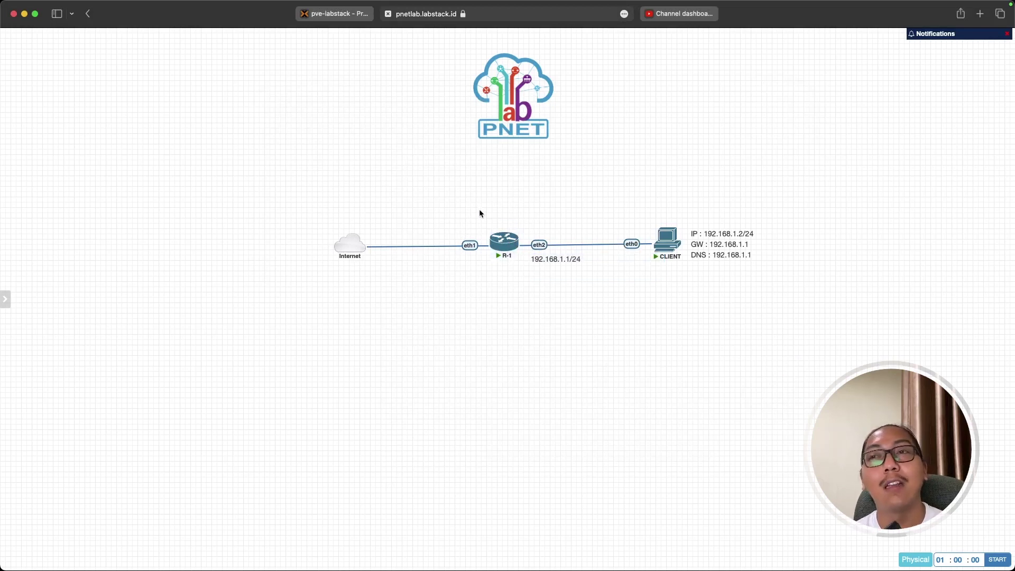
{"action": "key", "text": "super+Tab"}
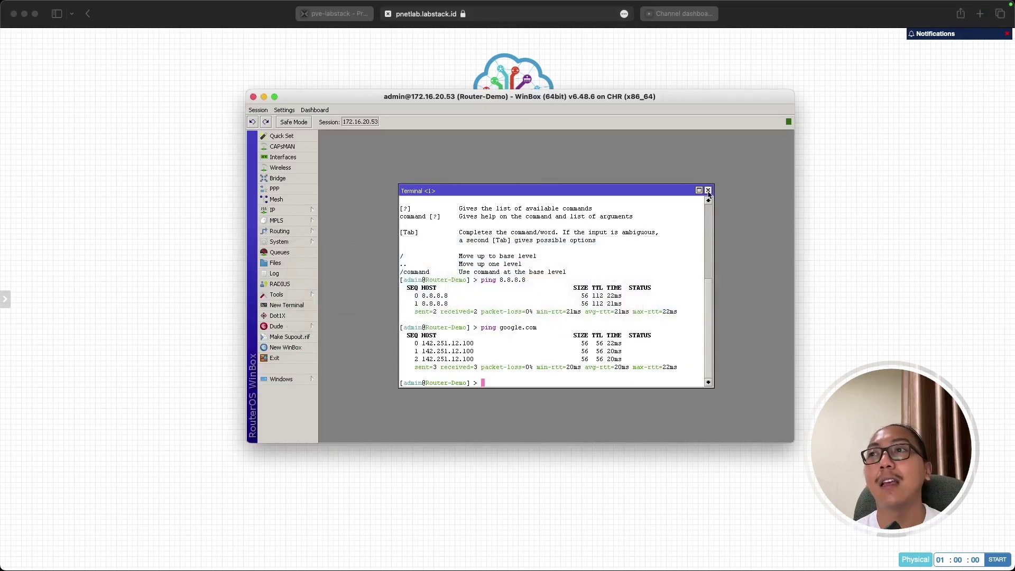
{"action": "left_click", "coordinate": [708, 190]}
{"action": "left_click", "coordinate": [302, 214]}
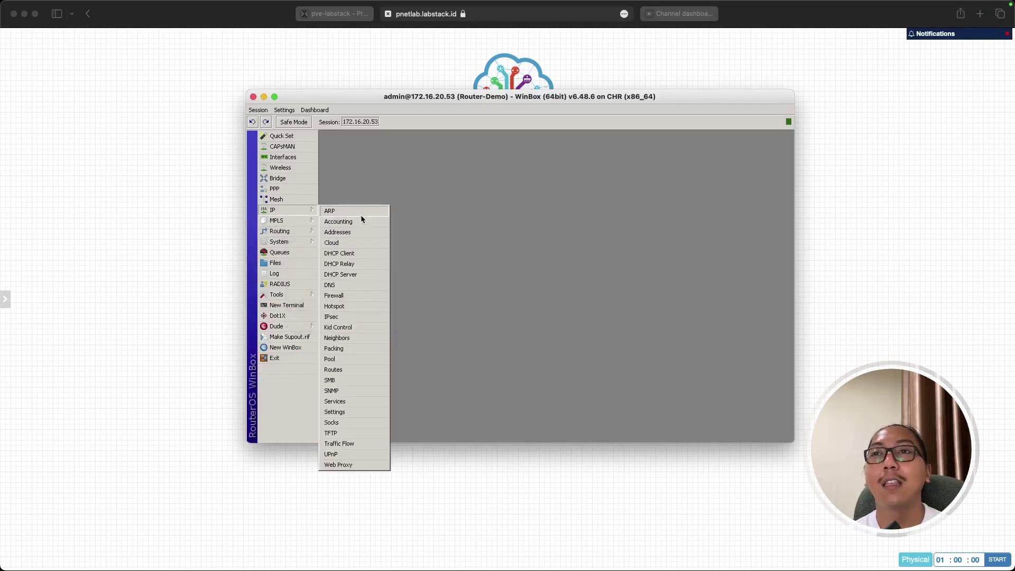
Open Firewall NAT and start a new rule with chain srcnat.
{"action": "left_click", "coordinate": [339, 297]}
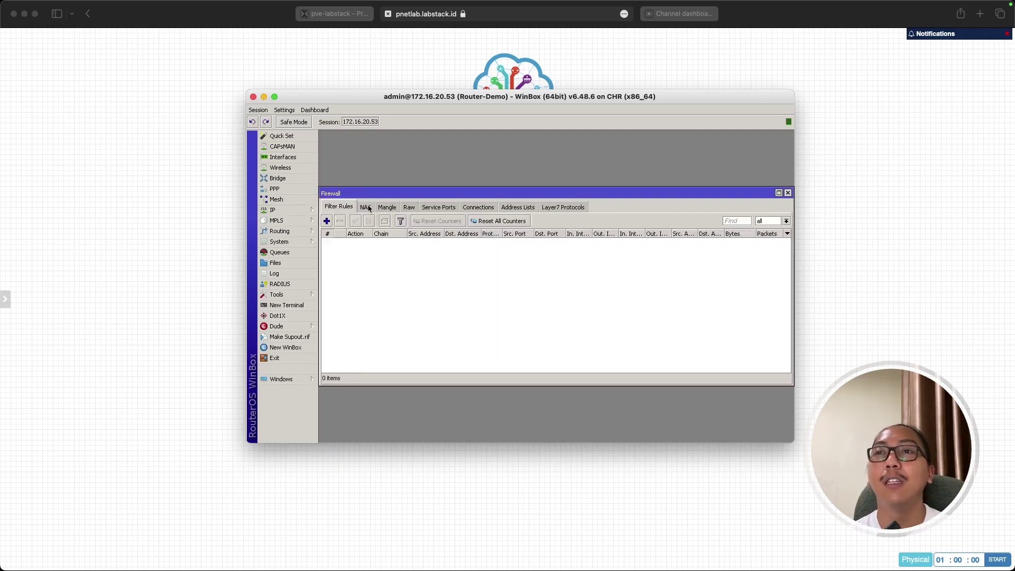
{"action": "left_click", "coordinate": [366, 207]}
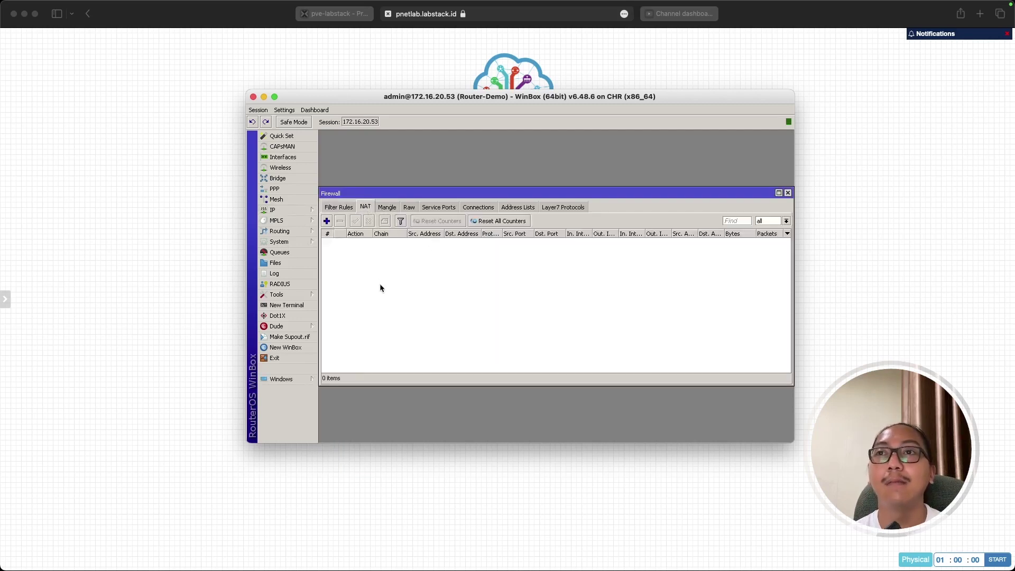
{"action": "left_click", "coordinate": [327, 222]}
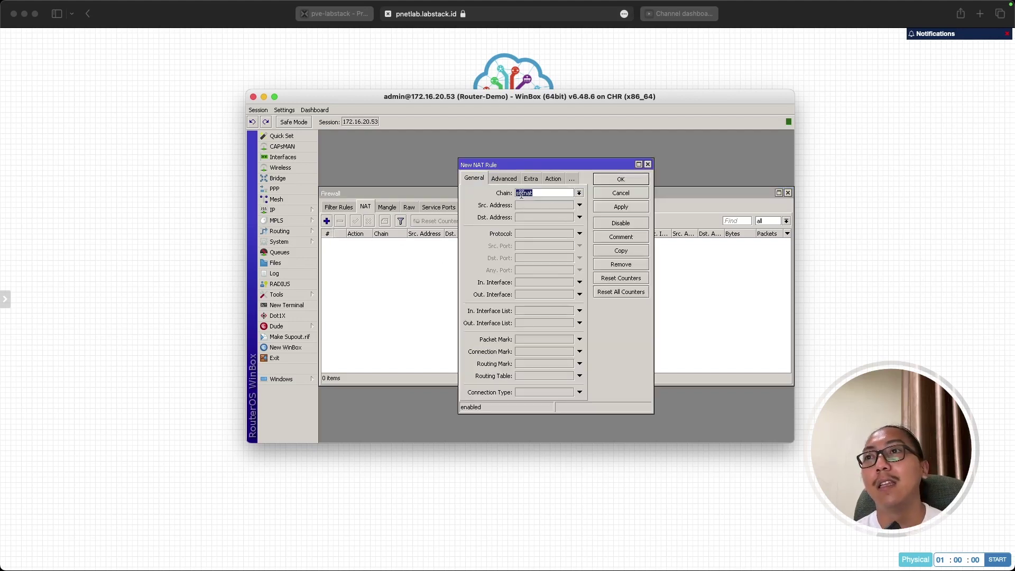
{"action": "left_click_drag", "start_coordinate": [564, 193], "coordinate": [505, 194]}
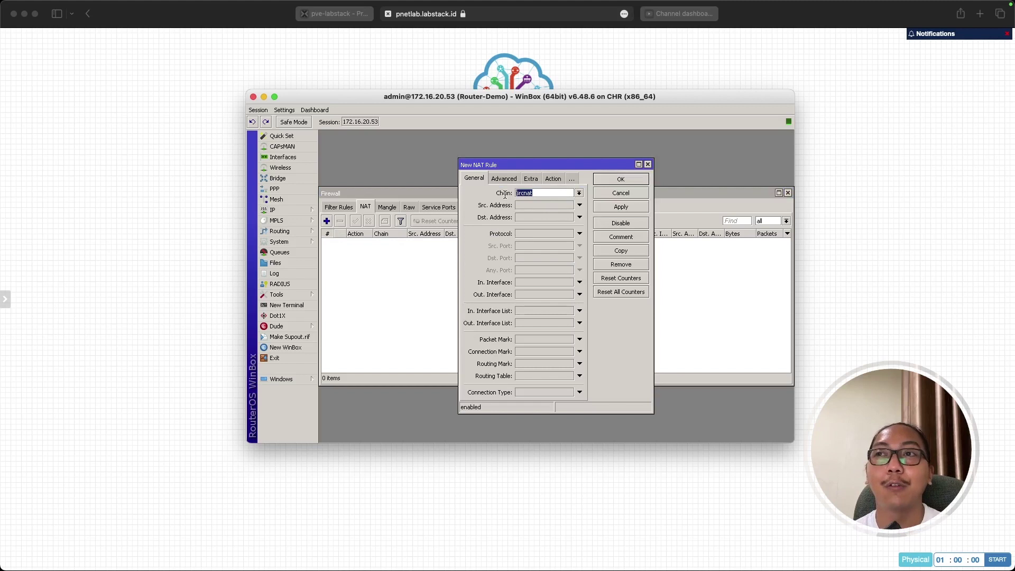
{"action": "left_click", "coordinate": [579, 193]}
{"action": "left_click", "coordinate": [539, 208]}
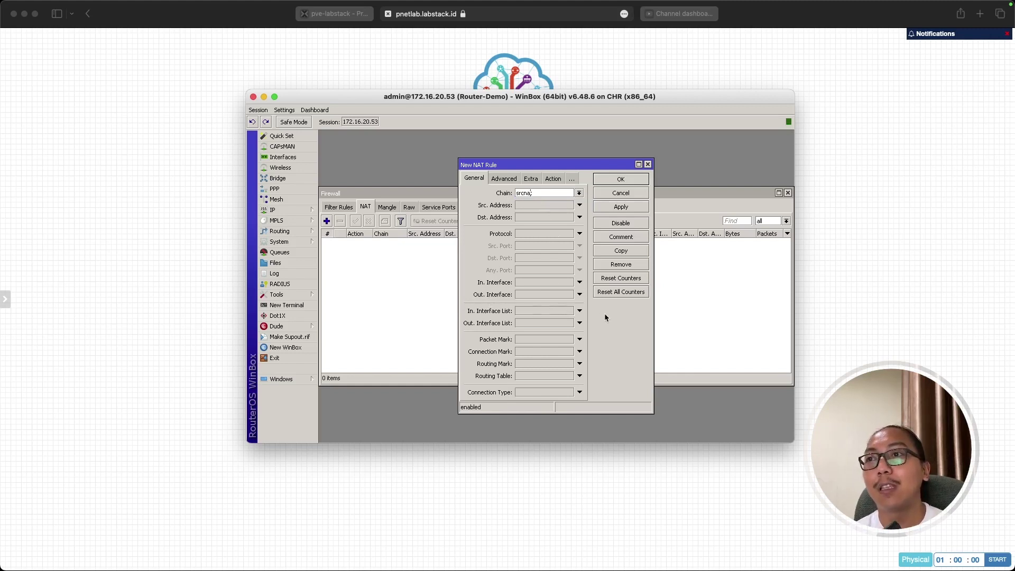
Set the new rule's Out. Interface to ether1.
{"action": "left_click", "coordinate": [580, 294]}
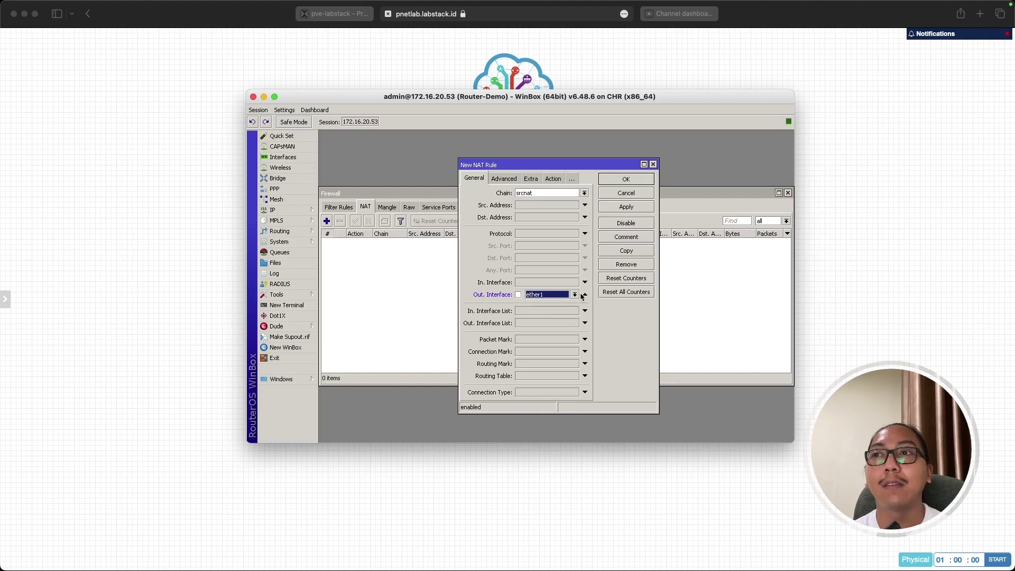
{"action": "left_click", "coordinate": [574, 294]}
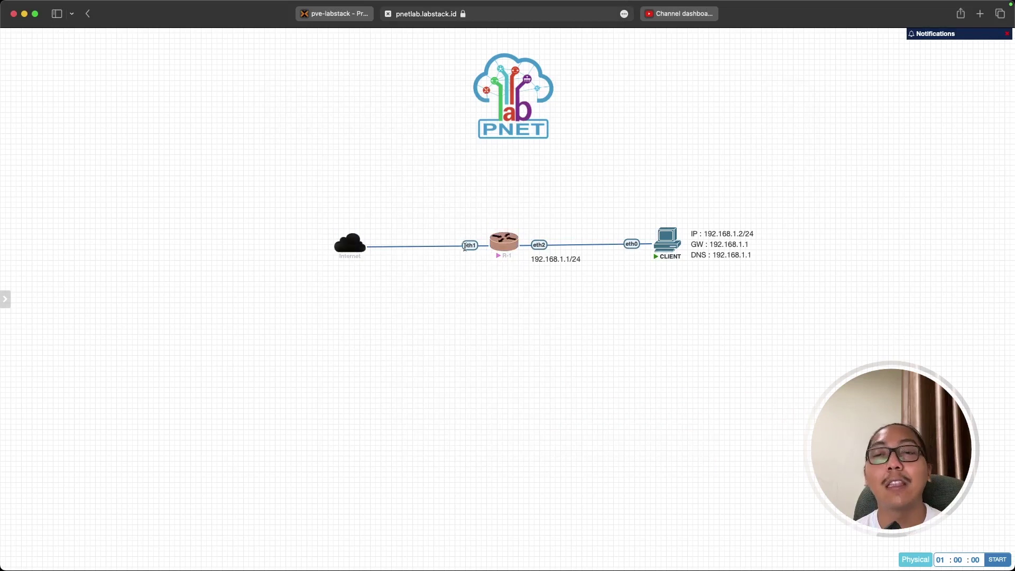
{"action": "key", "text": "super+Tab"}
{"action": "key", "text": "super+shift+Tab"}
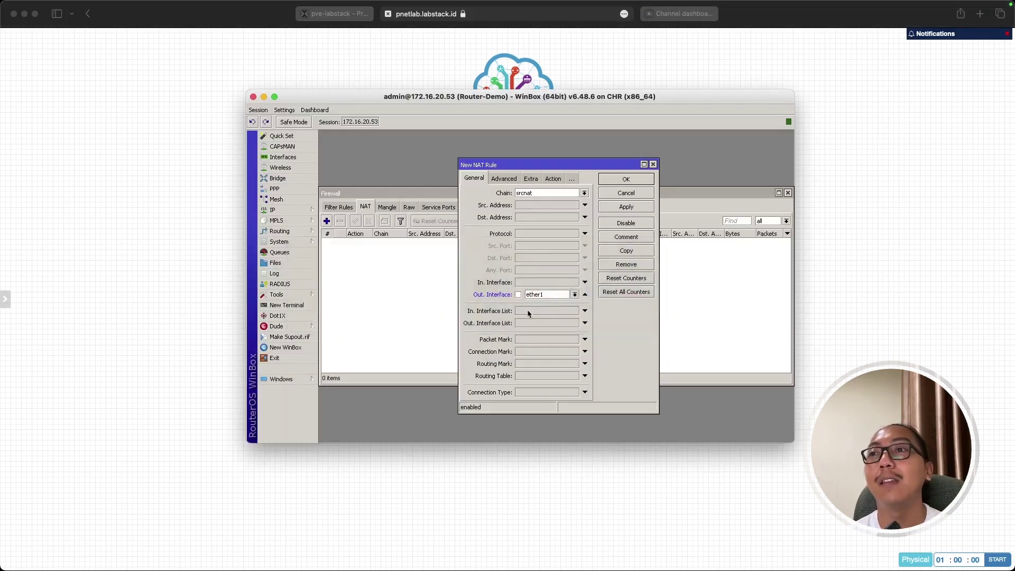
{"action": "left_click", "coordinate": [574, 295]}
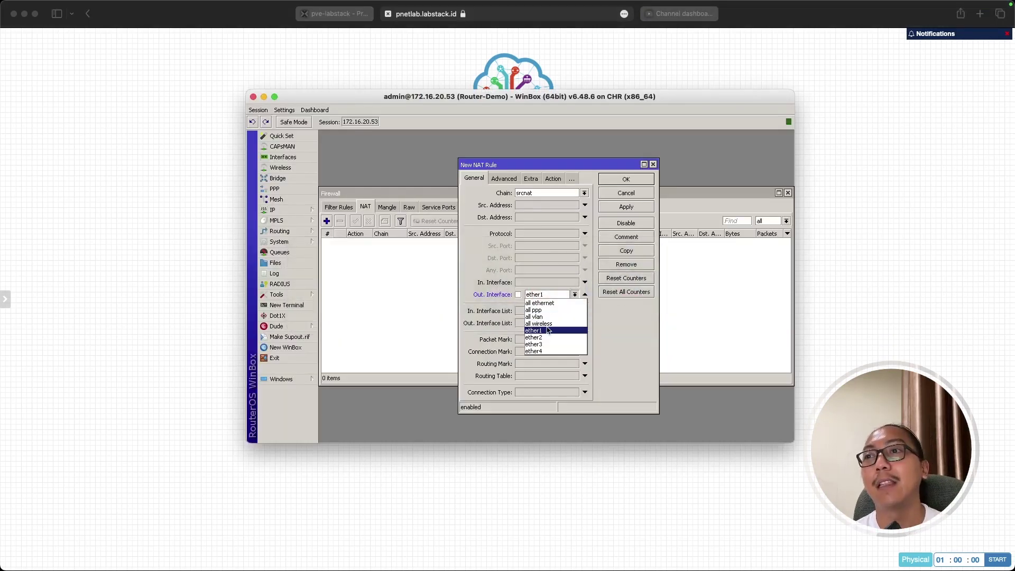
{"action": "left_click", "coordinate": [547, 328]}
Set the action to masquerade, apply and close, then widen the Action column to confirm.
{"action": "left_click", "coordinate": [553, 179]}
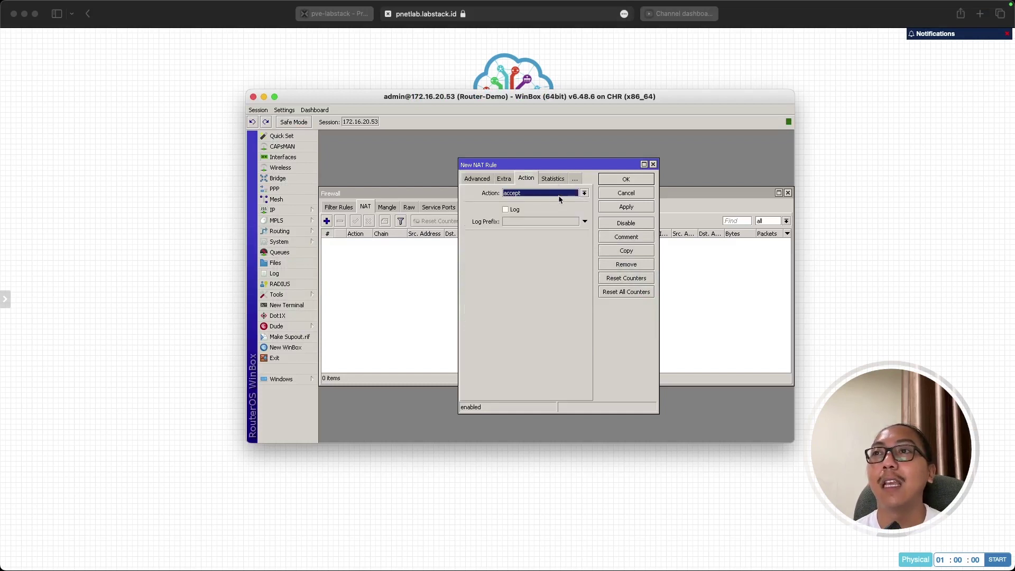
{"action": "left_click", "coordinate": [574, 194]}
{"action": "left_click", "coordinate": [545, 243]}
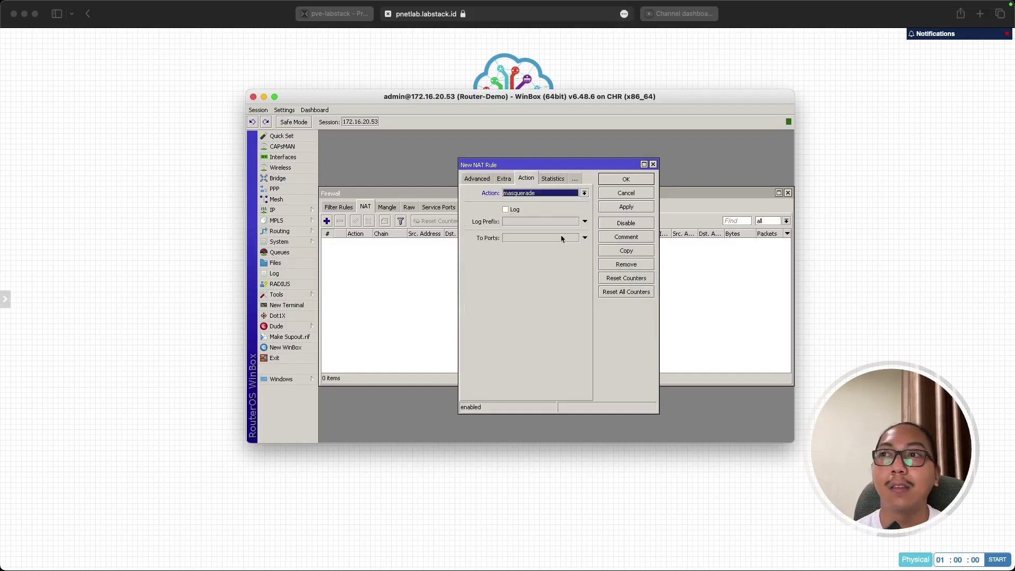
{"action": "left_click", "coordinate": [632, 208]}
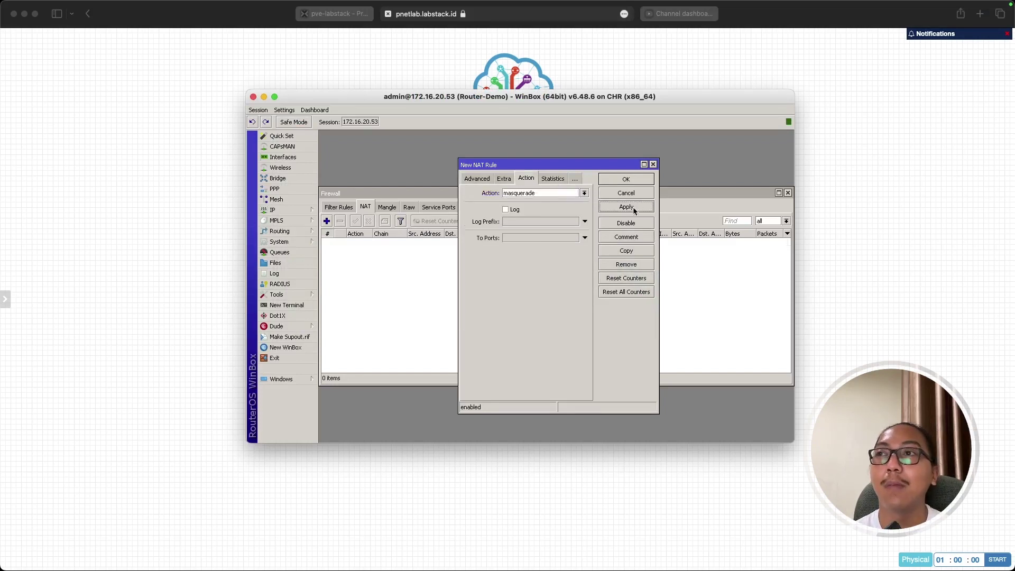
{"action": "left_click", "coordinate": [626, 179]}
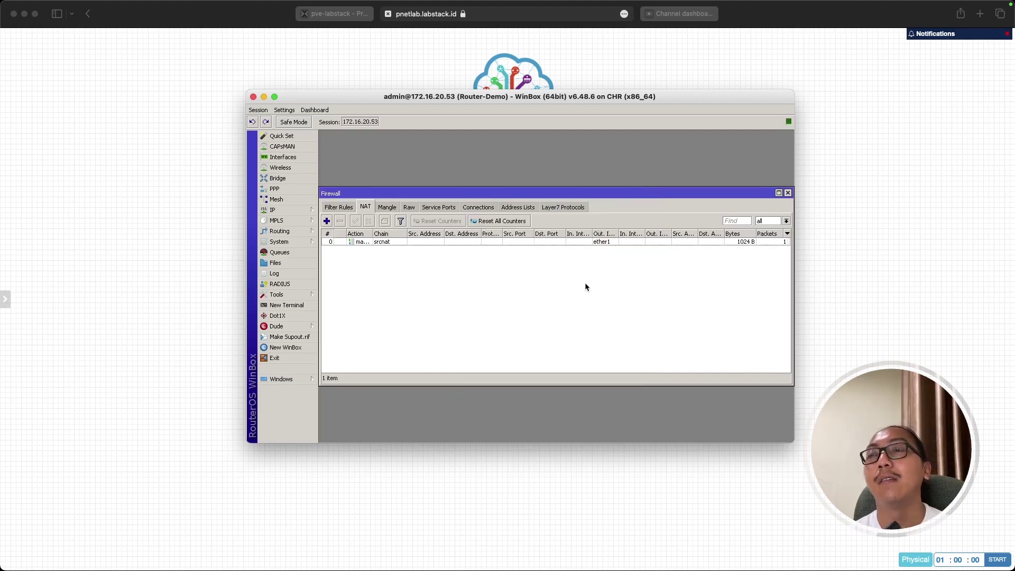
{"action": "left_click", "coordinate": [372, 242]}
{"action": "left_click_drag", "start_coordinate": [372, 234], "coordinate": [396, 234]}
{"action": "left_click", "coordinate": [392, 271]}
In the CLIENT console, rerun ping 8.8.8.8, which now gets replies.
{"action": "key", "text": "super+Tab"}
{"action": "key", "text": "super+Tab"}
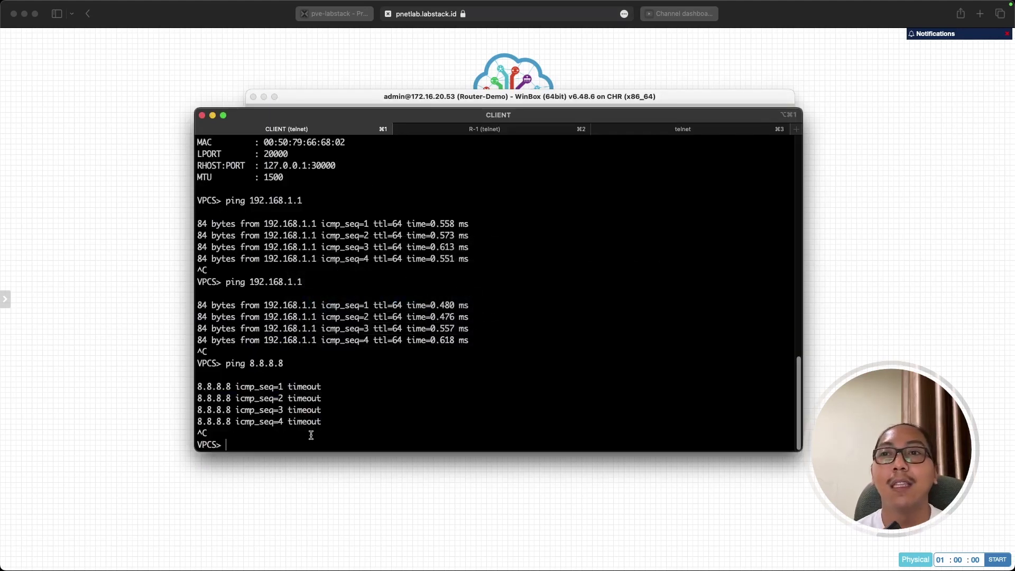
{"action": "double_click", "coordinate": [230, 364]}
{"action": "left_click_drag", "start_coordinate": [249, 363], "coordinate": [283, 364]}
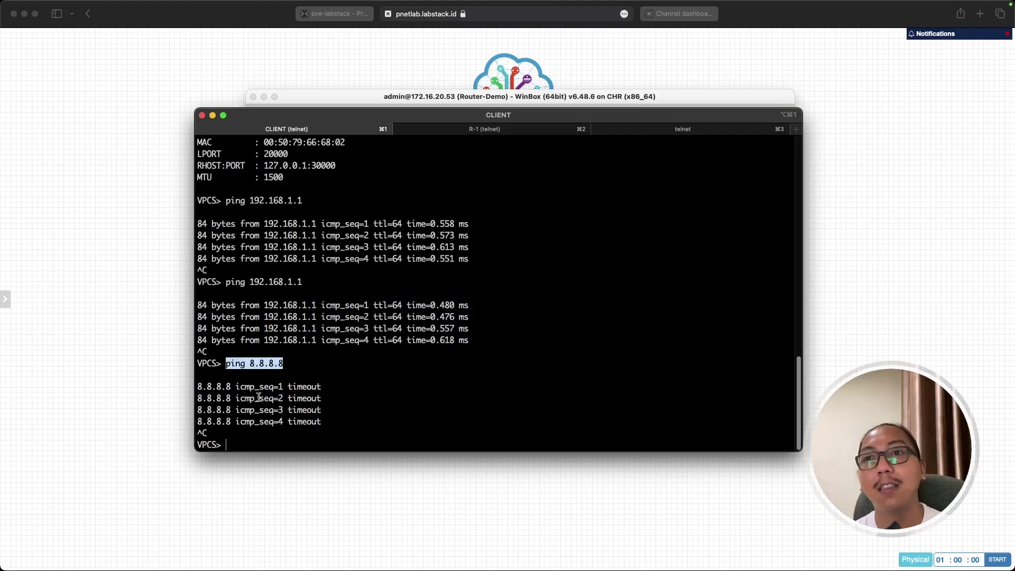
{"action": "left_click_drag", "start_coordinate": [200, 387], "coordinate": [320, 421]}
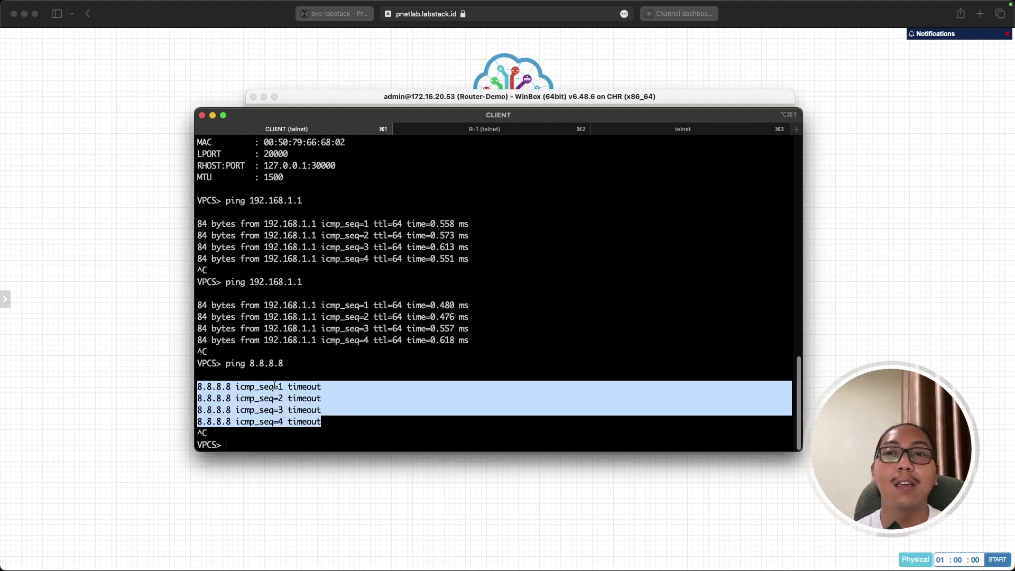
{"action": "left_click", "coordinate": [253, 390]}
{"action": "key", "text": "Up"}
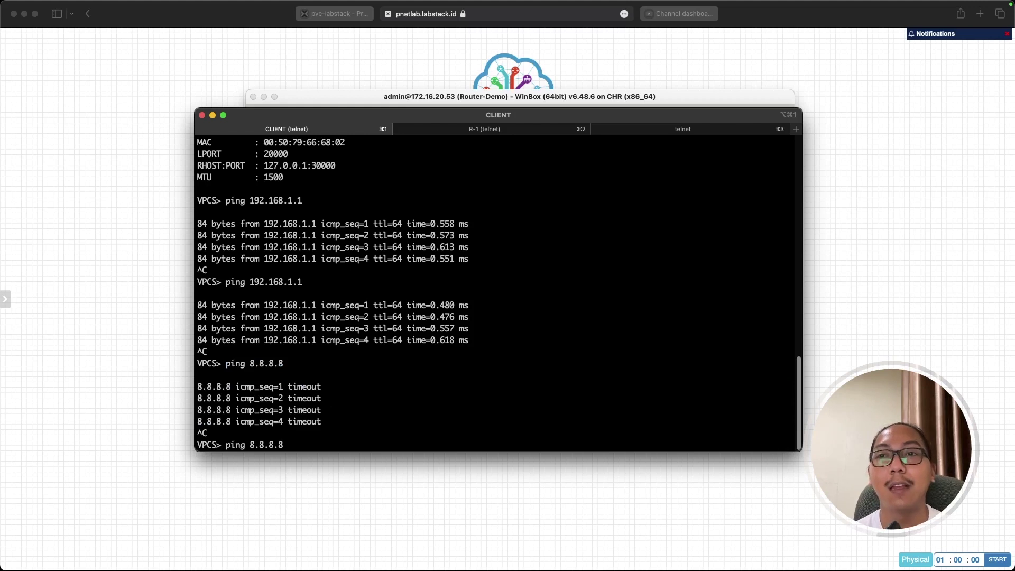
{"action": "key", "text": "Return"}
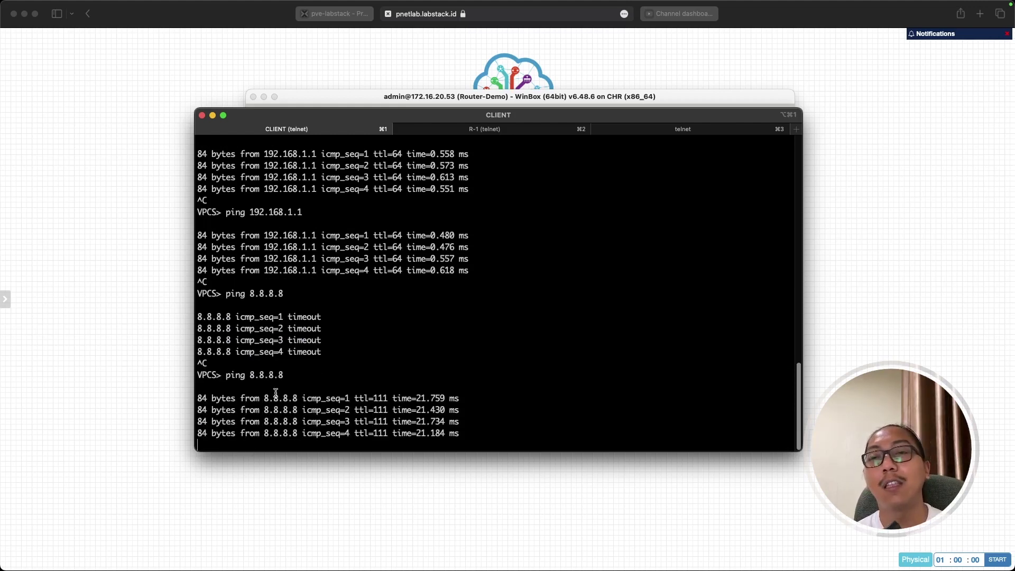
{"action": "key", "text": "ctrl+c"}
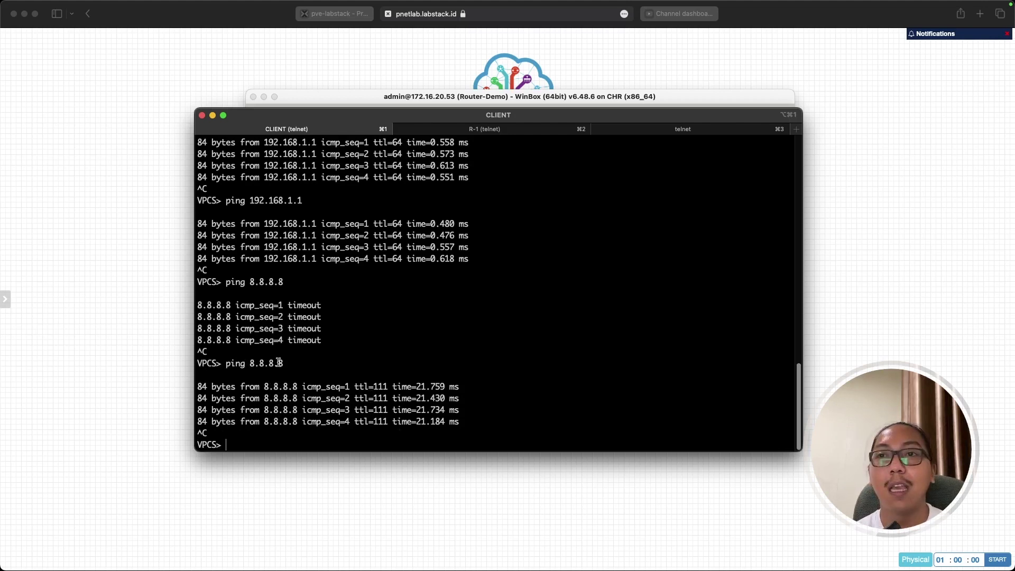
Ping google.com from CLIENT successfully, then bring the WinBox NAT rule list forward.
{"action": "left_click_drag", "start_coordinate": [278, 362], "coordinate": [251, 361]}
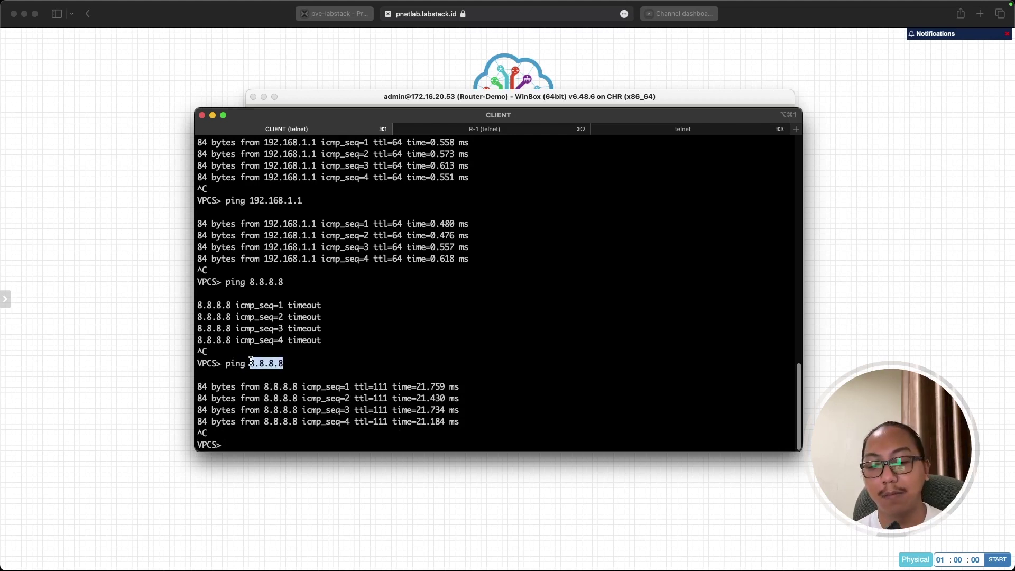
{"action": "left_click", "coordinate": [251, 361]}
{"action": "type", "text": "ping "}
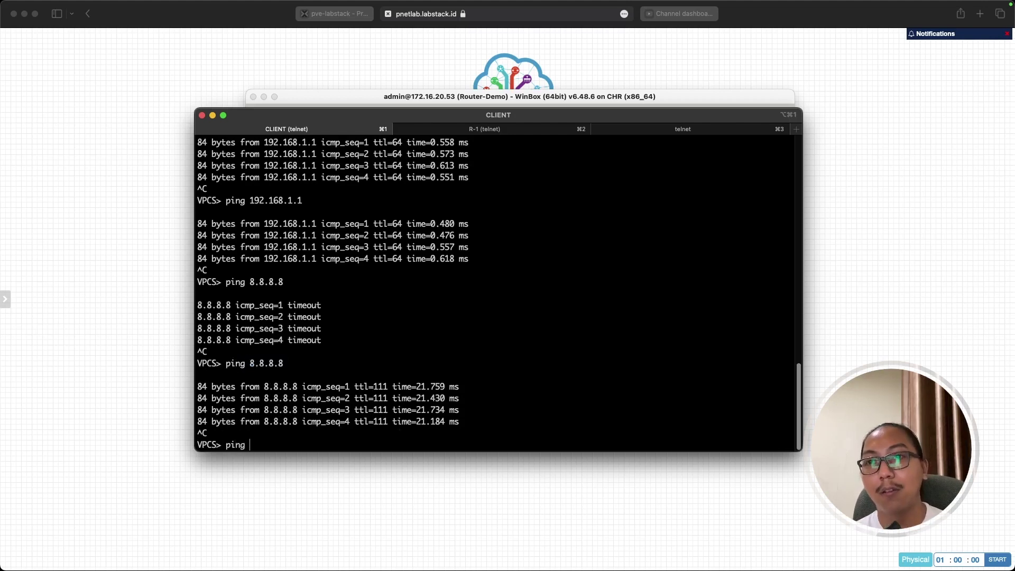
{"action": "type", "text": "google.com"}
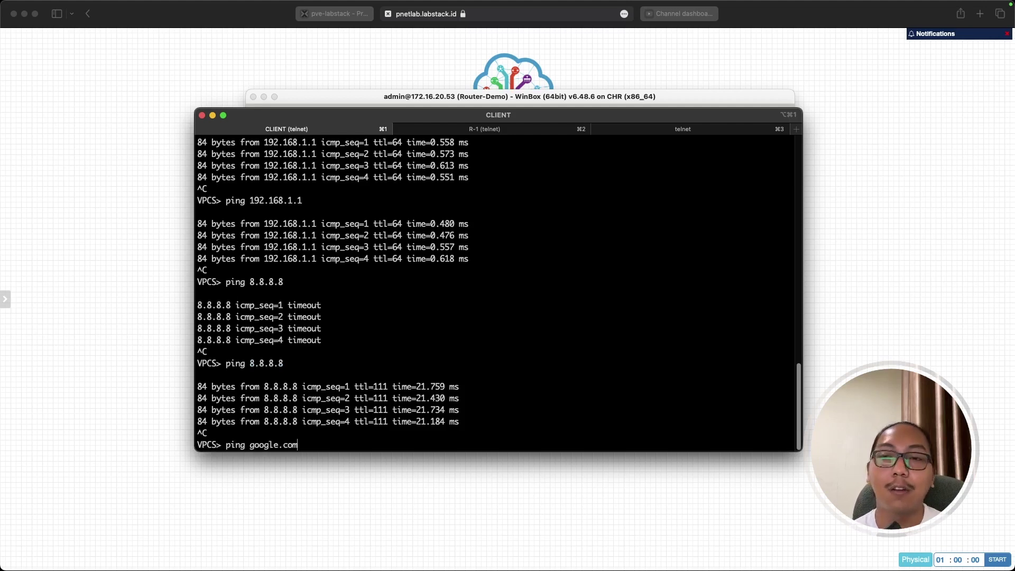
{"action": "key", "text": "Return"}
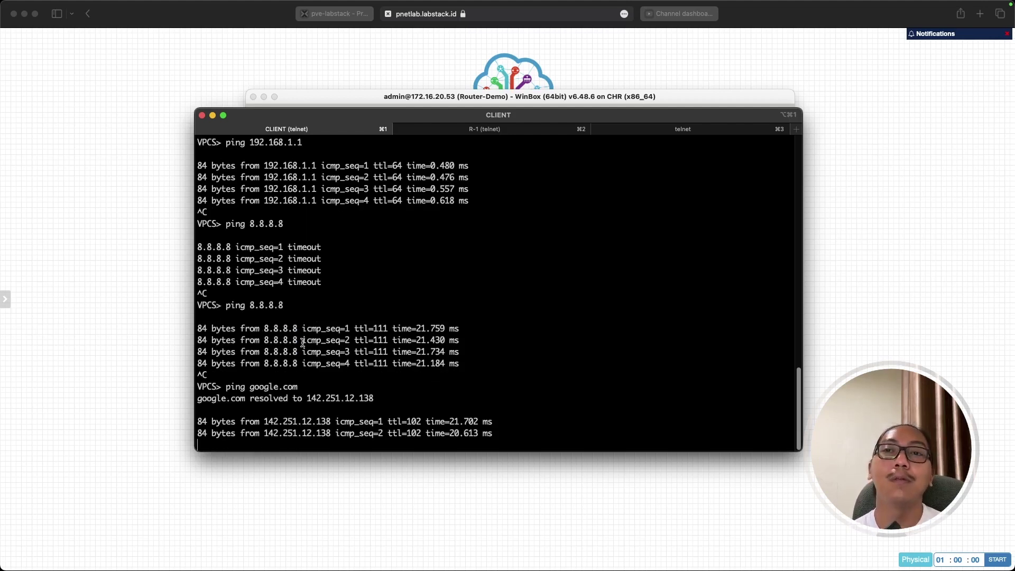
{"action": "key", "text": "ctrl+c"}
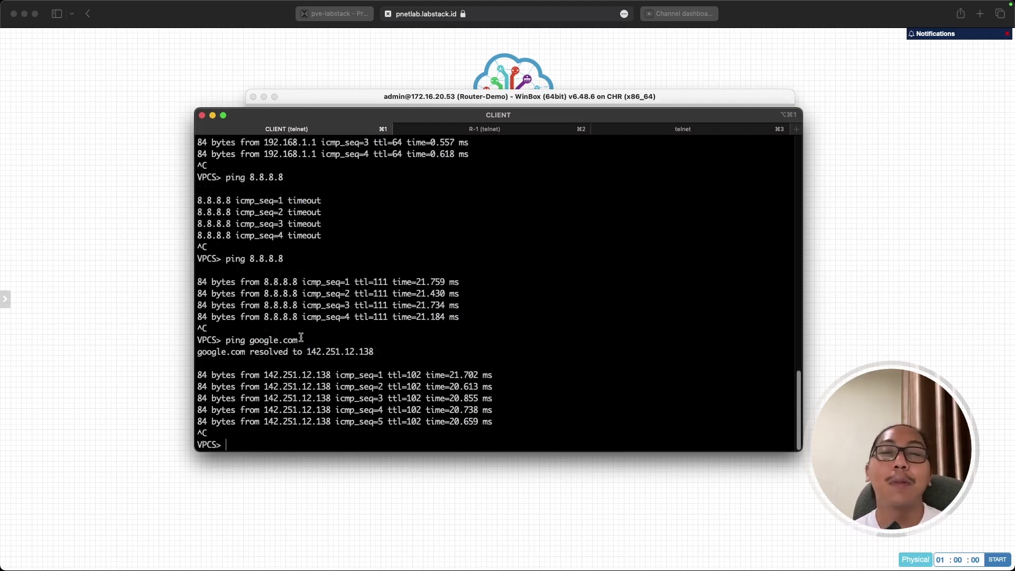
{"action": "left_click", "coordinate": [332, 100]}
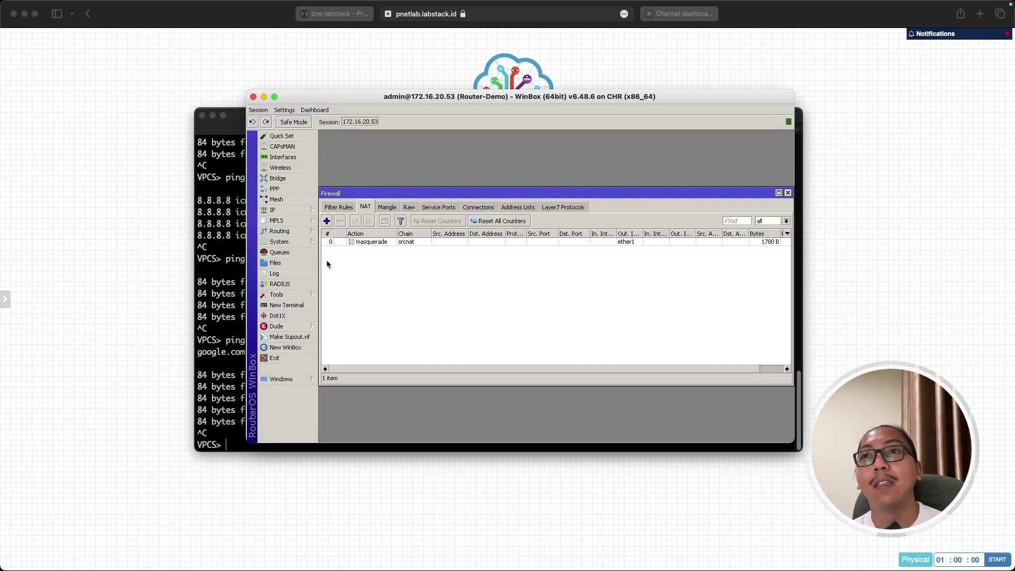
Close the Firewall window, view the lab topology, and return to the WinBox session.
{"action": "key", "text": "Escape"}
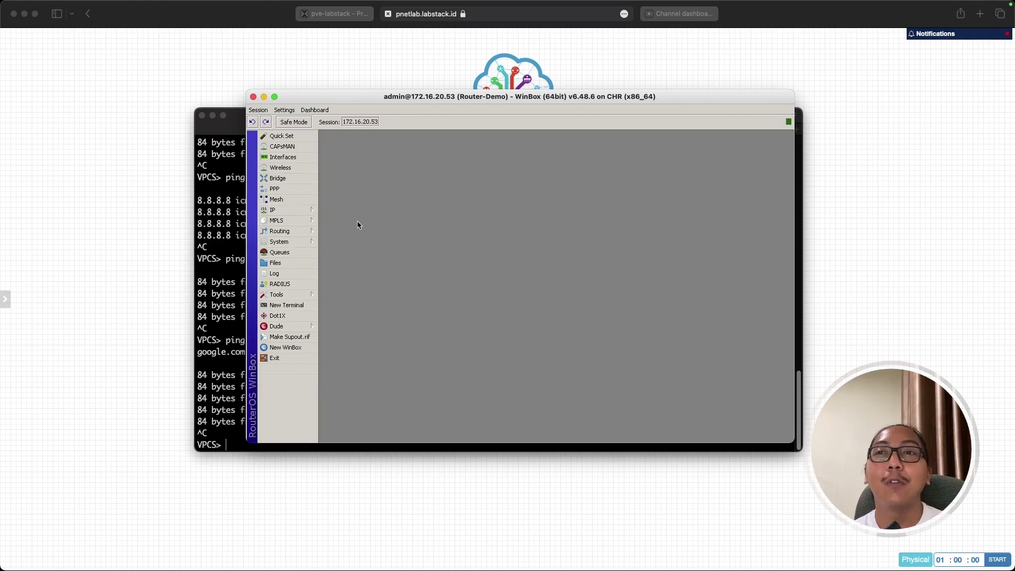
{"action": "left_click", "coordinate": [150, 337]}
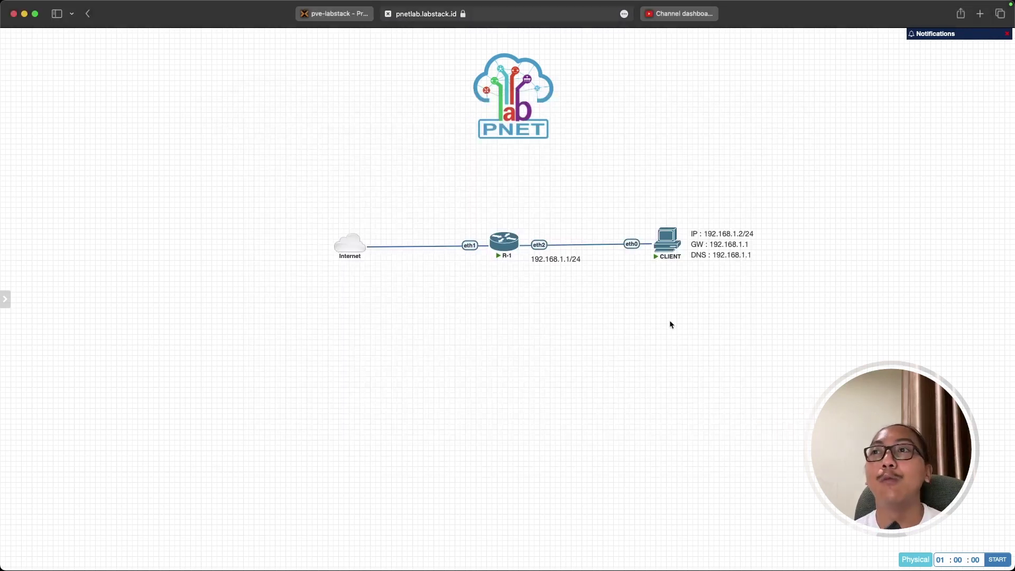
{"action": "mouse_move", "coordinate": [667, 239]}
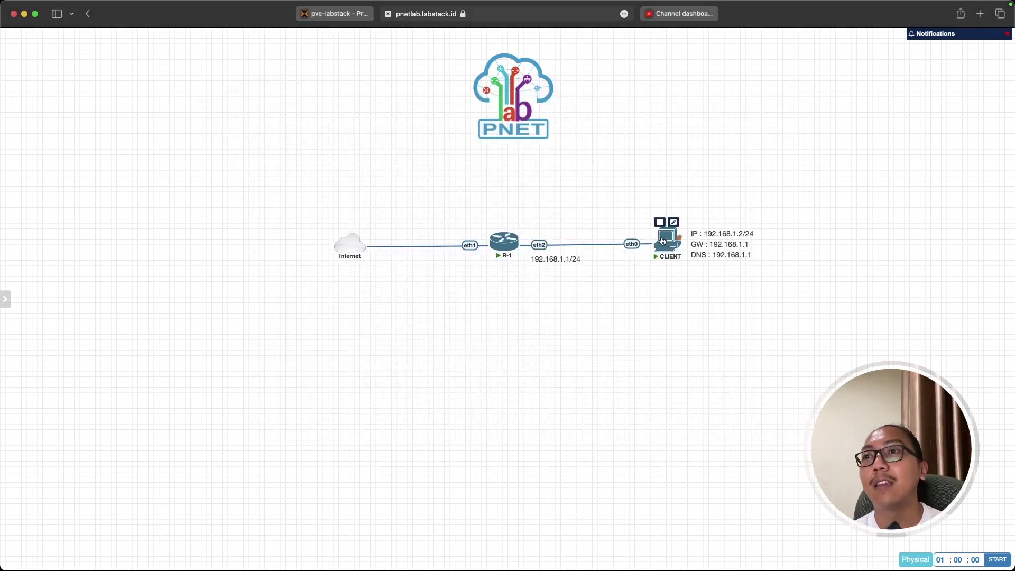
{"action": "mouse_move", "coordinate": [502, 243]}
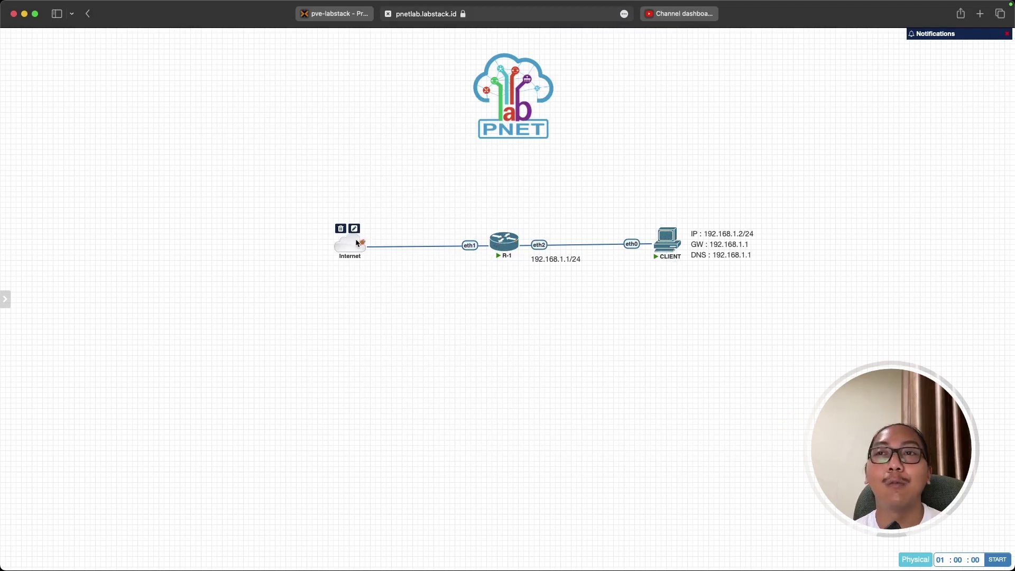
{"action": "key", "text": "super+Tab"}
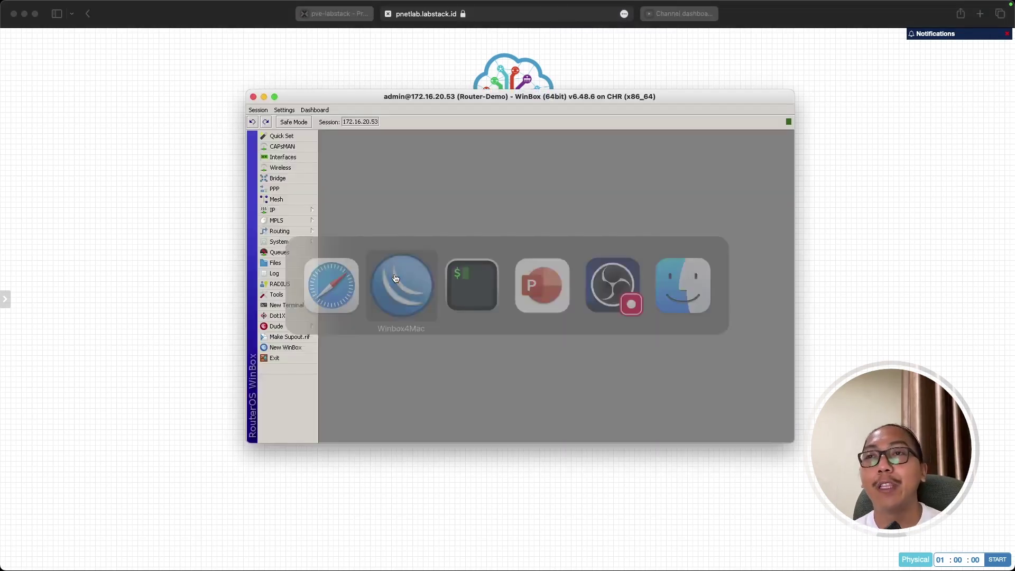
Reopen the Address List, Route List and DNS Settings to review remote requests and the 172.16.20.1 route.
{"action": "left_click", "coordinate": [306, 211]}
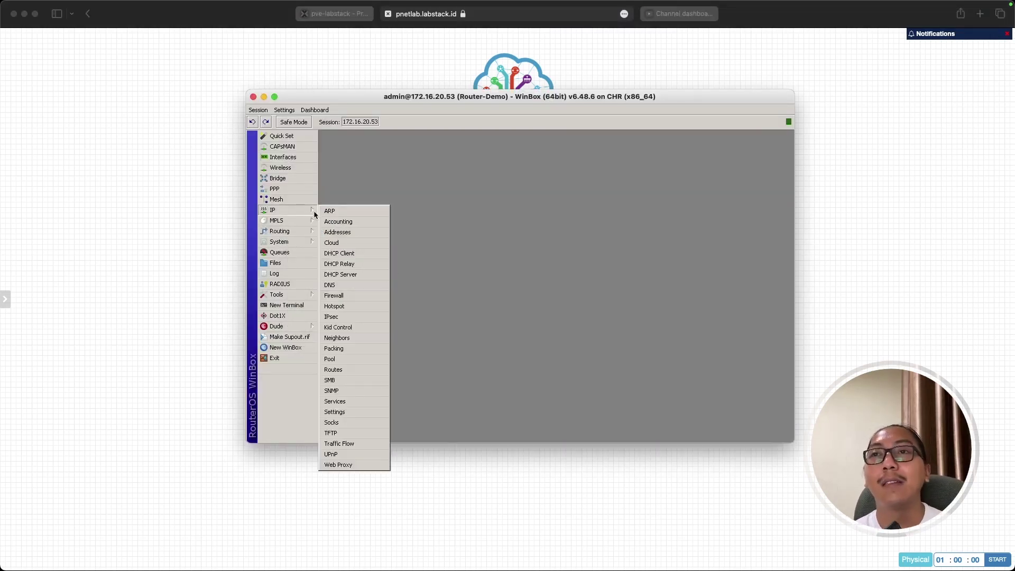
{"action": "left_click", "coordinate": [360, 232]}
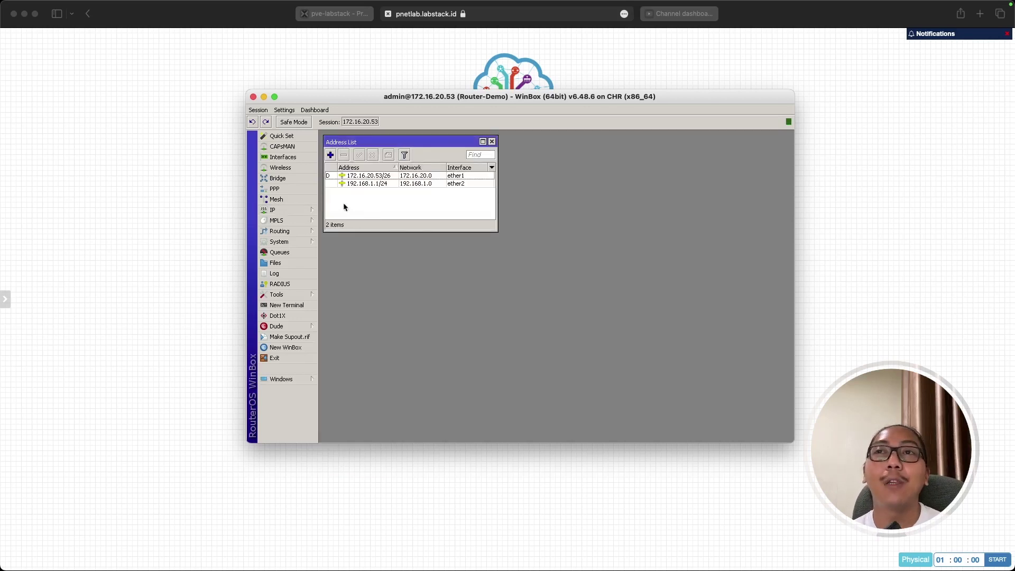
{"action": "left_click", "coordinate": [421, 523]}
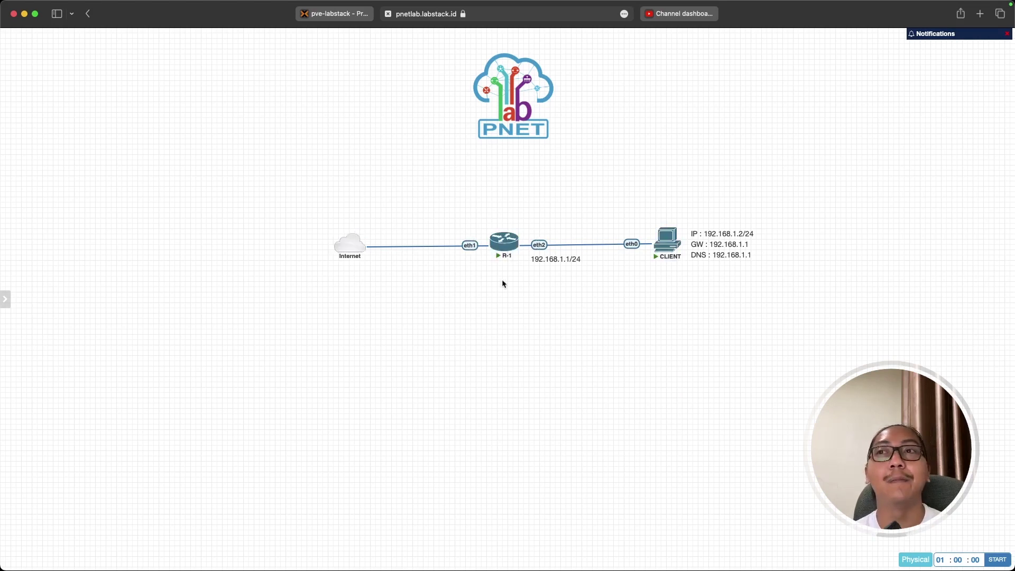
{"action": "key", "text": "super+Tab"}
{"action": "left_click", "coordinate": [402, 286]}
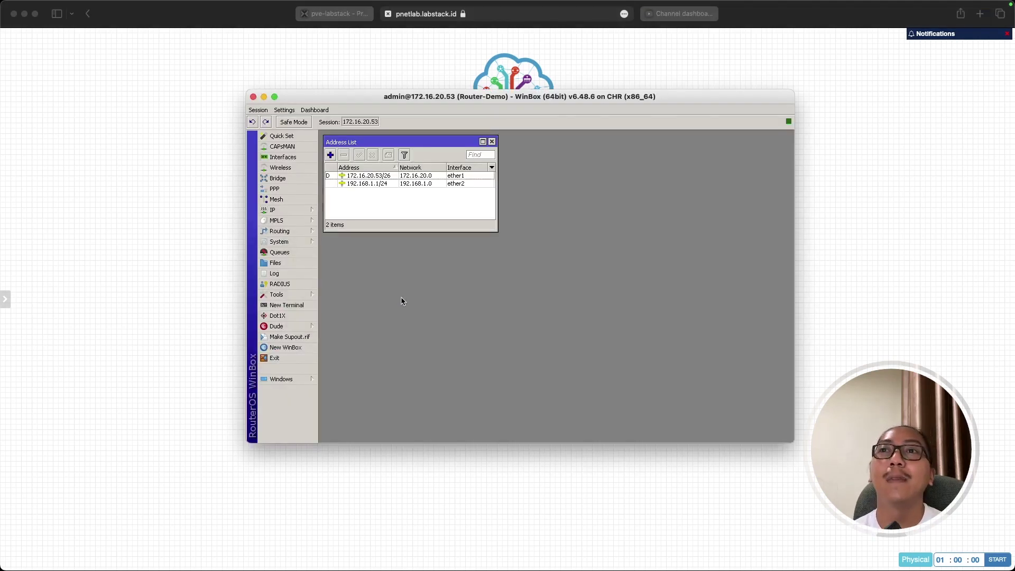
{"action": "left_click", "coordinate": [296, 209]}
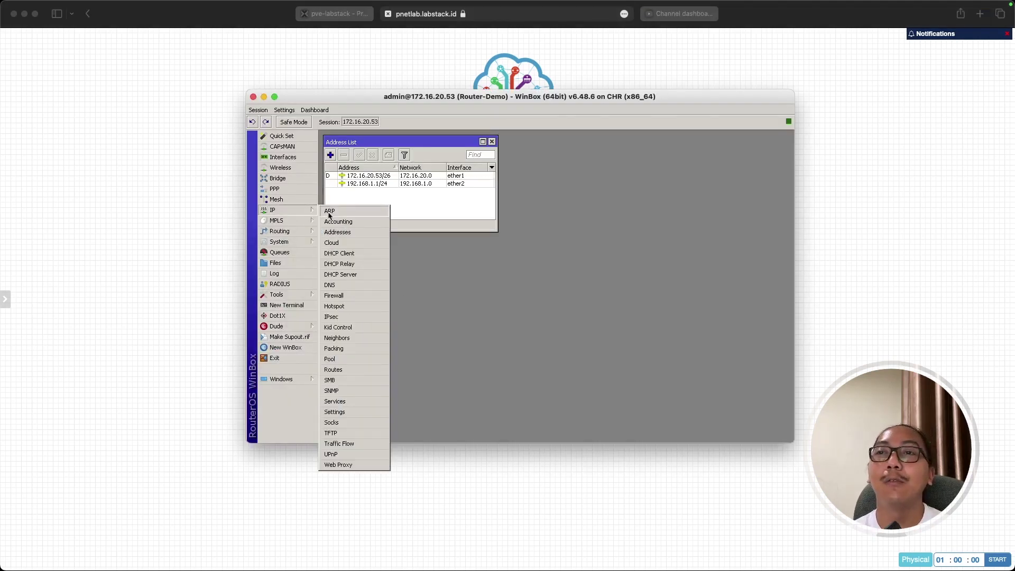
{"action": "left_click", "coordinate": [356, 369]}
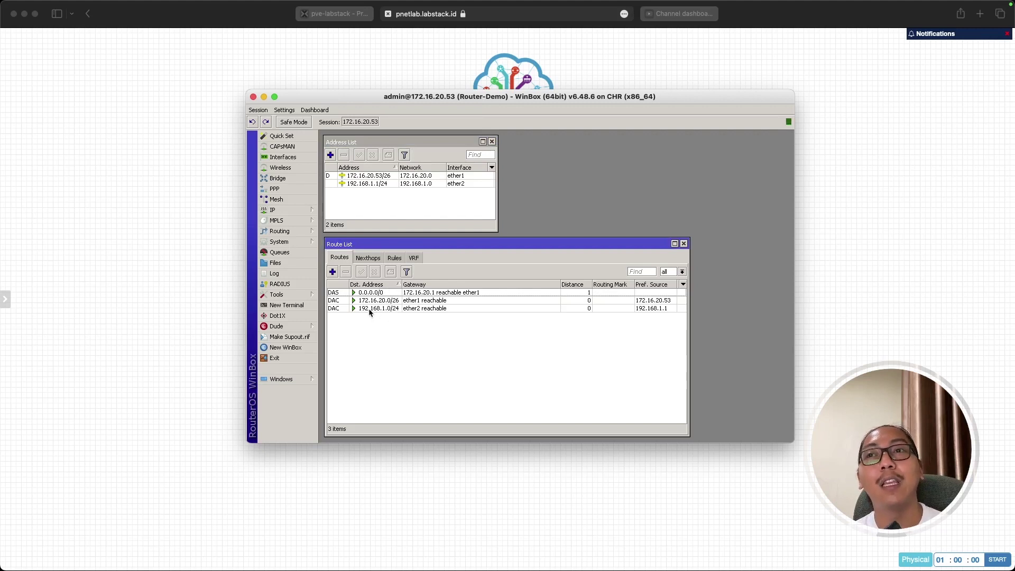
{"action": "mouse_move", "coordinate": [366, 306]}
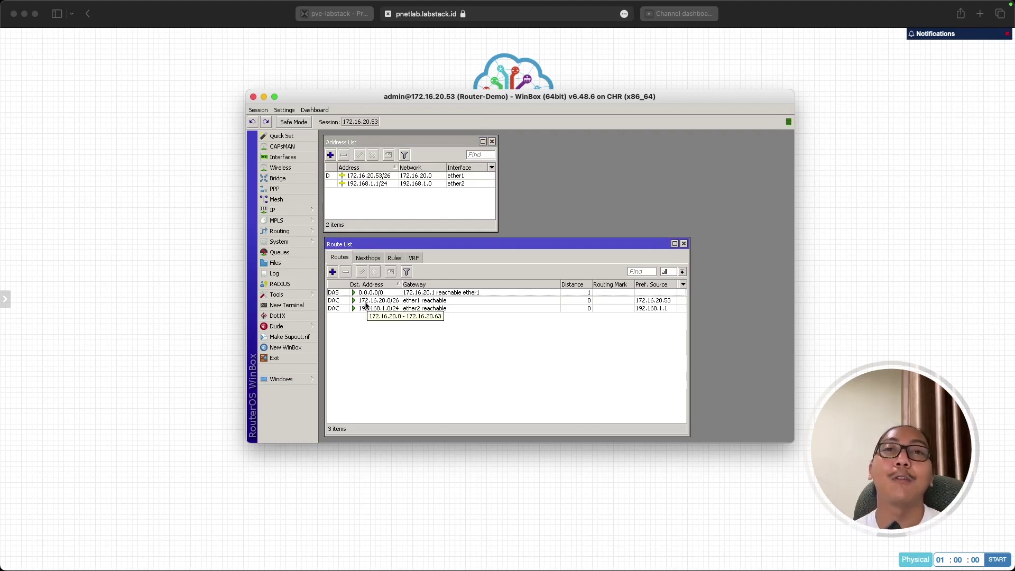
{"action": "left_click", "coordinate": [303, 209]}
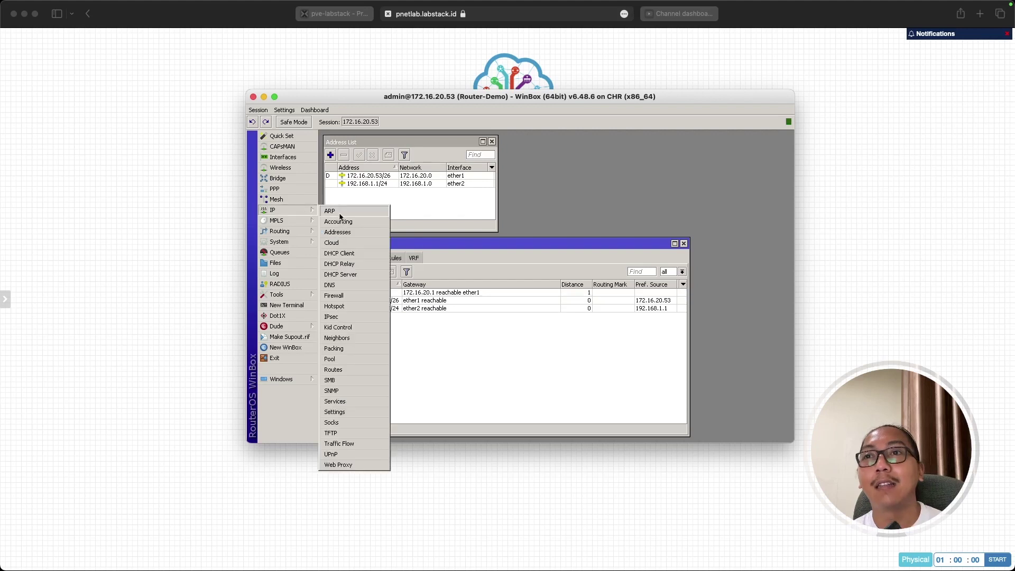
{"action": "left_click", "coordinate": [348, 285]}
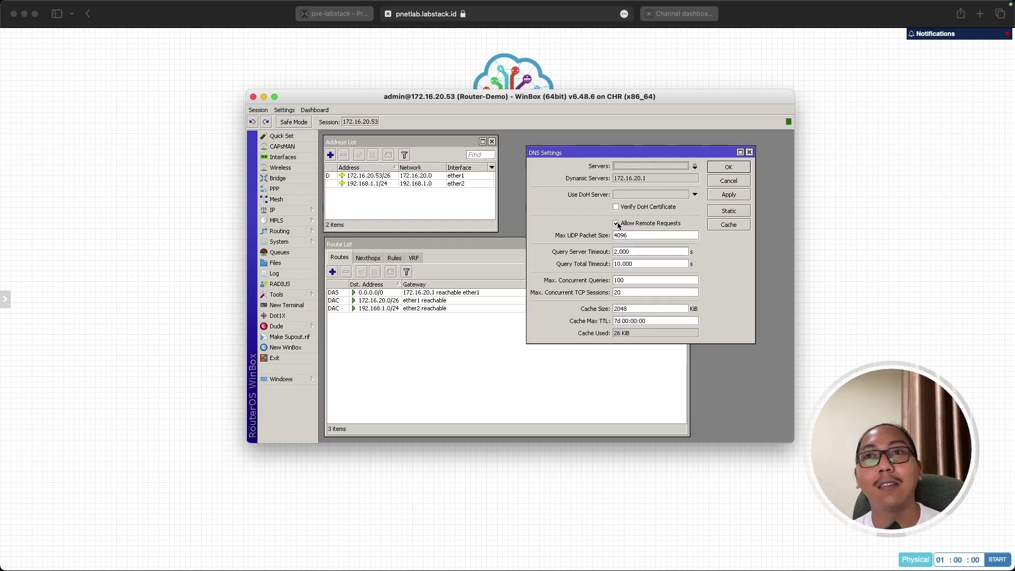
Show the NAT masquerade rule, close the Firewall, DNS, route and address windows, and view the topology.
{"action": "left_click", "coordinate": [300, 212]}
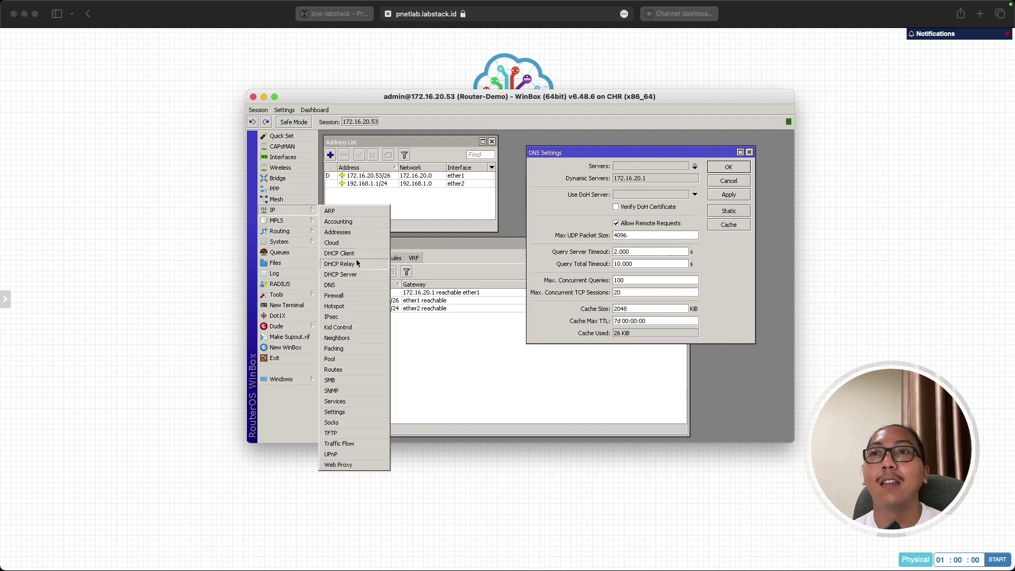
{"action": "left_click", "coordinate": [357, 298]}
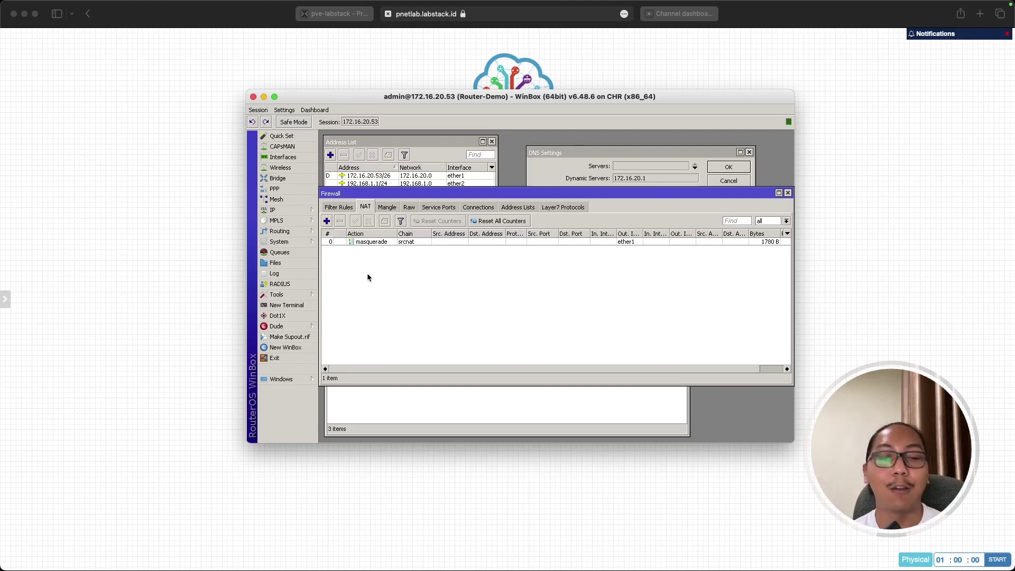
{"action": "key", "text": "Escape"}
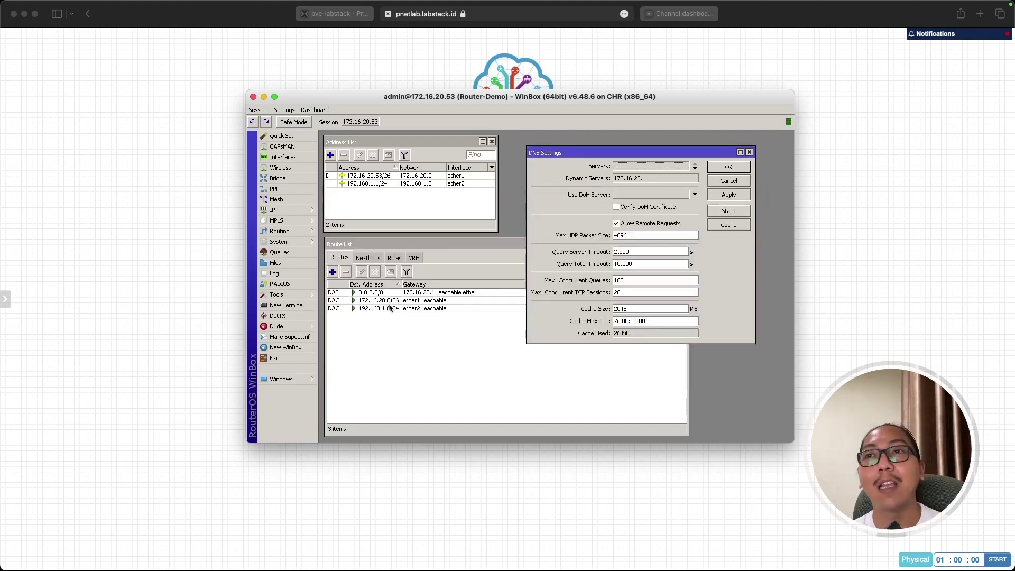
{"action": "key", "text": "Escape"}
{"action": "key", "text": "Escape"}
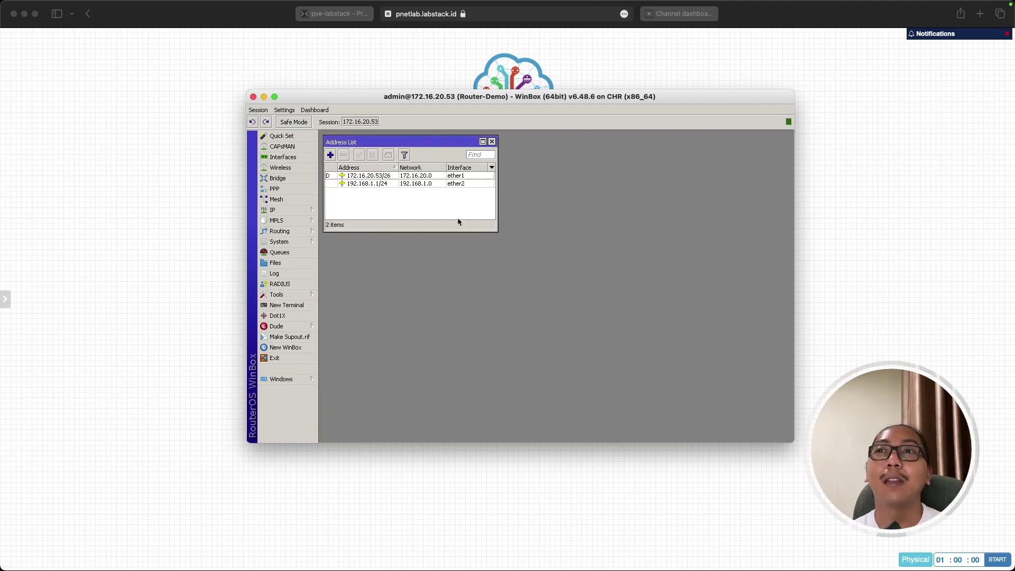
{"action": "key", "text": "Escape"}
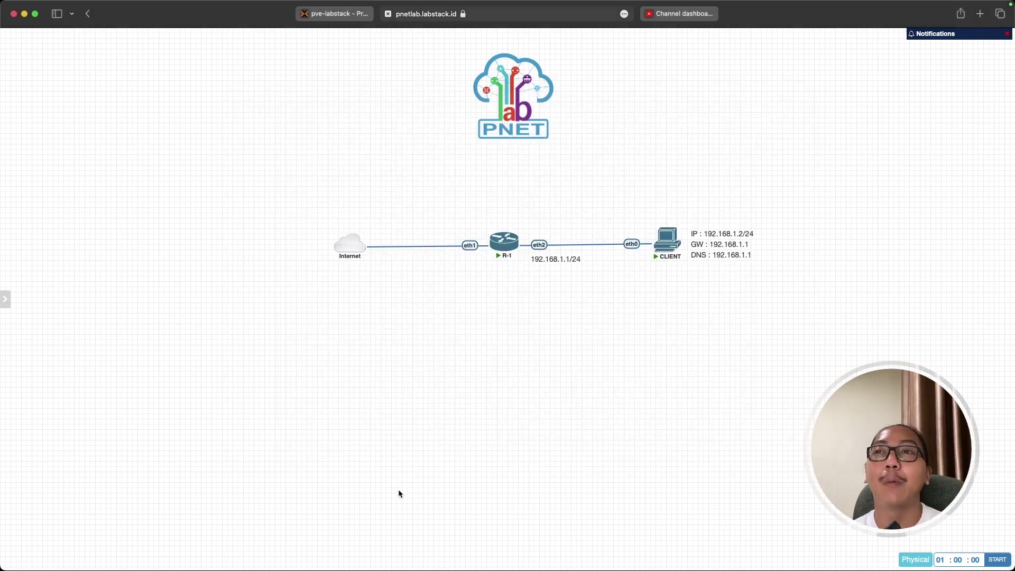
{"action": "left_click", "coordinate": [400, 491]}
{"action": "left_click_drag", "start_coordinate": [463, 205], "coordinate": [548, 292]}
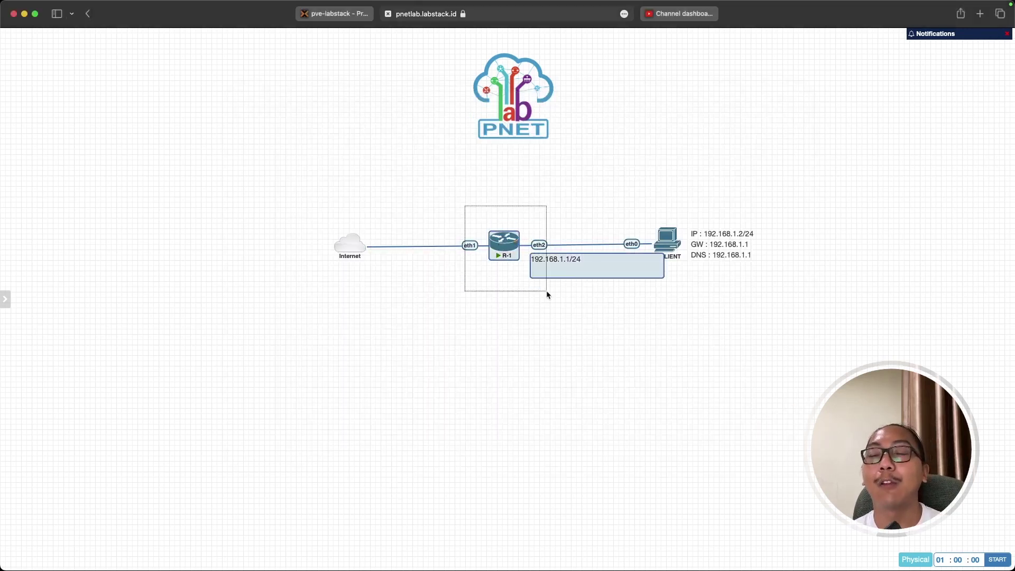
{"action": "left_click", "coordinate": [507, 314]}
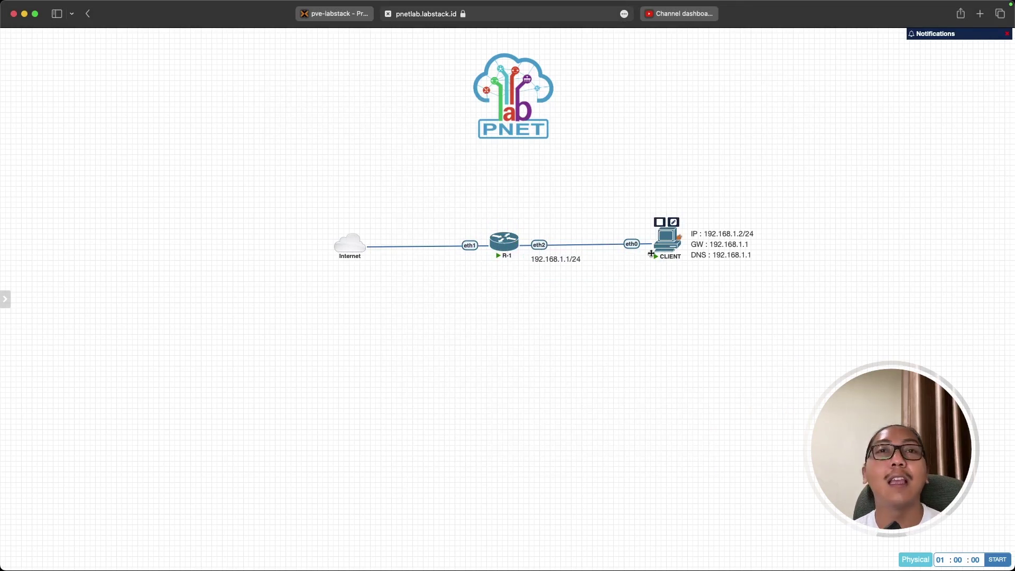